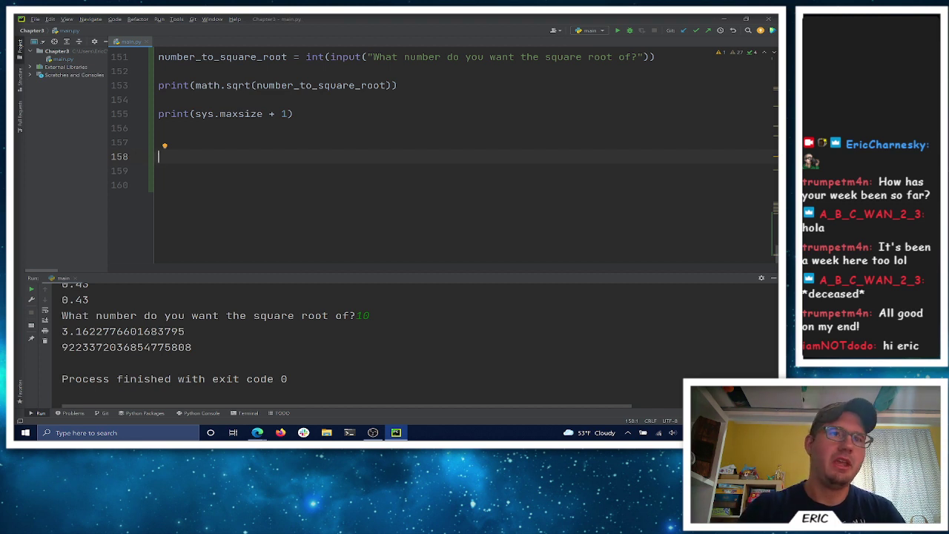
Switch to the Edge window and close the Stack Overflow and Bing search pages about Python int sizes
{"action": "left_click", "coordinate": [285, 147]}
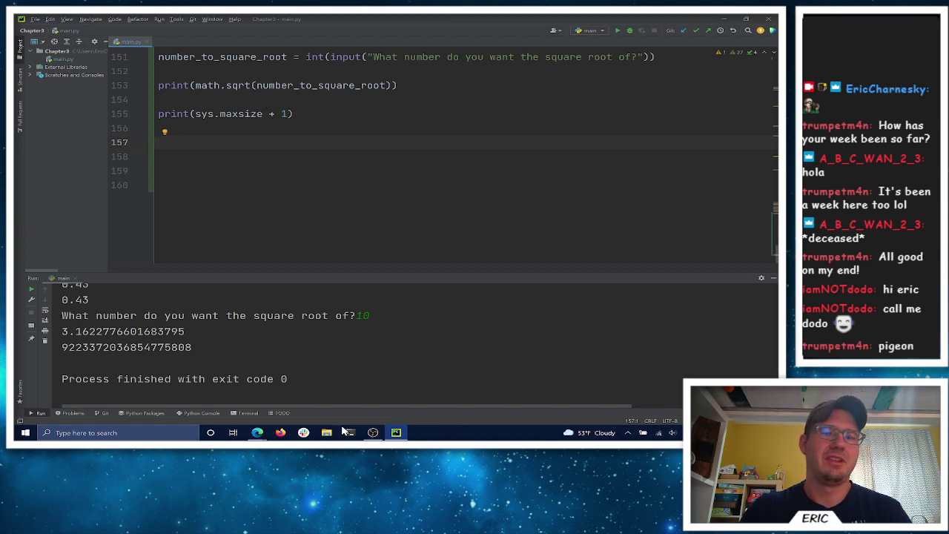
{"action": "mouse_move", "coordinate": [258, 432]}
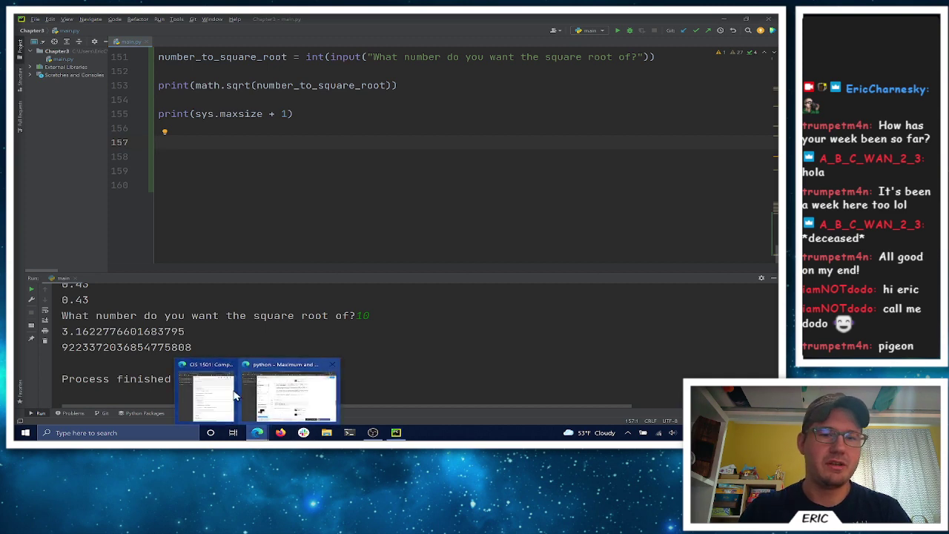
{"action": "left_click", "coordinate": [289, 397]}
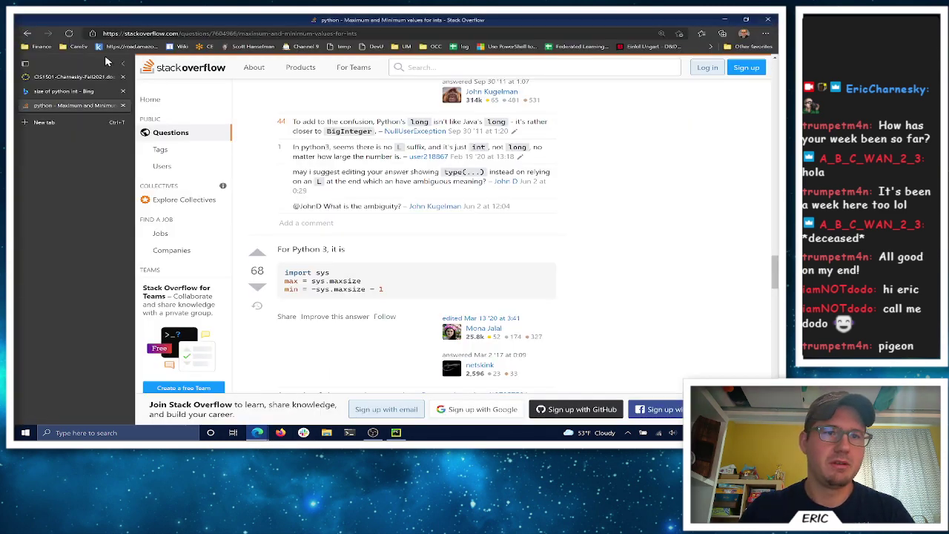
{"action": "left_click", "coordinate": [123, 105]}
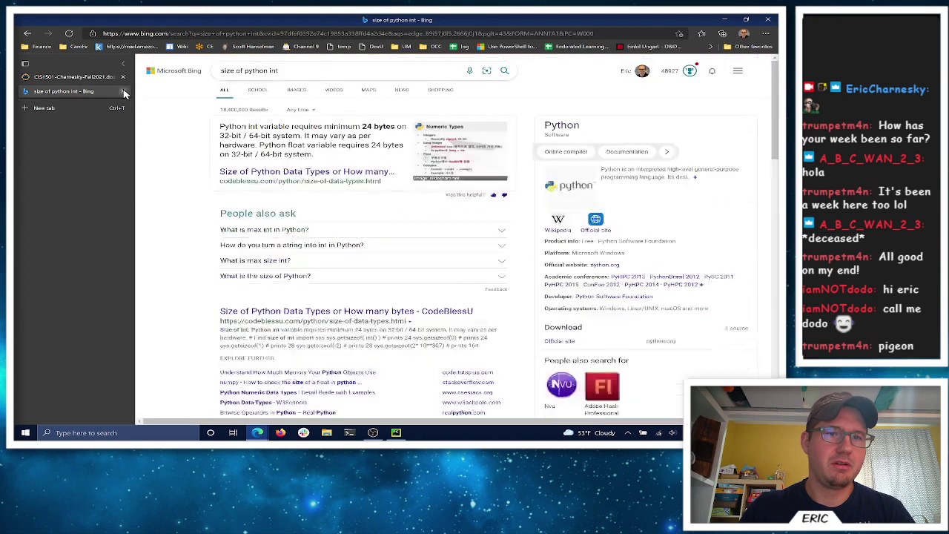
{"action": "left_click", "coordinate": [123, 91]}
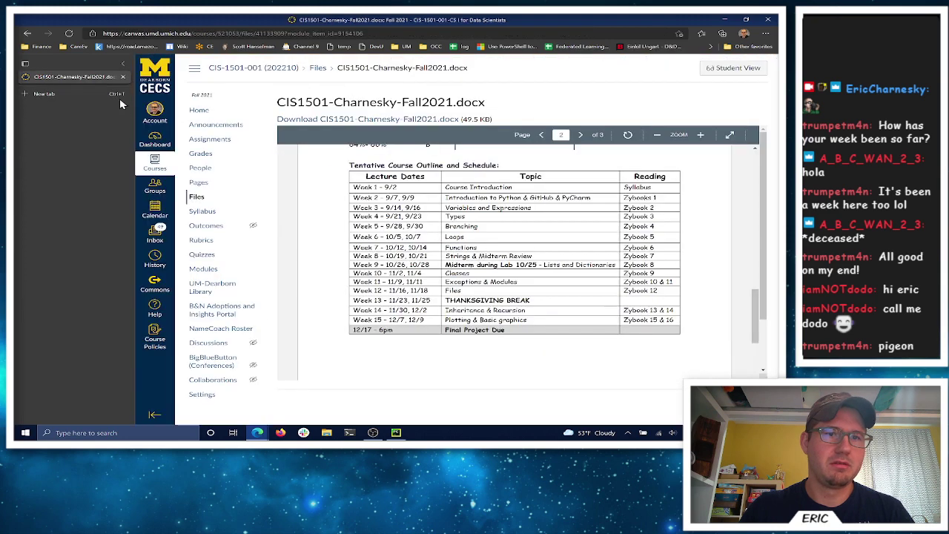
Open the course's assignments and start a new assignment named "Project 1" in the Projects group
{"action": "left_click", "coordinate": [228, 141]}
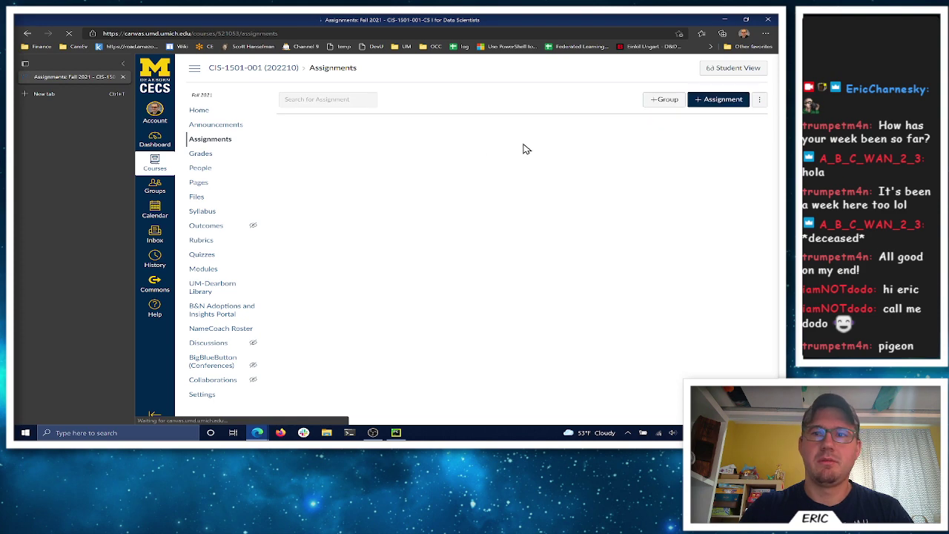
{"action": "scroll", "coordinate": [608, 252], "scroll_direction": "down", "scroll_amount": 3}
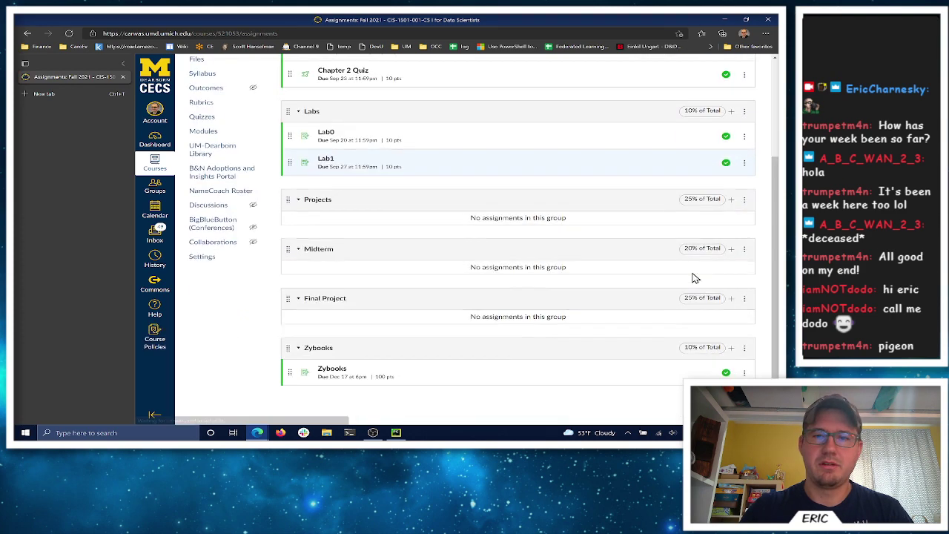
{"action": "left_click", "coordinate": [732, 197]}
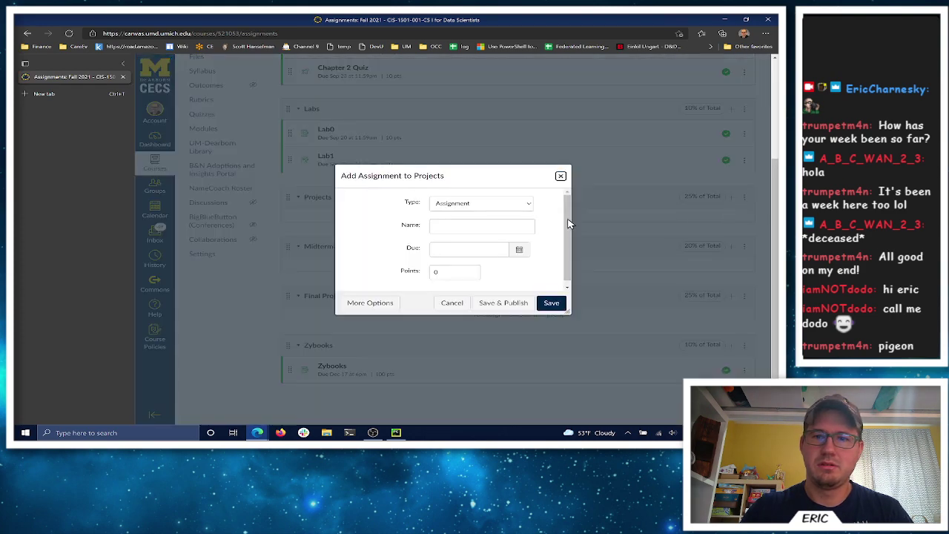
{"action": "left_click", "coordinate": [517, 224]}
{"action": "type", "text": "Project 1"}
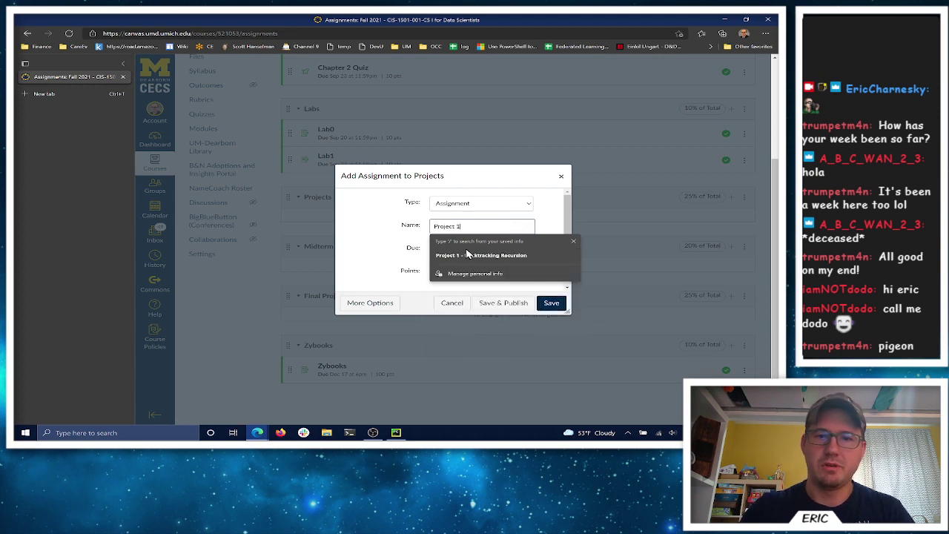
Set the Project 1 due date to October 7, 2021 at 3:30 pm
{"action": "left_click", "coordinate": [437, 250]}
{"action": "left_click", "coordinate": [519, 249]}
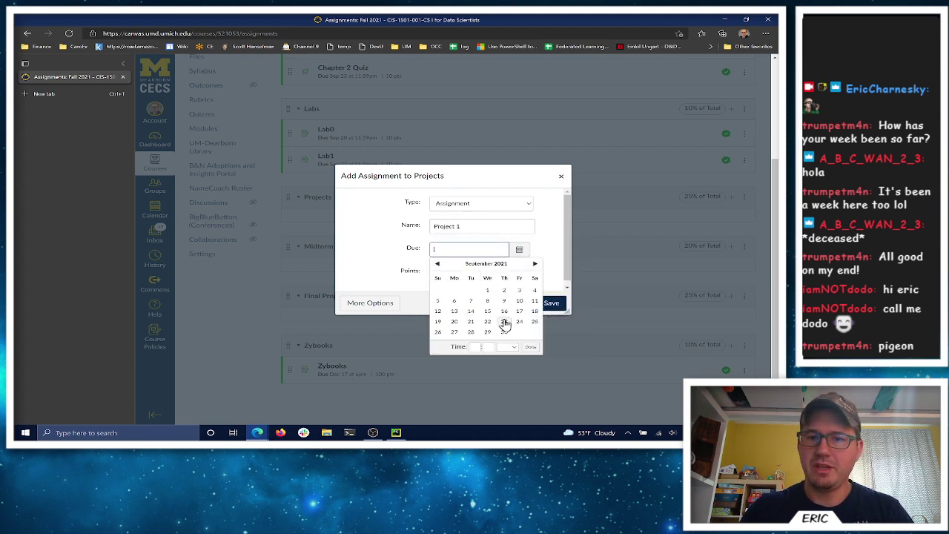
{"action": "left_click", "coordinate": [534, 264]}
{"action": "left_click", "coordinate": [504, 300]}
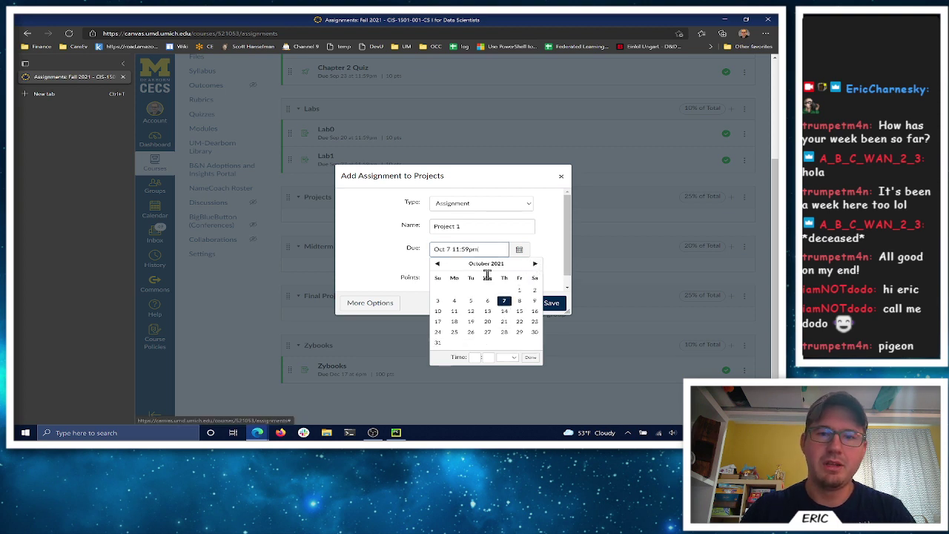
{"action": "left_click_drag", "start_coordinate": [483, 249], "coordinate": [453, 251]}
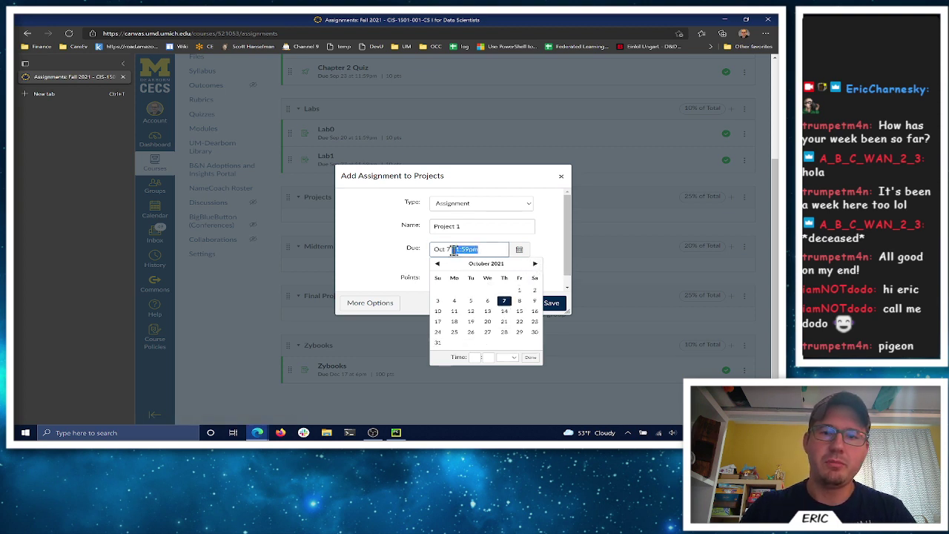
{"action": "left_click", "coordinate": [476, 357]}
{"action": "type", "text": "3"}
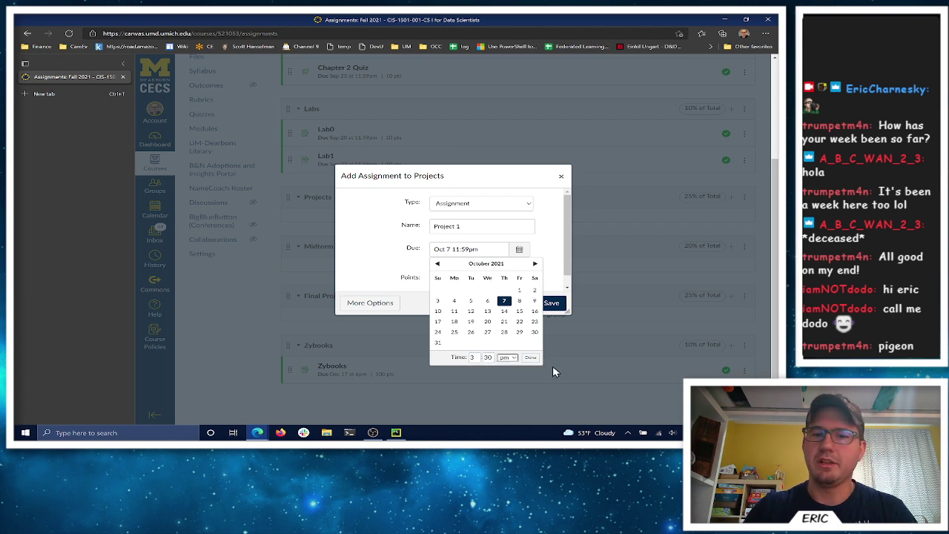
{"action": "left_click", "coordinate": [530, 357]}
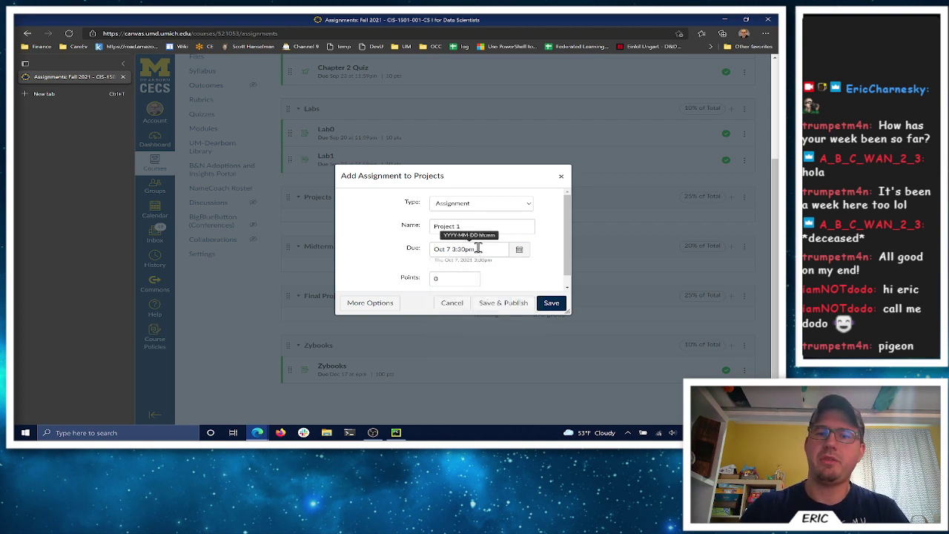
Set the assignment's points to 10 and open its full set of options for editing
{"action": "double_click", "coordinate": [437, 280]}
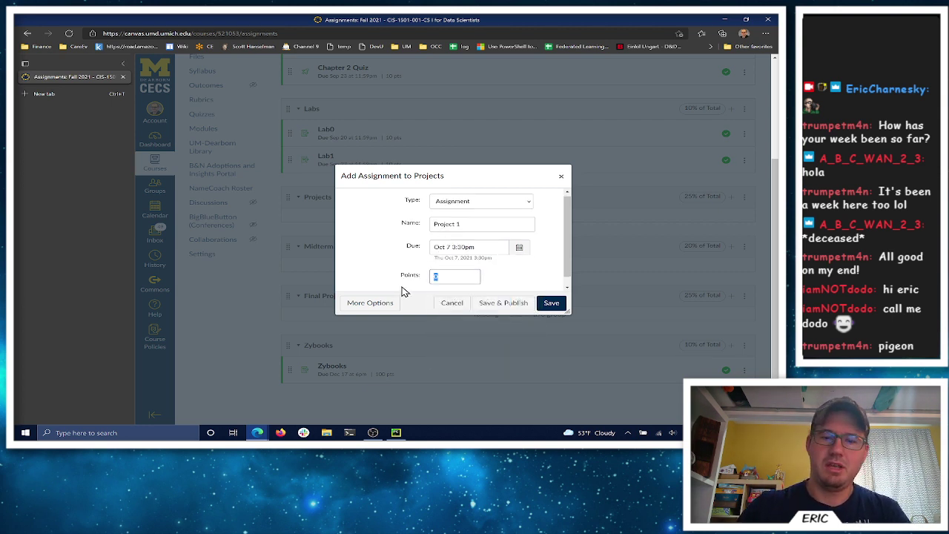
{"action": "type", "text": "10"}
{"action": "left_click", "coordinate": [382, 249]}
{"action": "left_click", "coordinate": [376, 307]}
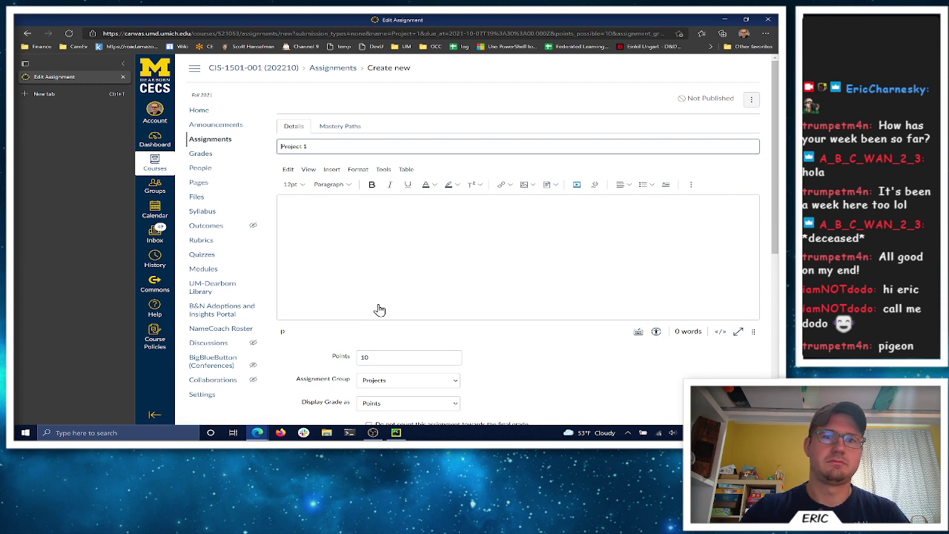
Set the submission type to Online and allow Website URL entries
{"action": "left_click", "coordinate": [415, 224]}
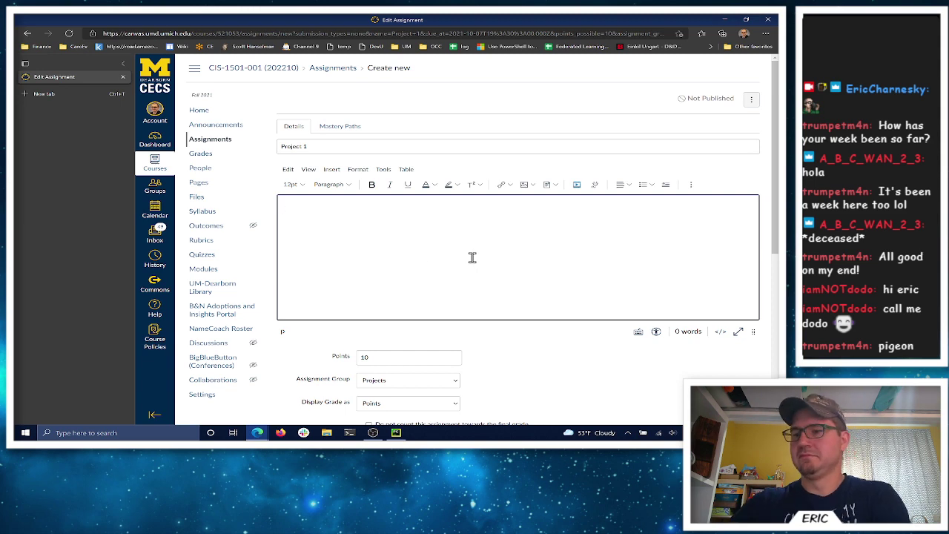
{"action": "scroll", "coordinate": [244, 311], "scroll_direction": "down", "scroll_amount": 4}
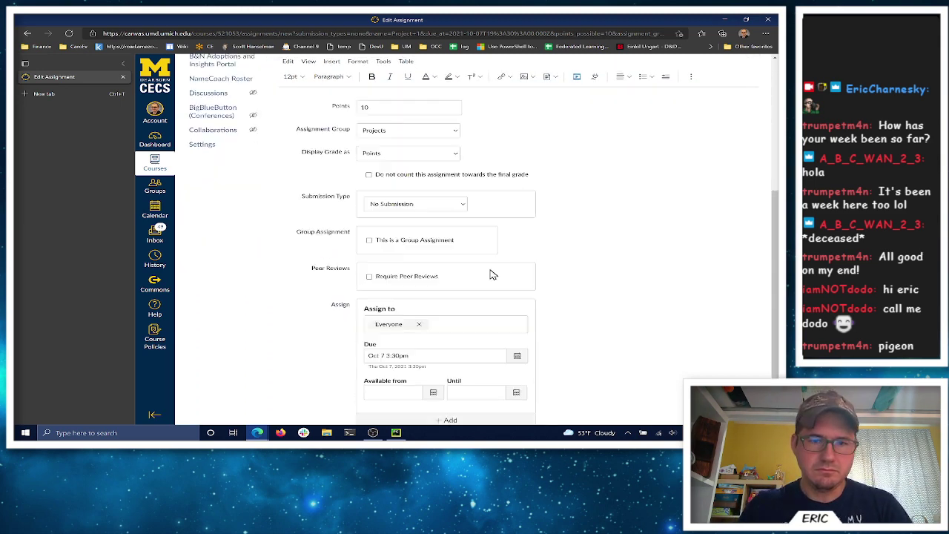
{"action": "left_click", "coordinate": [405, 171]}
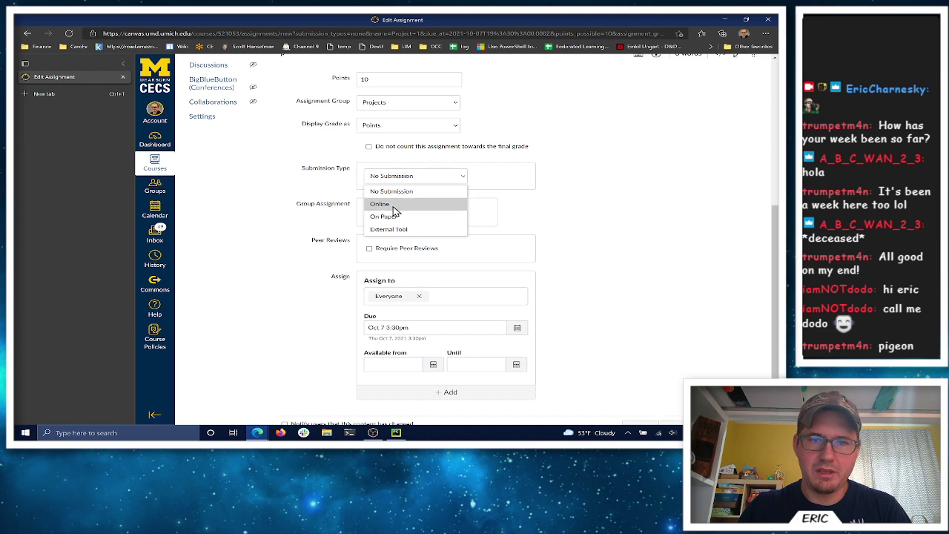
{"action": "left_click", "coordinate": [392, 207]}
{"action": "left_click", "coordinate": [399, 227]}
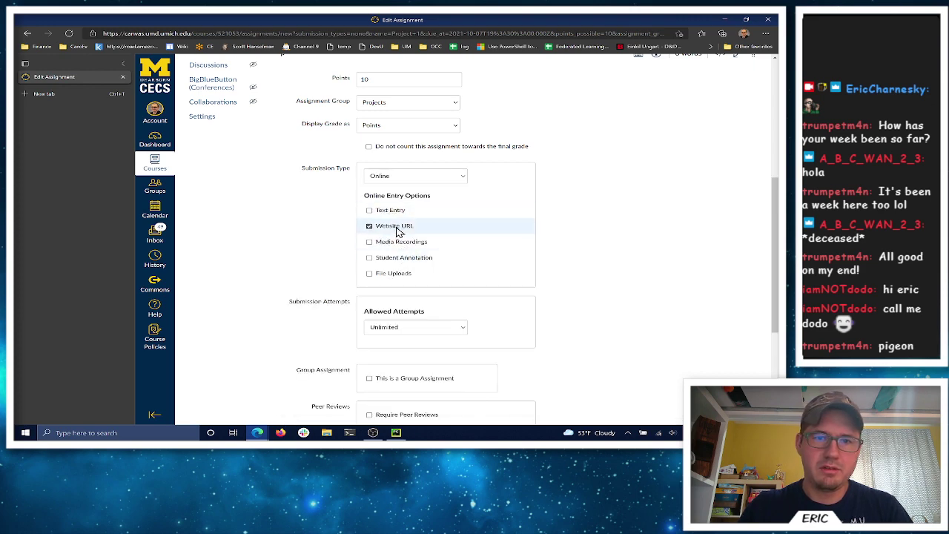
Open GitHub Classroom at classroom.github.com in a new browser tab
{"action": "key", "text": "ctrl+t"}
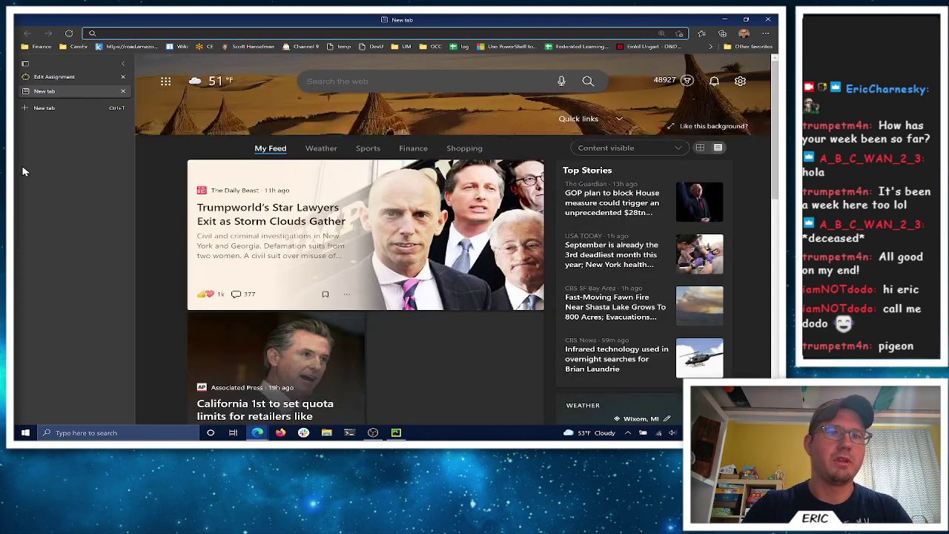
{"action": "type", "text": "clas"}
{"action": "key", "text": "Return"}
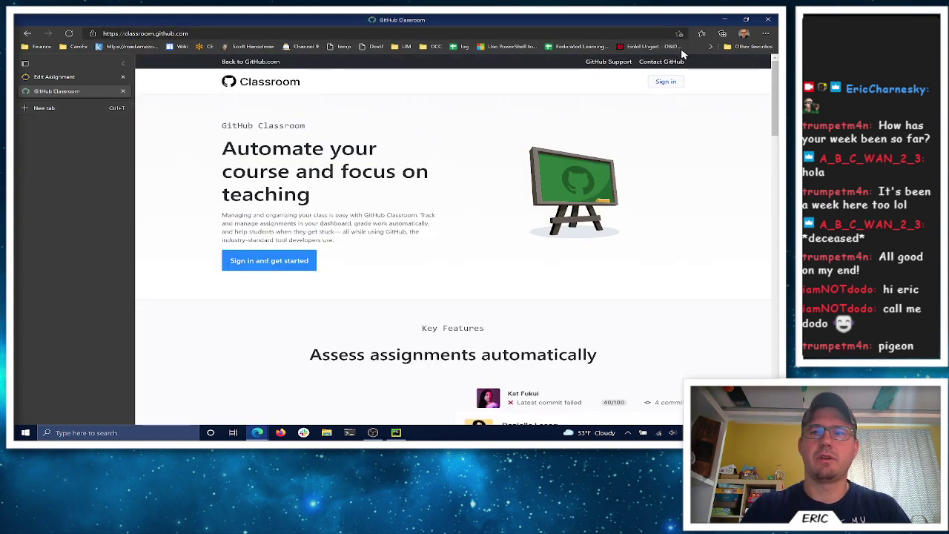
Return to the Canvas assignment and enter the description "Please submit the feedback pull request URL."
{"action": "left_click", "coordinate": [88, 77]}
{"action": "scroll", "coordinate": [379, 189], "scroll_direction": "up", "scroll_amount": 4}
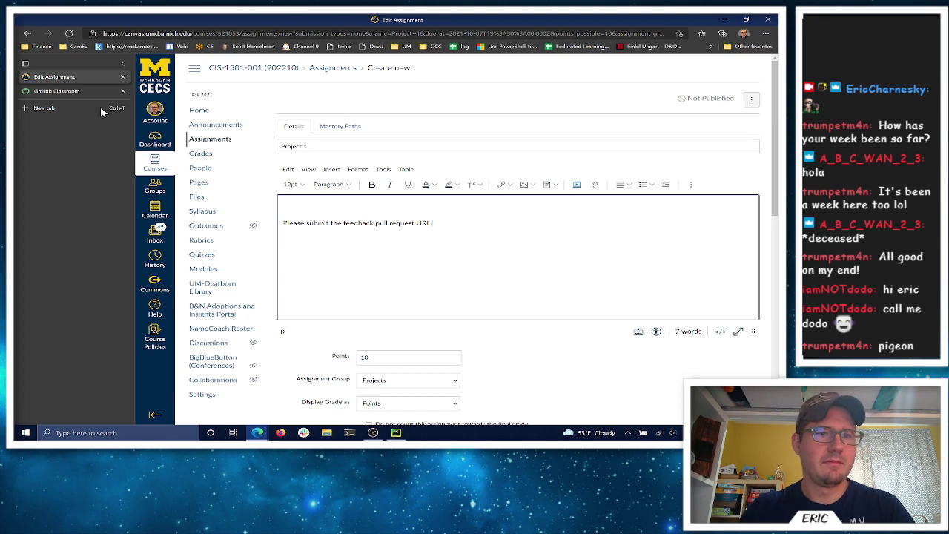
Start a new assignment in GitHub Classroom's CIS1501-Fall2021 class, title it "CIS1501-Fall2021-Project1", and continue to the starter code settings
{"action": "left_click", "coordinate": [60, 90]}
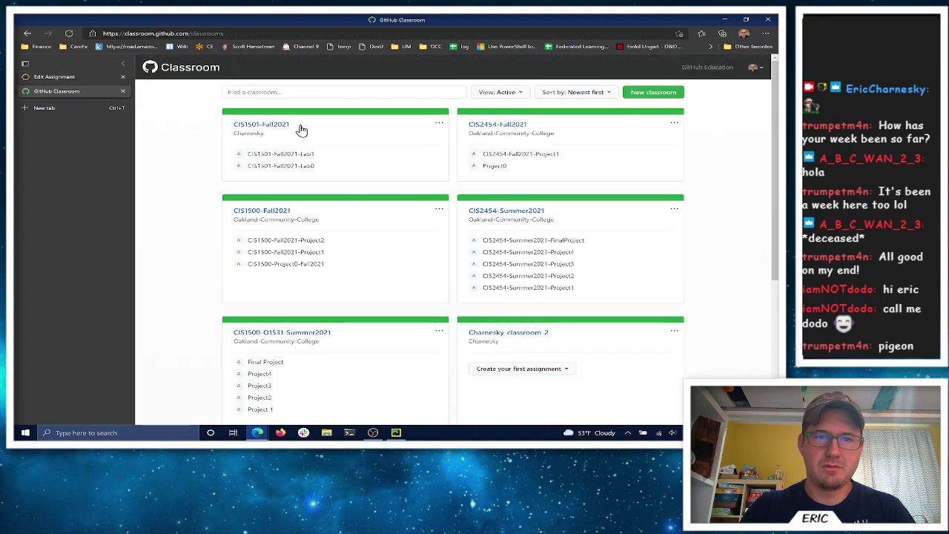
{"action": "left_click", "coordinate": [263, 126]}
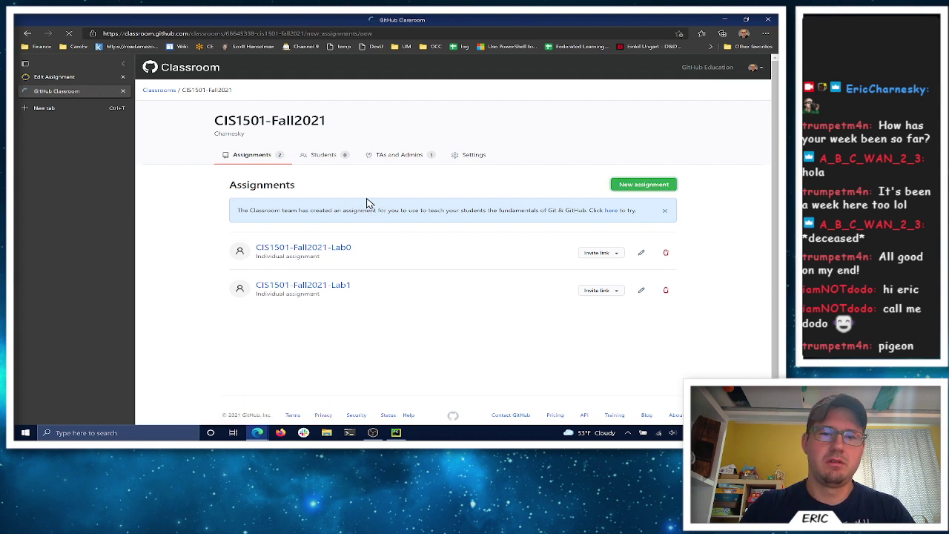
{"action": "left_click", "coordinate": [462, 174]}
{"action": "type", "text": "CIS1501"}
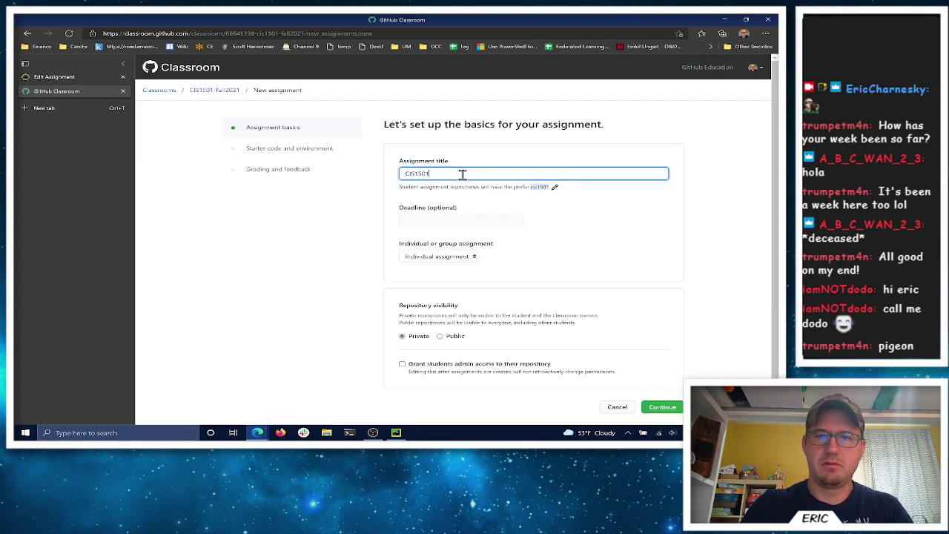
{"action": "type", "text": "-Fall2021 Project1"}
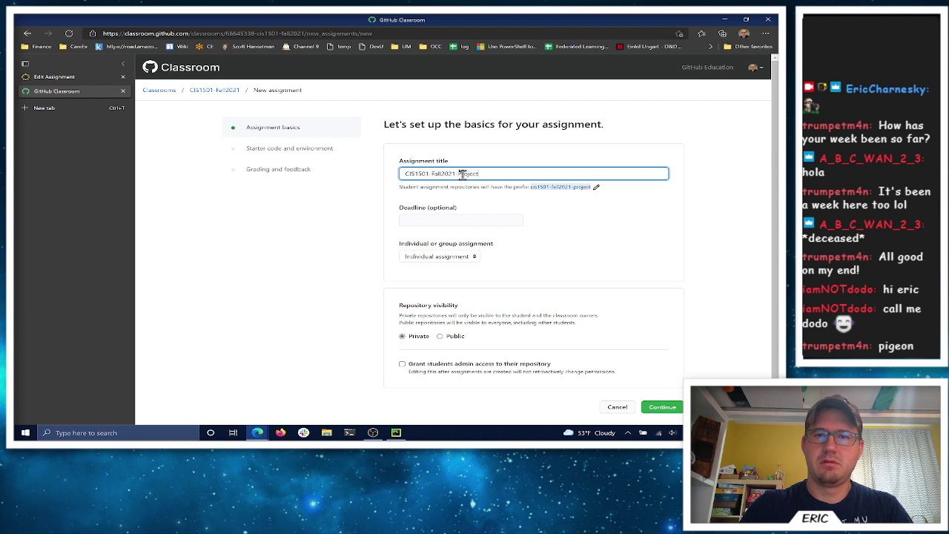
{"action": "left_click", "coordinate": [681, 413]}
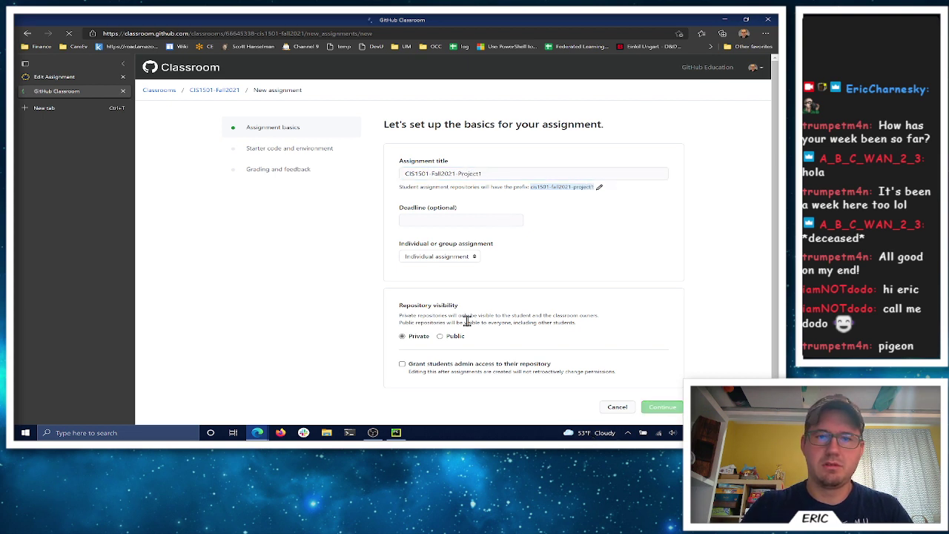
Search for "pythontemplate", choose the classroom organization's own PythonTemplate repository as starter code, and continue to the grading settings
{"action": "left_click", "coordinate": [441, 232]}
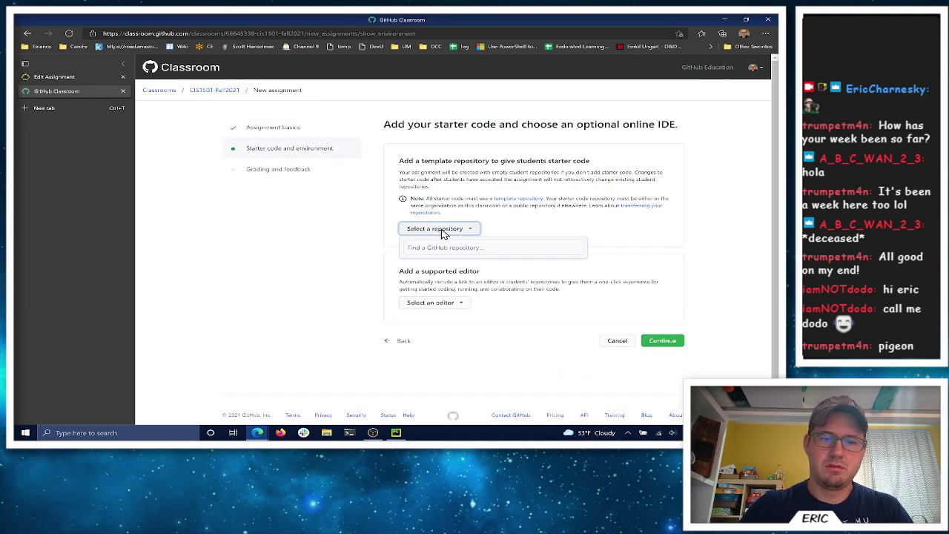
{"action": "left_click", "coordinate": [483, 249]}
{"action": "type", "text": "python"}
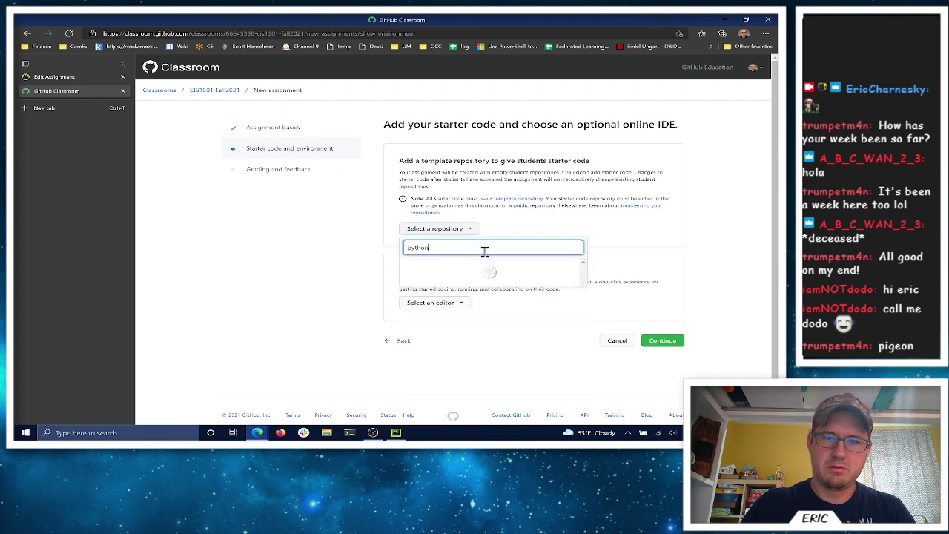
{"action": "type", "text": "template"}
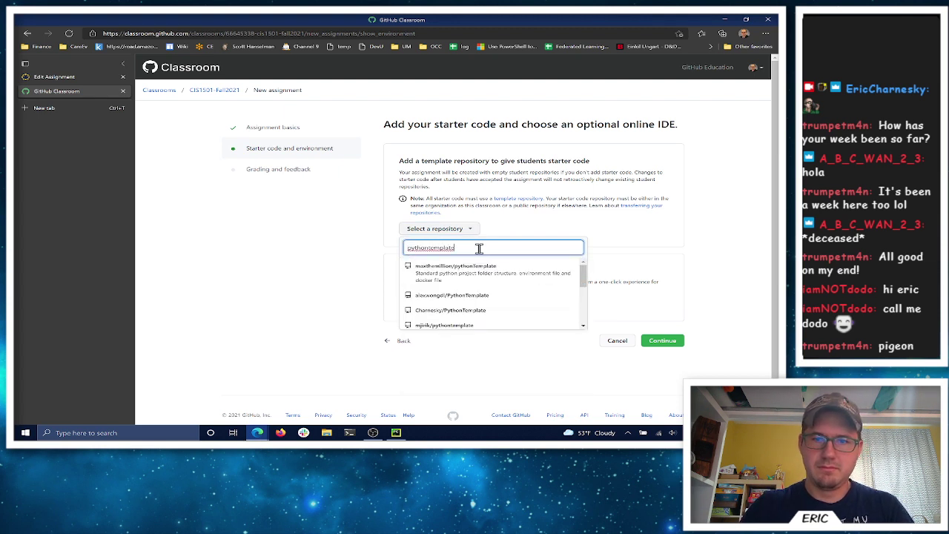
{"action": "left_click", "coordinate": [467, 312]}
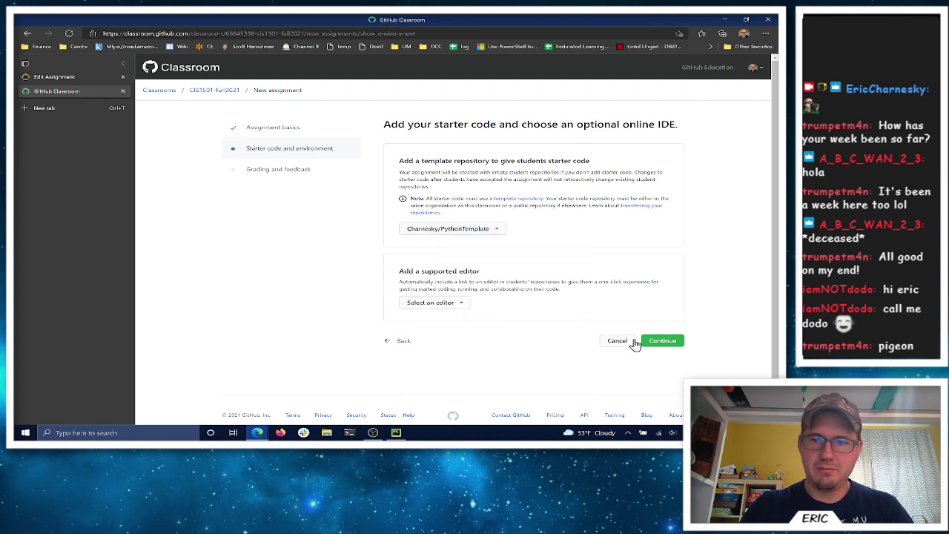
{"action": "left_click", "coordinate": [662, 341]}
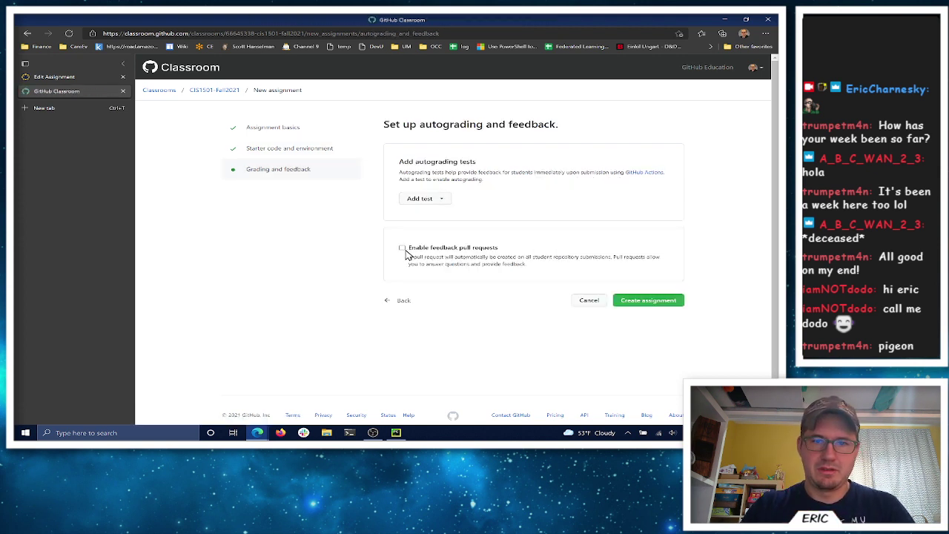
Enable feedback pull requests and create the GitHub Classroom assignment
{"action": "left_click", "coordinate": [402, 248]}
{"action": "left_click", "coordinate": [670, 305]}
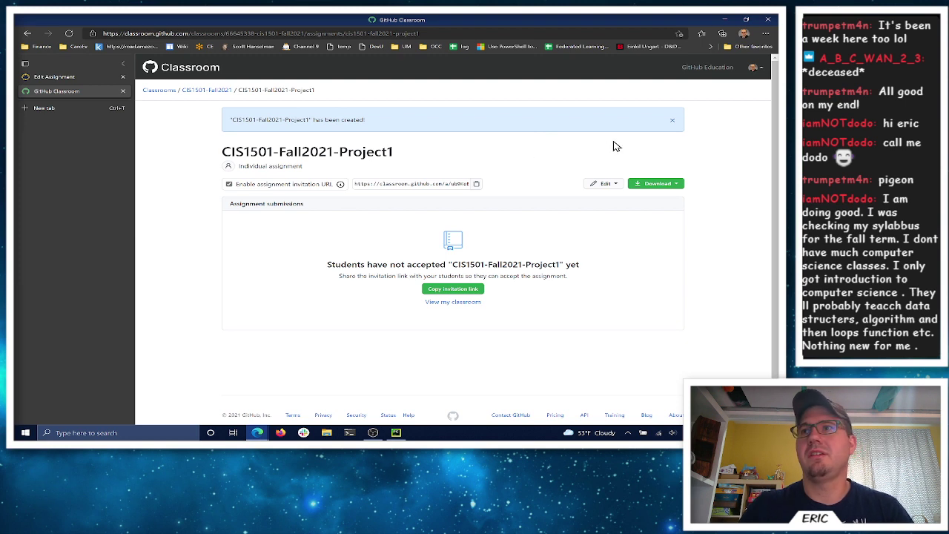
Copy the assignment's invitation link into the Canvas description above the submission instruction, then close the GitHub Classroom page
{"action": "left_click", "coordinate": [477, 183]}
{"action": "left_click", "coordinate": [77, 78]}
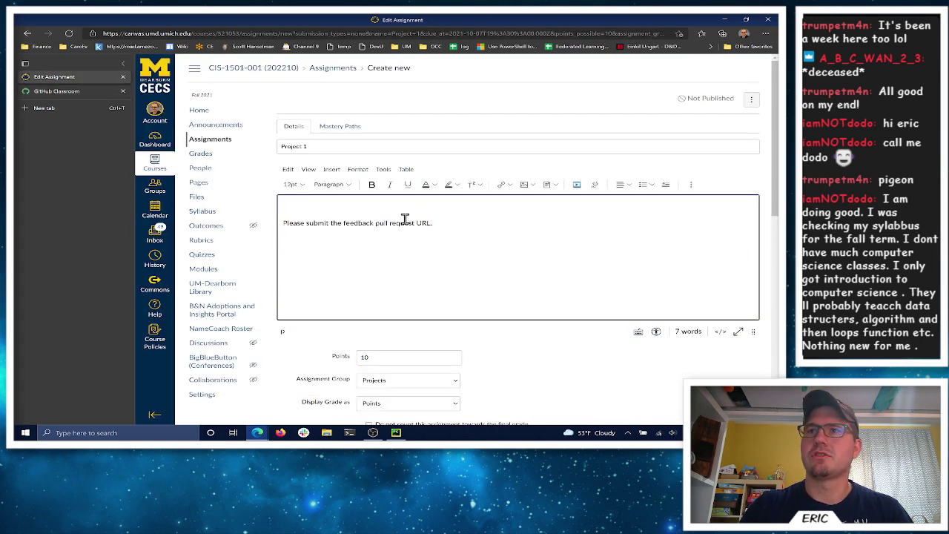
{"action": "key", "text": "ctrl+v"}
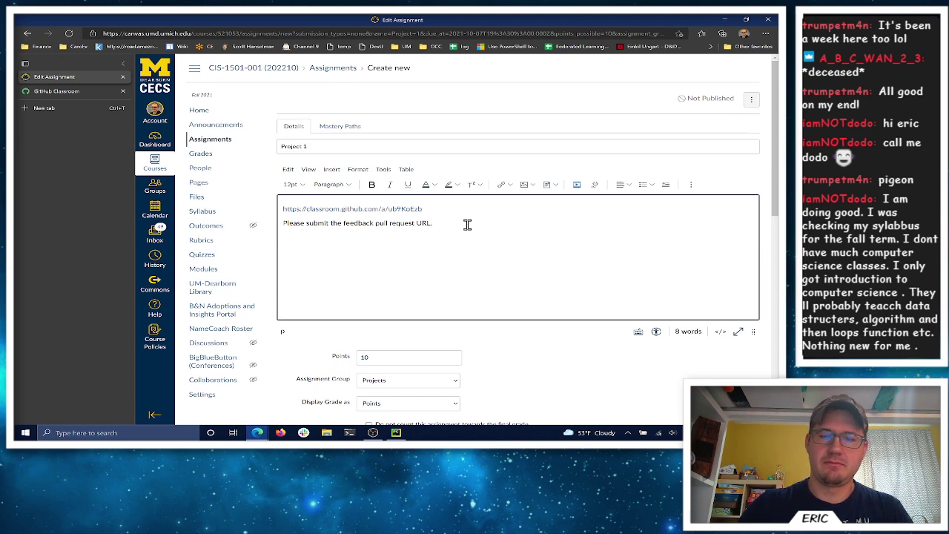
{"action": "left_click", "coordinate": [95, 88]}
{"action": "left_click", "coordinate": [123, 91]}
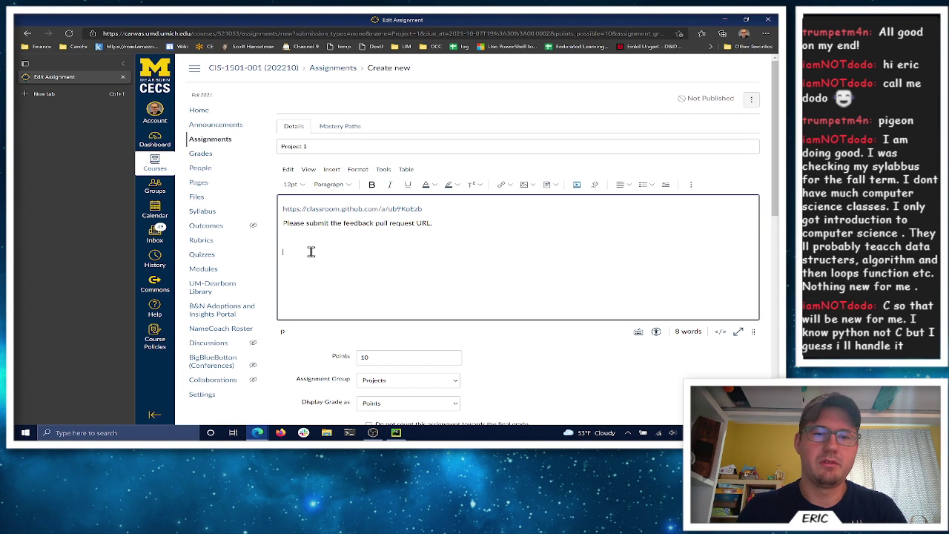
Add "Build a very basic retirement calculate." and "Ask the user for their name, and use their name in all of the following prompts for more information."
{"action": "type", "text": "Build a very basic"}
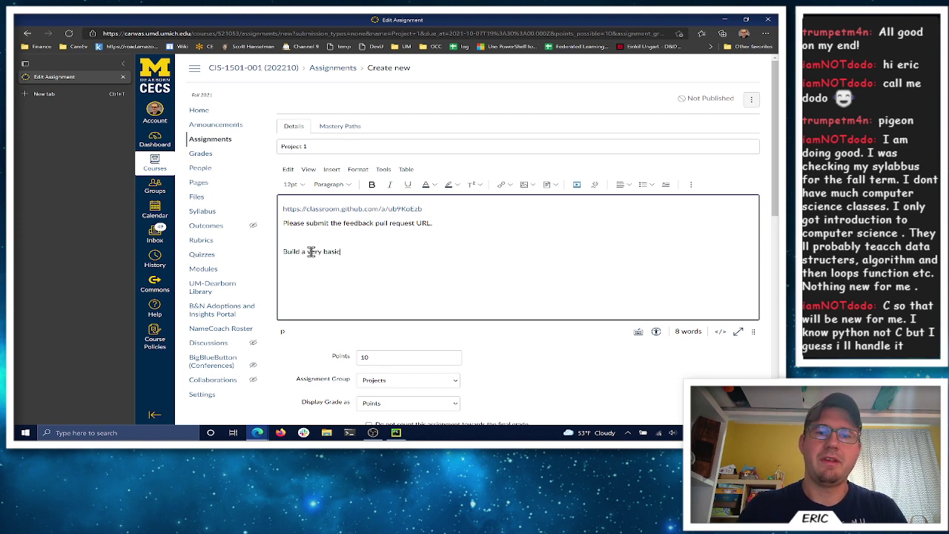
{"action": "type", "text": " retirement calculate"}
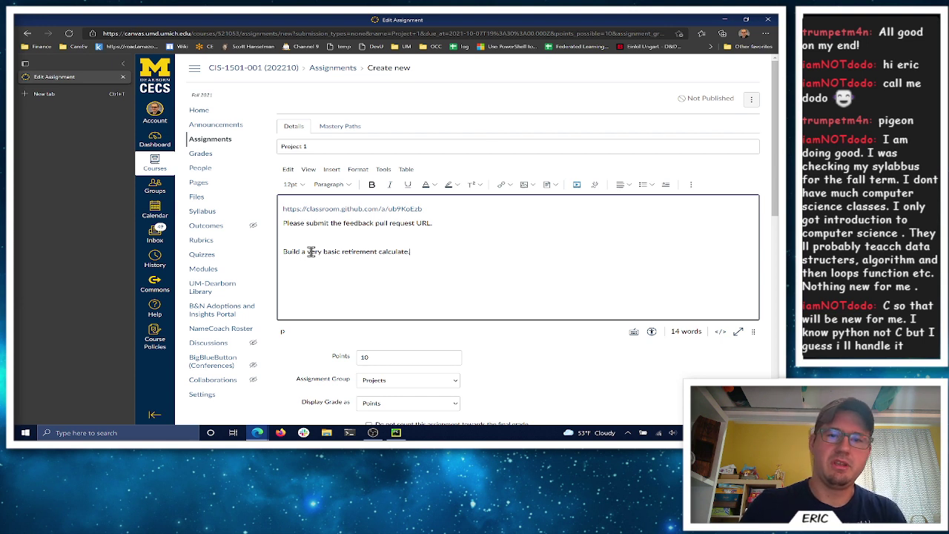
{"action": "type", "text": ". Ask the"}
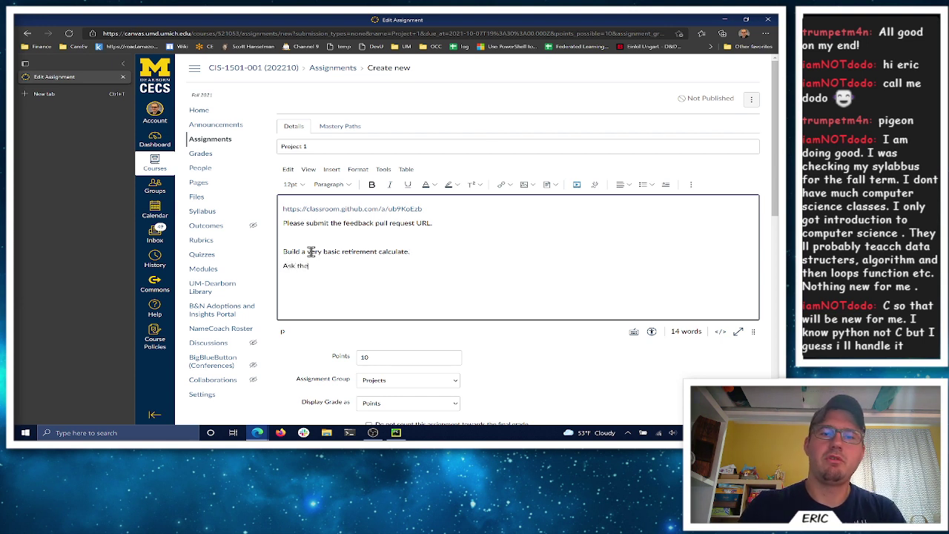
{"action": "type", "text": " user for thei"}
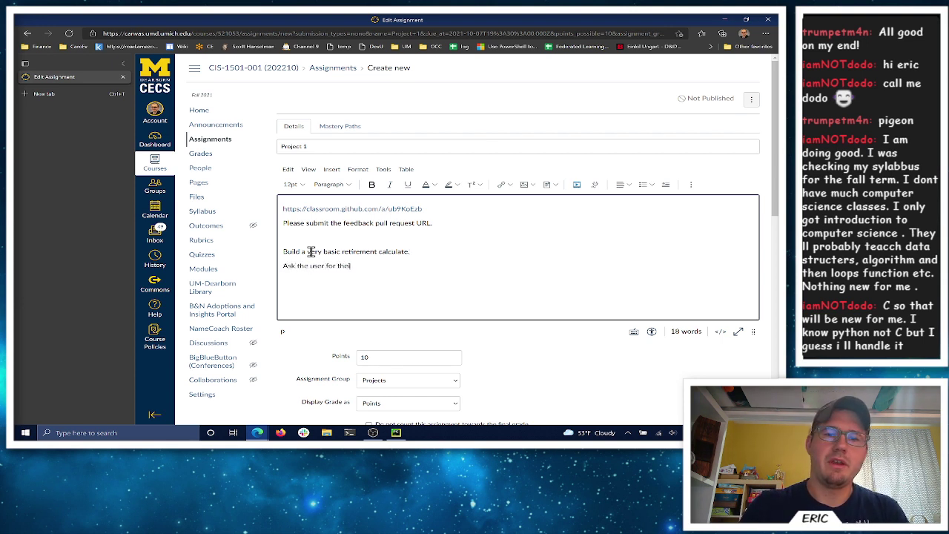
{"action": "type", "text": "r name, and use their"}
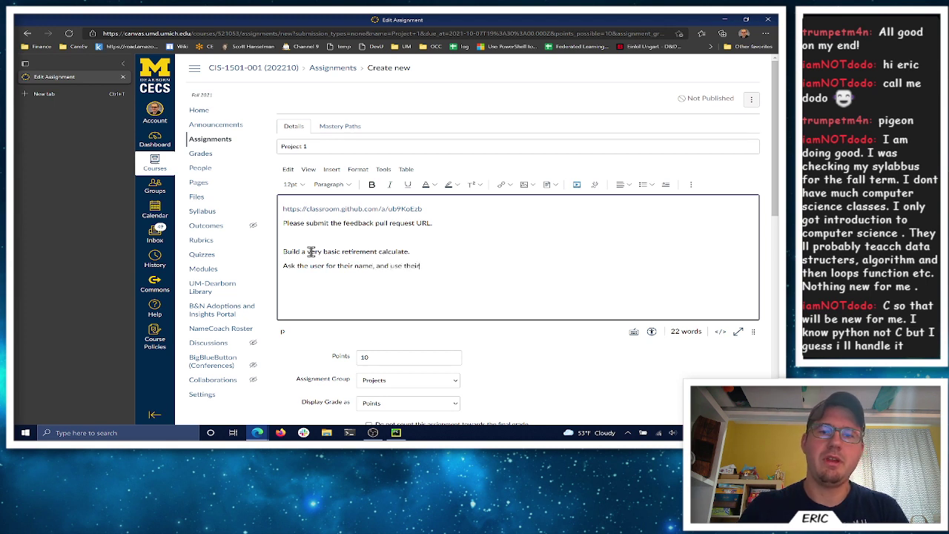
{"action": "type", "text": " name in all of the fo"}
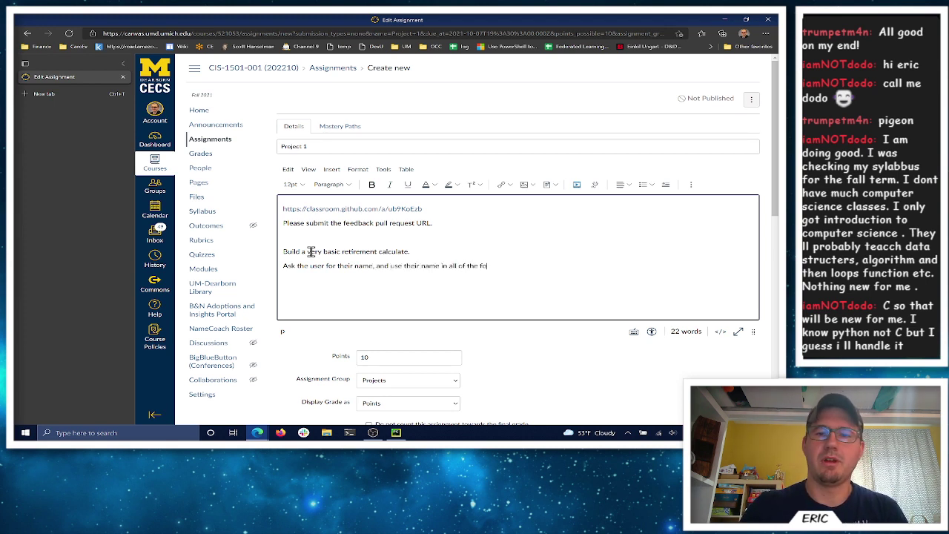
{"action": "type", "text": "llowing prompts f"}
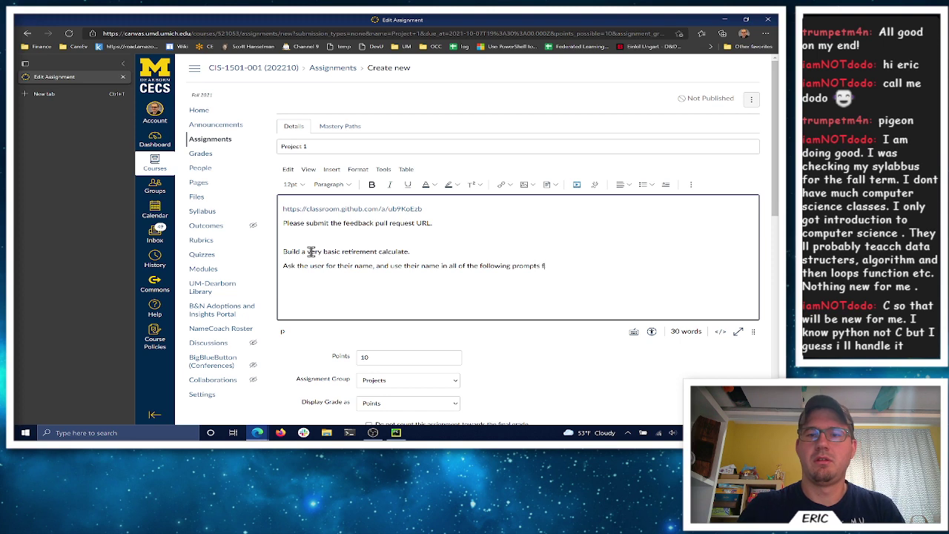
{"action": "type", "text": "or more information."}
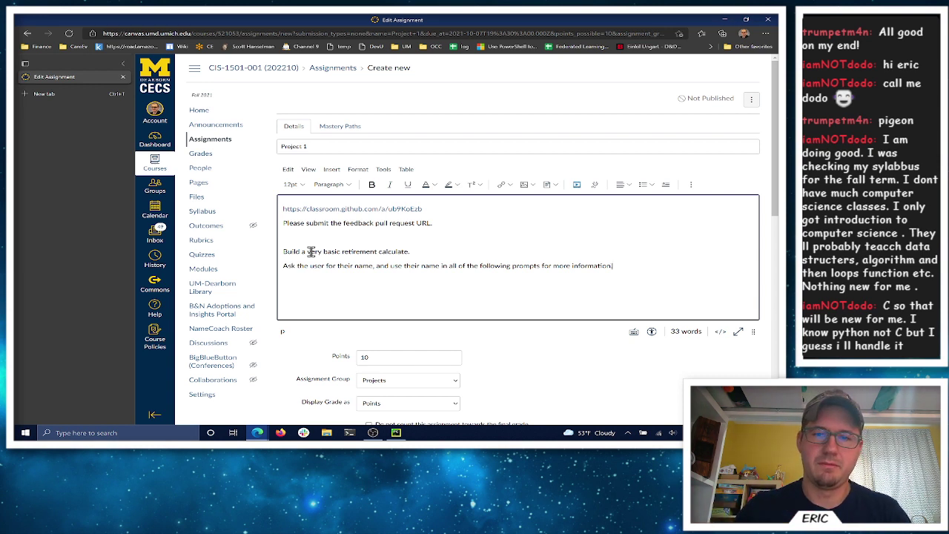
Add the description line "Ask the user how much money they have saved in their bank savings account."
{"action": "type", "text": "Ask the user"}
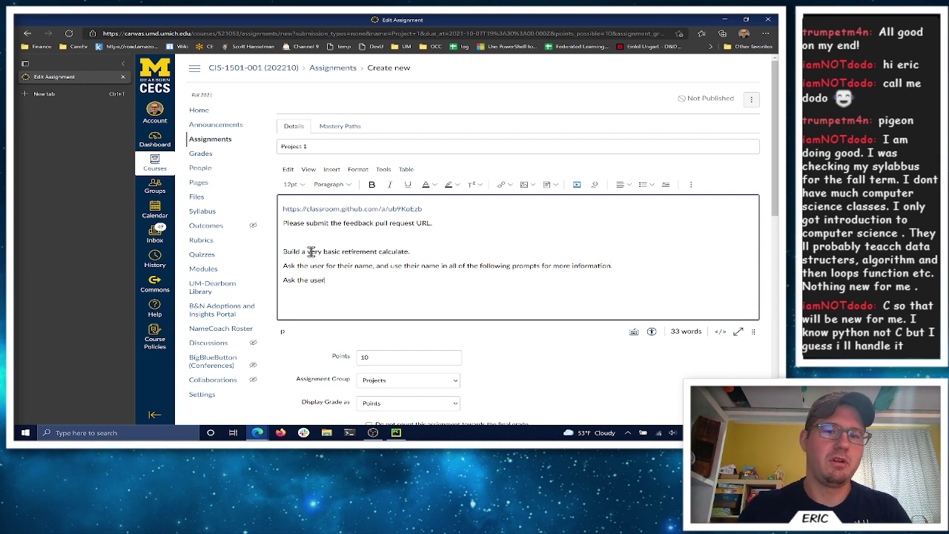
{"action": "type", "text": " how much money t"}
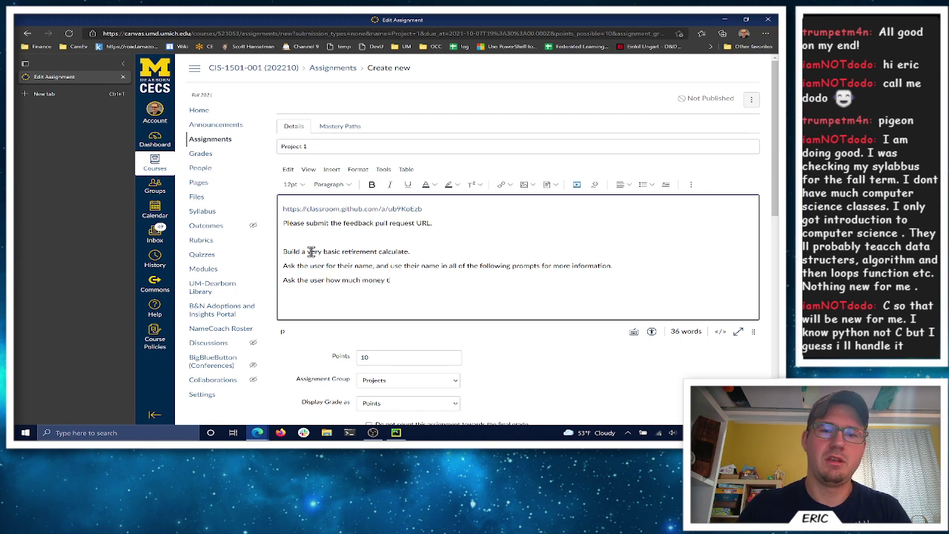
{"action": "type", "text": "hey have saved in their"}
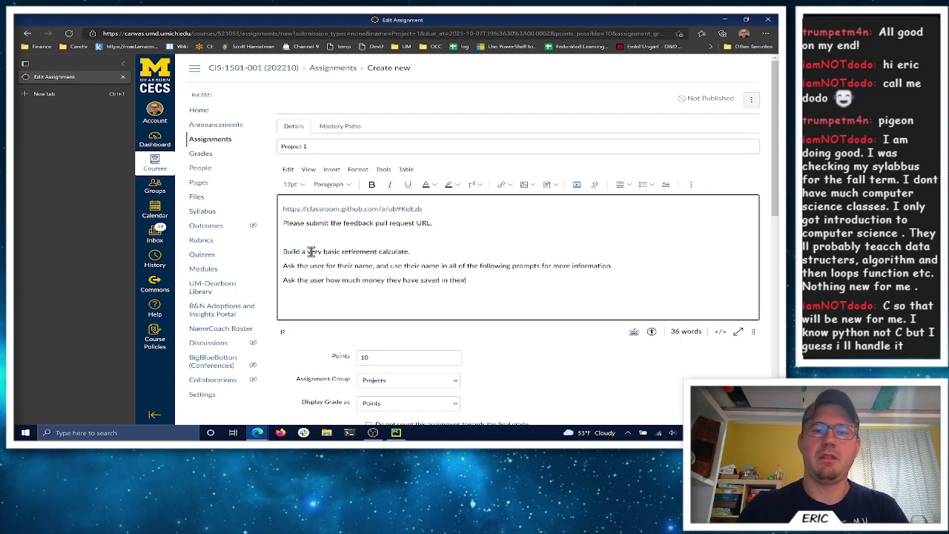
{"action": "type", "text": " bank savings a"}
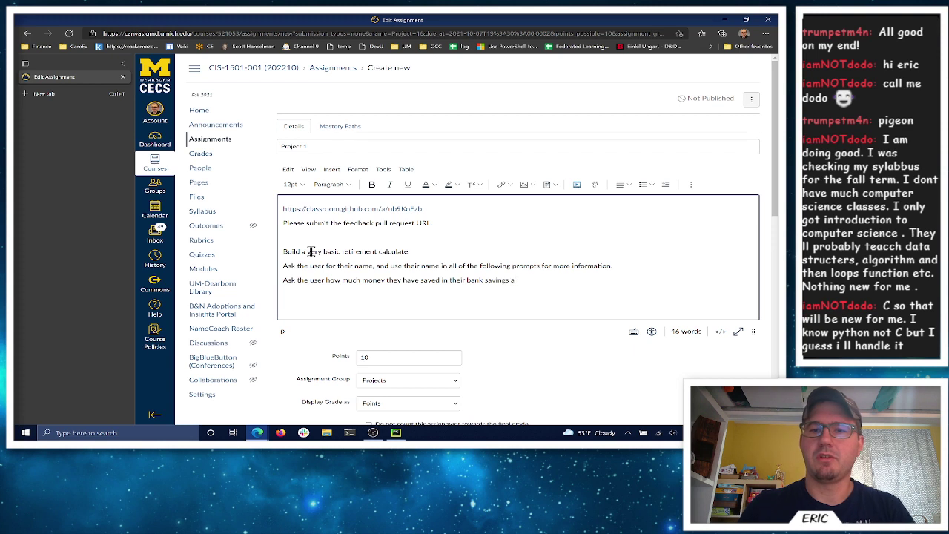
{"action": "type", "text": "ccount. "}
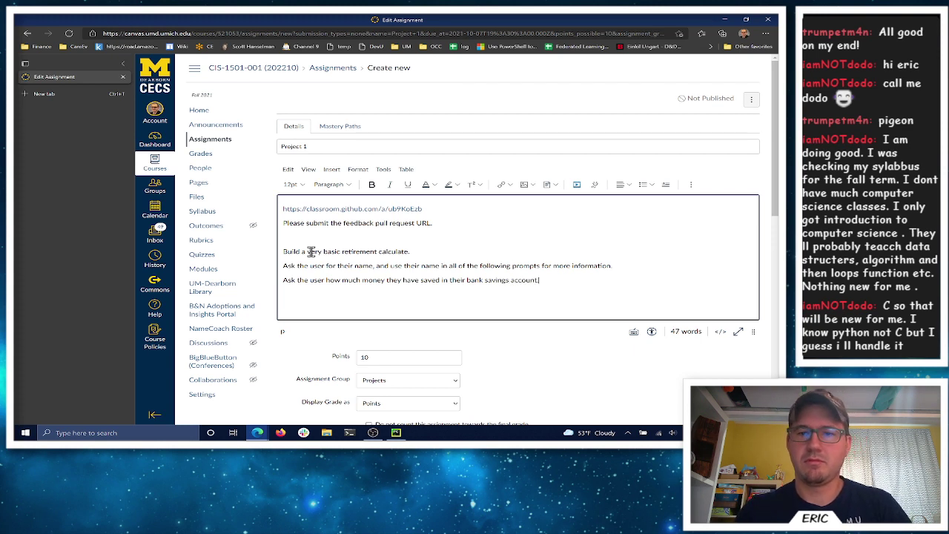
Add the description line "Ask the user how much money they have saved in bonds."
{"action": "type", "text": "Ask the us"}
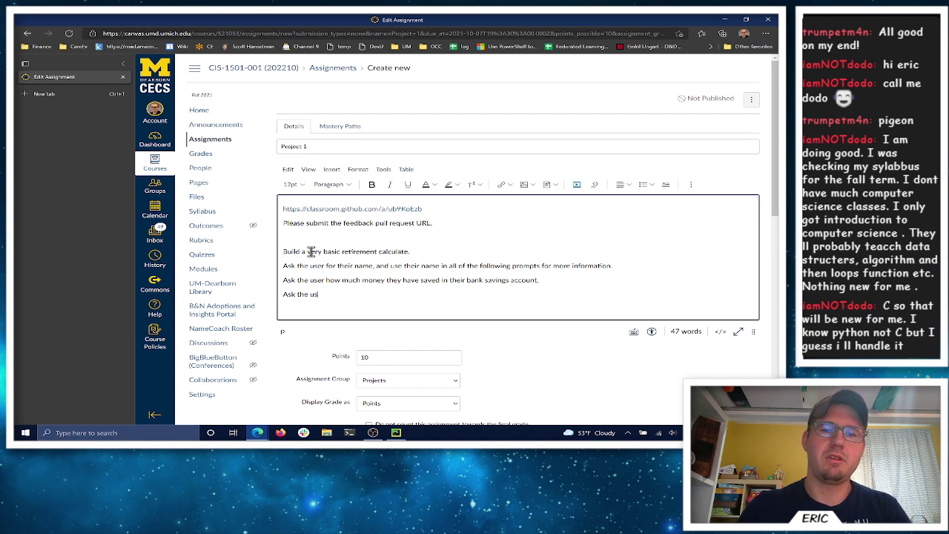
{"action": "type", "text": "er how much money they have saved"}
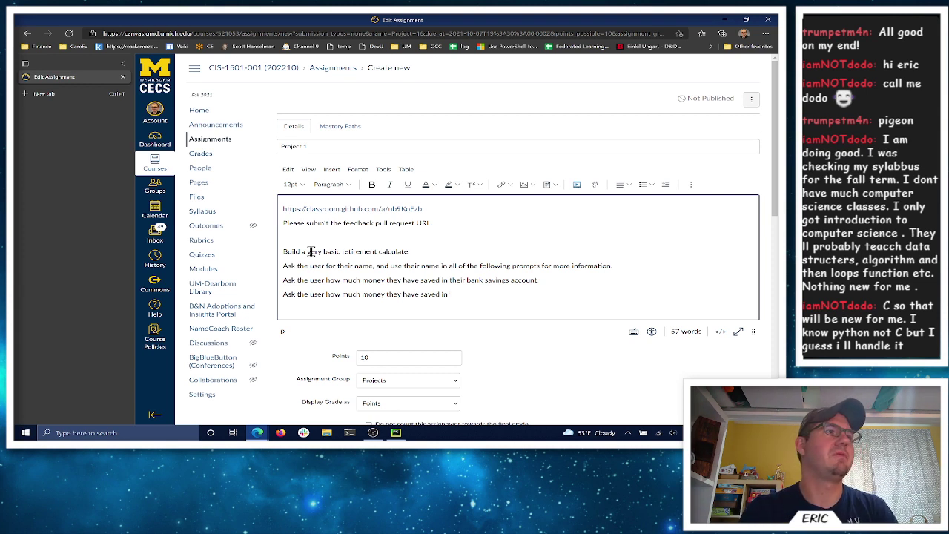
{"action": "type", "text": "in bonds."}
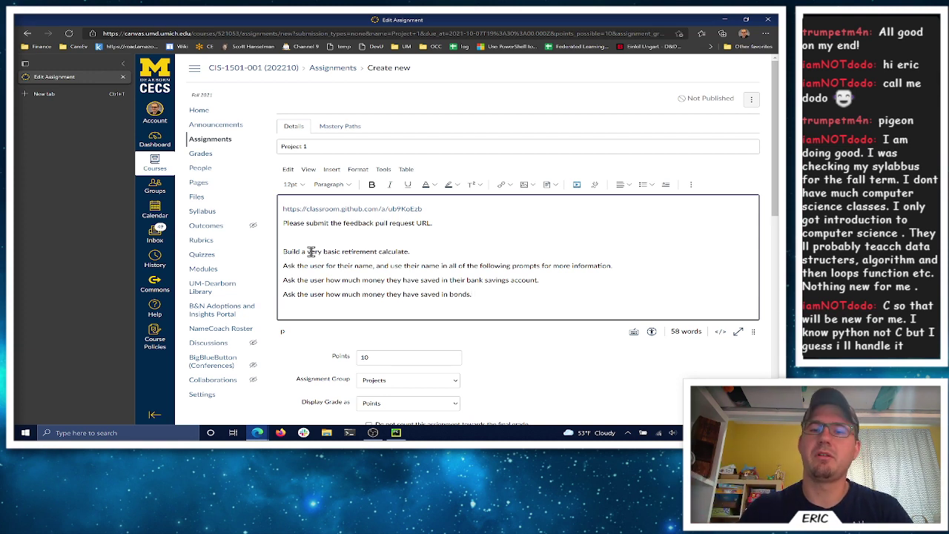
Add the description line "Ask the user how much money they have saved in stocks." below the bonds line
{"action": "key", "text": "Return"}
{"action": "type", "text": "Ask the"}
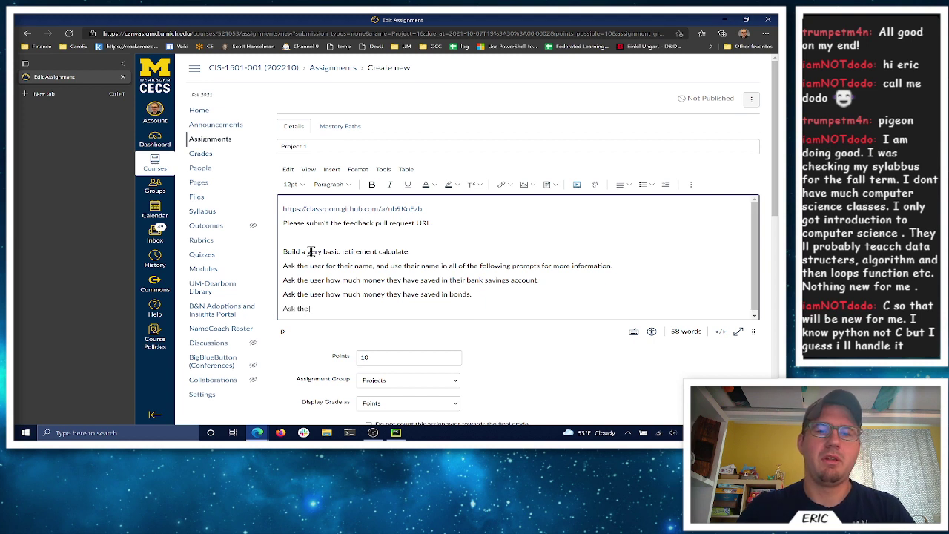
{"action": "type", "text": " user how much money th"}
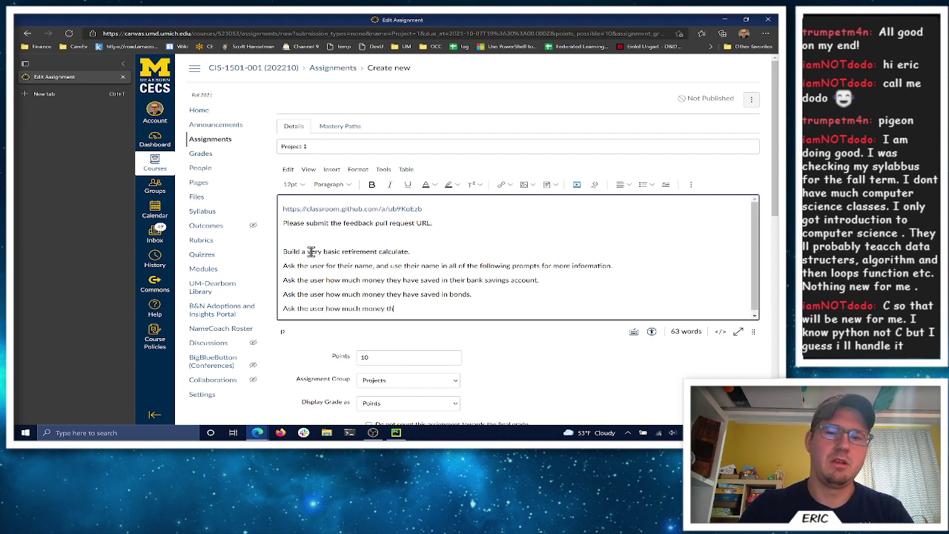
{"action": "type", "text": "ey have saved in"}
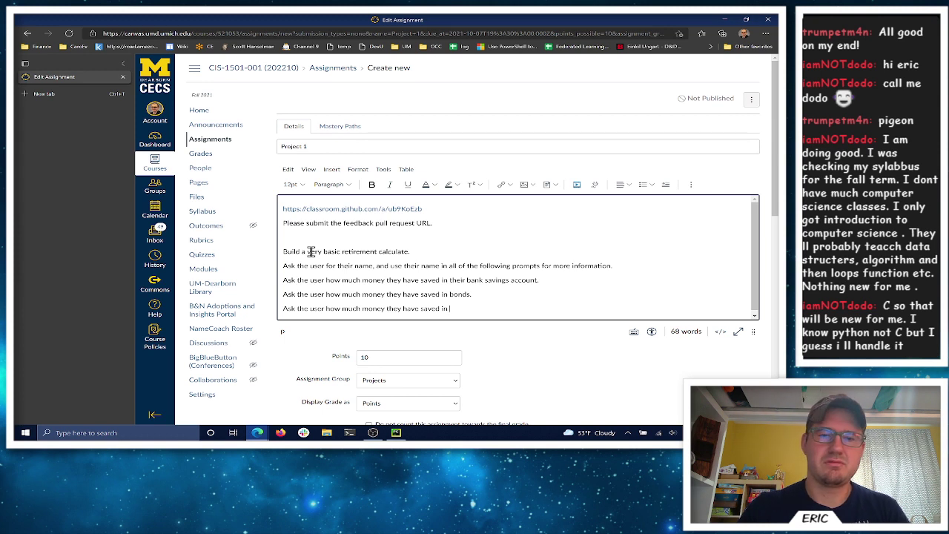
{"action": "type", "text": " stocks"}
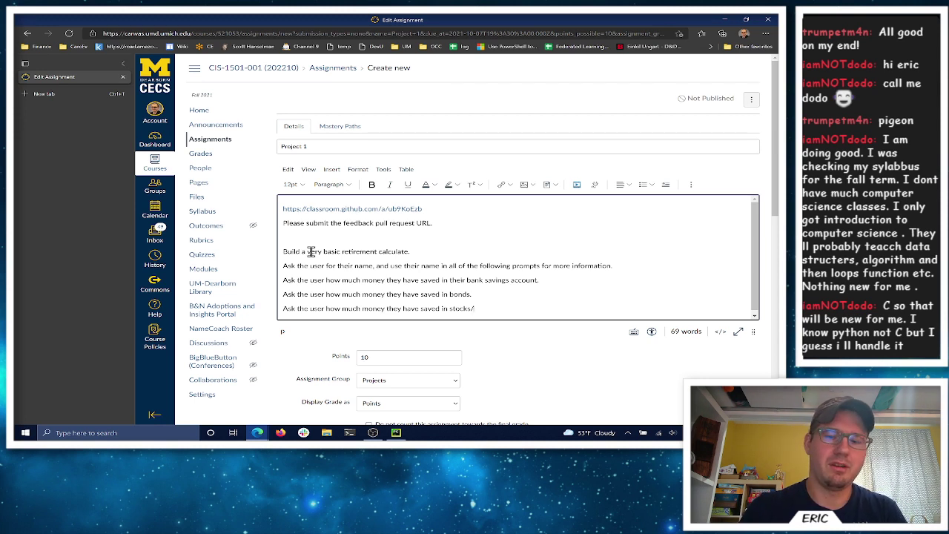
{"action": "type", "text": "/market"}
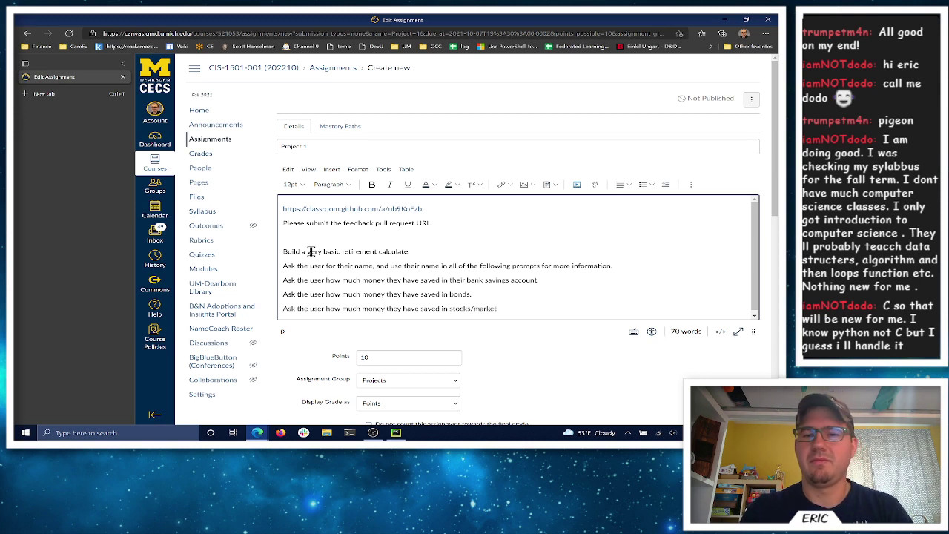
{"action": "key", "text": "BackSpace"}
{"action": "key", "text": "BackSpace"}
{"action": "key", "text": "BackSpace"}
{"action": "key", "text": "BackSpace"}
{"action": "key", "text": "BackSpace"}
{"action": "key", "text": "BackSpace"}
{"action": "key", "text": "BackSpace"}
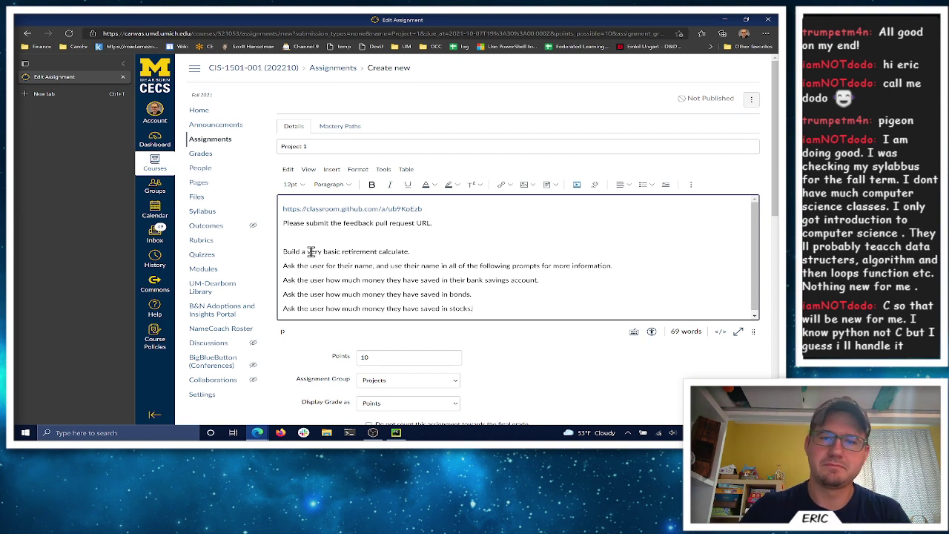
Insert the line "Ask the user how much money they have saved underneath their mattress." above the bank savings account line
{"action": "key", "text": "Return"}
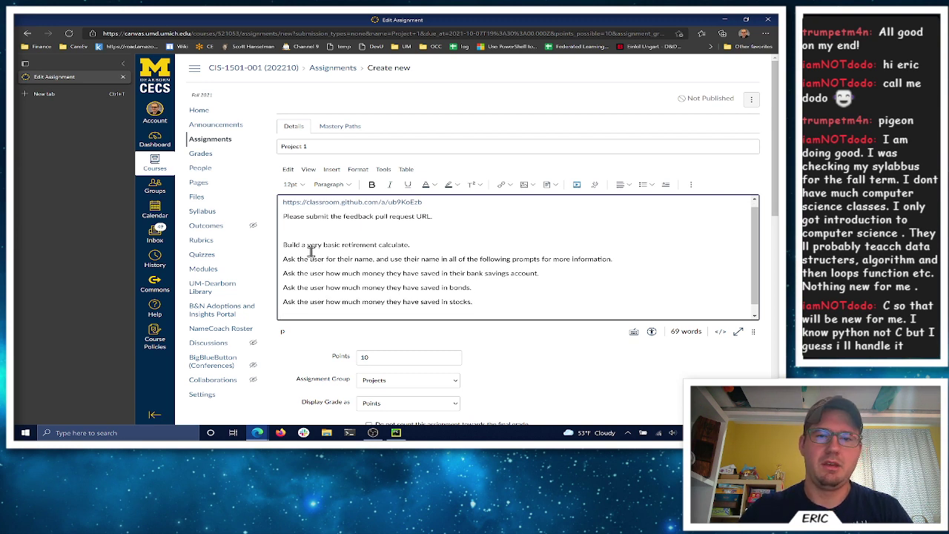
{"action": "key", "text": "Return"}
{"action": "key", "text": "Up"}
{"action": "type", "text": "Ask the"}
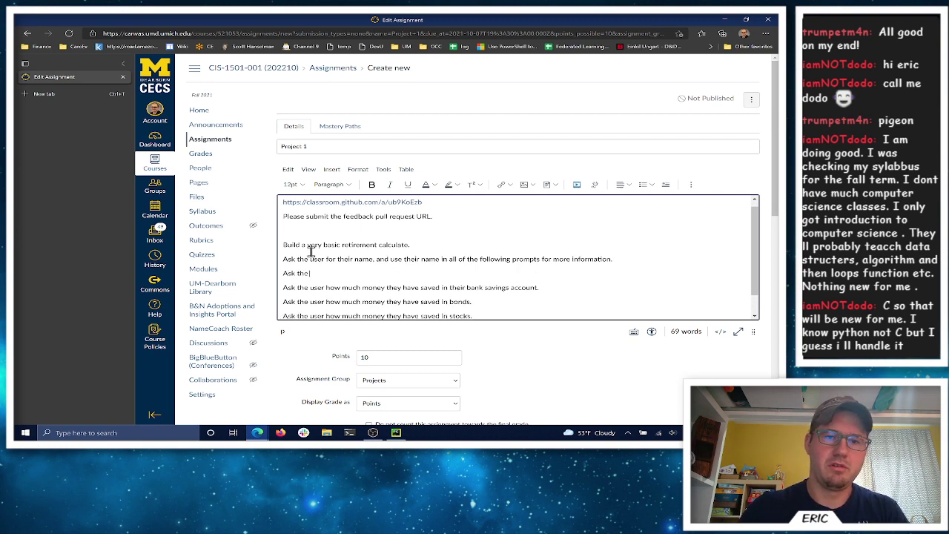
{"action": "type", "text": " user how much money they have"}
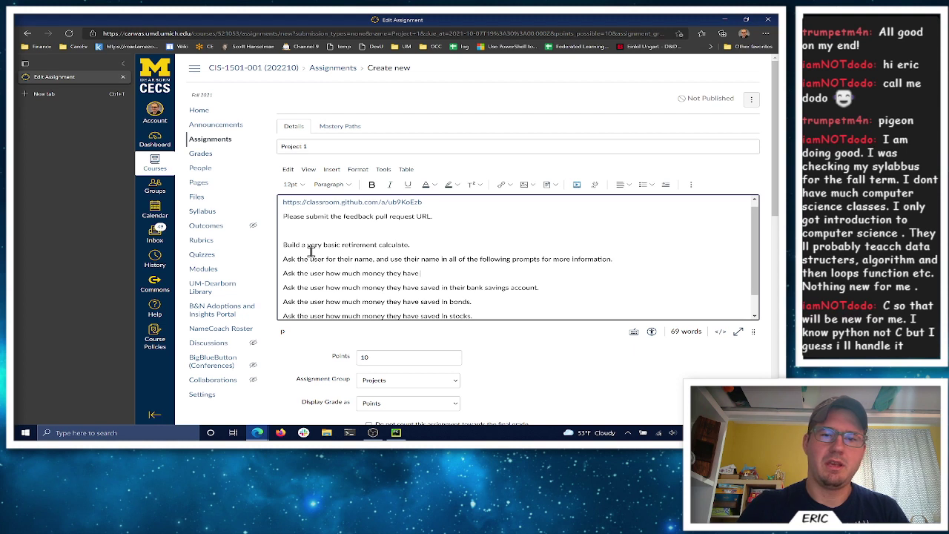
{"action": "type", "text": " saved under"}
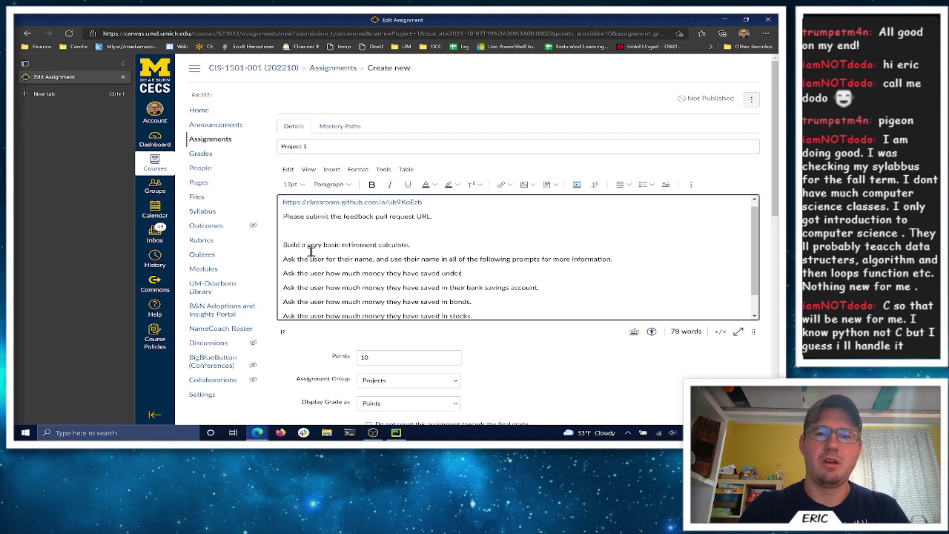
{"action": "type", "text": "neath their matress."}
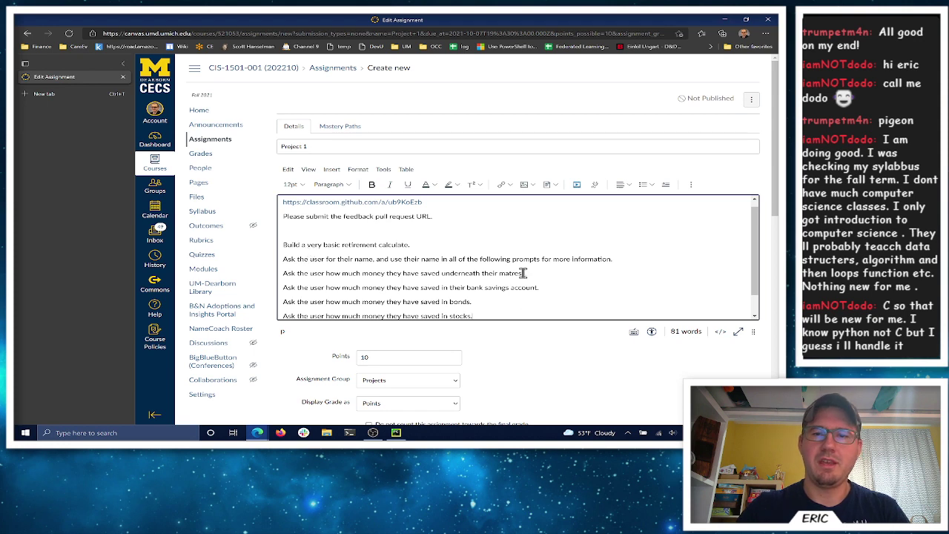
Below the stocks line and a blank line, add "Ask the user for their age." and "Ask the user for the age they wish to retire."
{"action": "scroll", "coordinate": [531, 271], "scroll_direction": "down", "scroll_amount": 1}
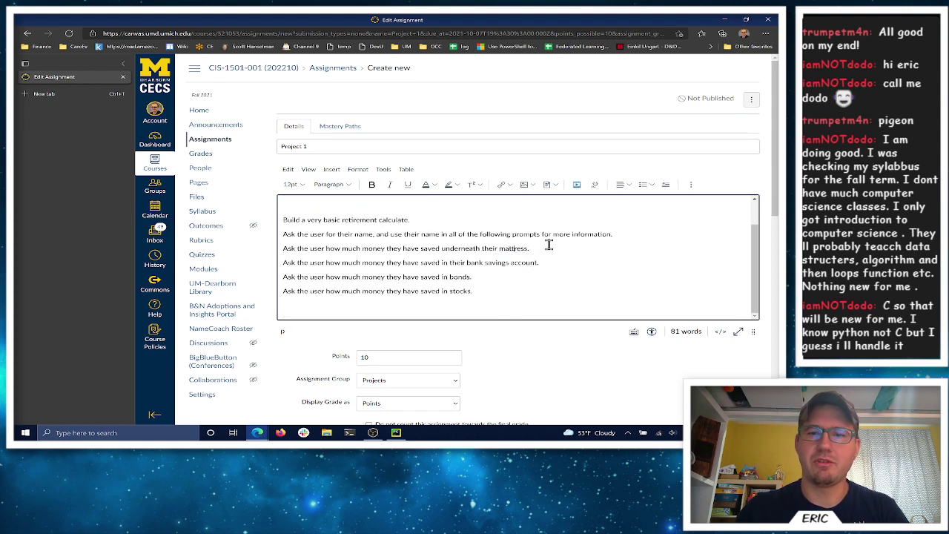
{"action": "left_click", "coordinate": [518, 304]}
{"action": "key", "text": "Return"}
{"action": "type", "text": "Ask the user for their a"}
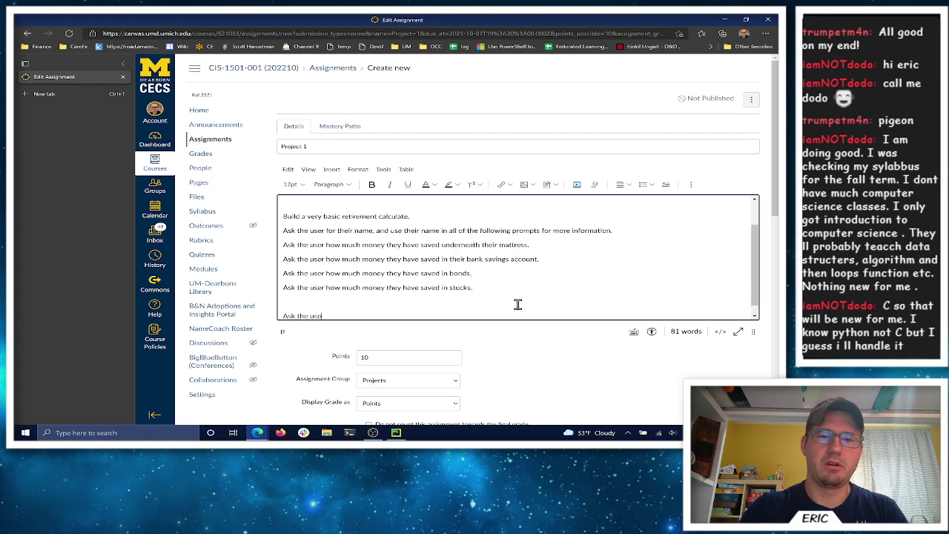
{"action": "type", "text": "ge"}
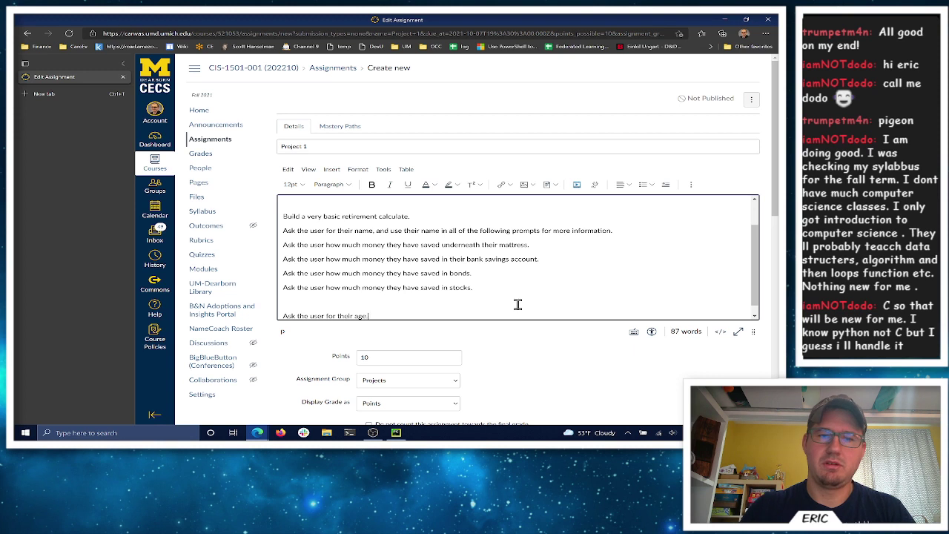
{"action": "type", "text": "."}
{"action": "key", "text": "Return"}
{"action": "type", "text": "Ask the user for th"}
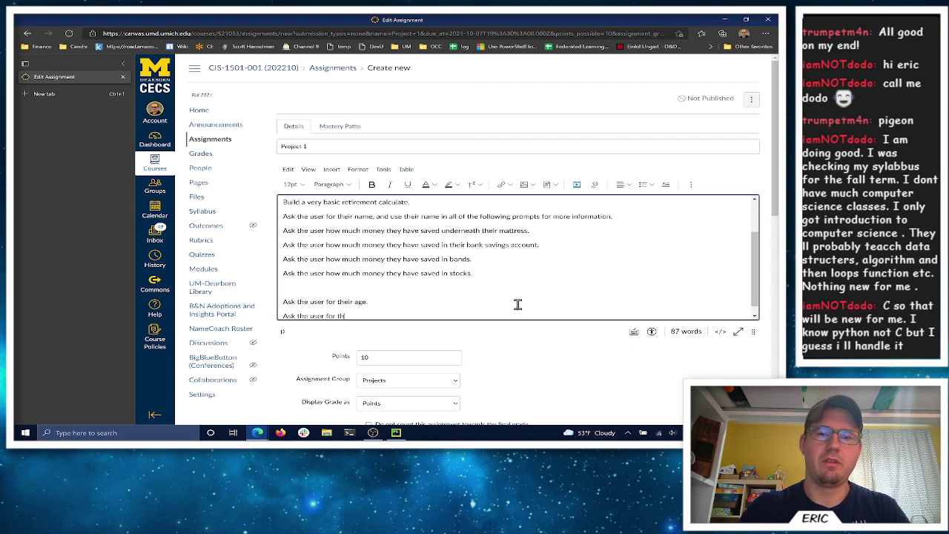
{"action": "type", "text": "e age they wish to retire."}
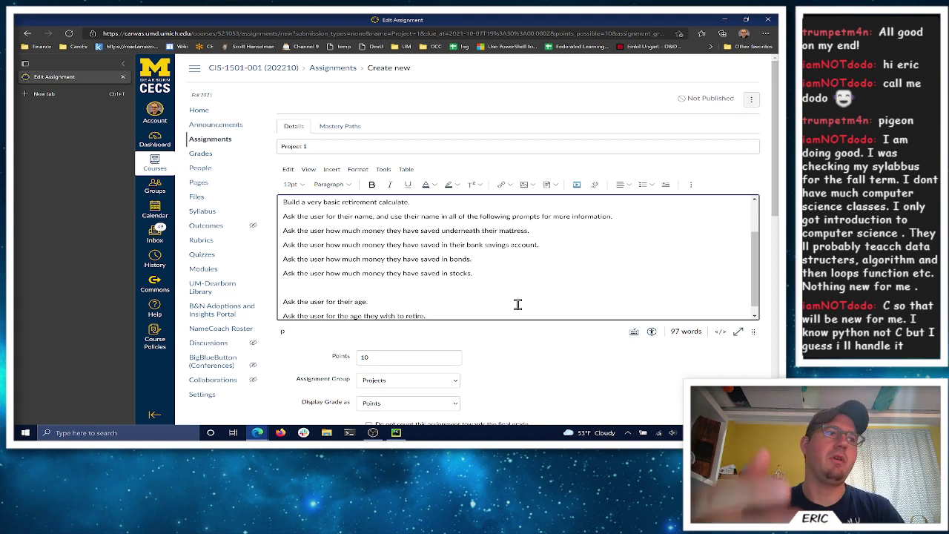
After a blank line, add "Ask the user how much money they will add to each type of retirement savings each year."
{"action": "key", "text": "Return"}
{"action": "key", "text": "Return"}
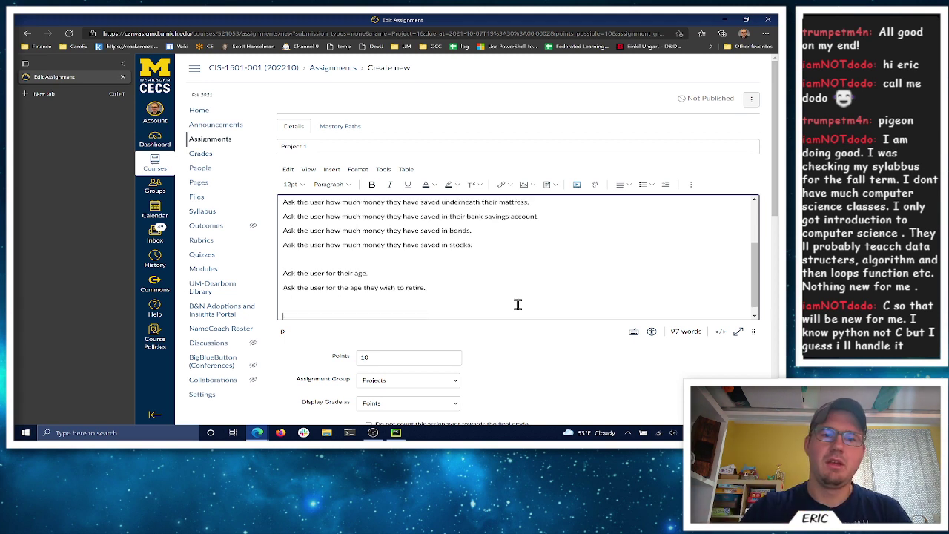
{"action": "type", "text": "Ask the user"}
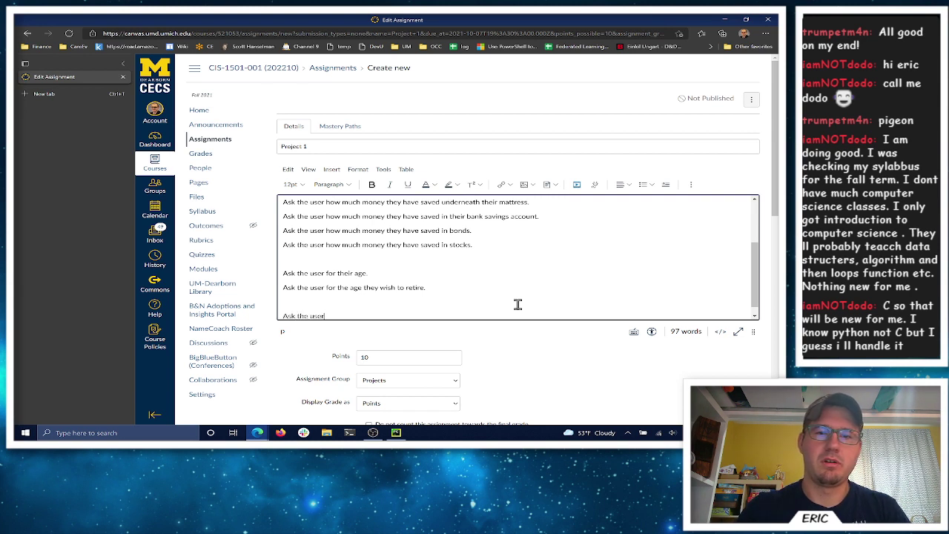
{"action": "type", "text": " how"}
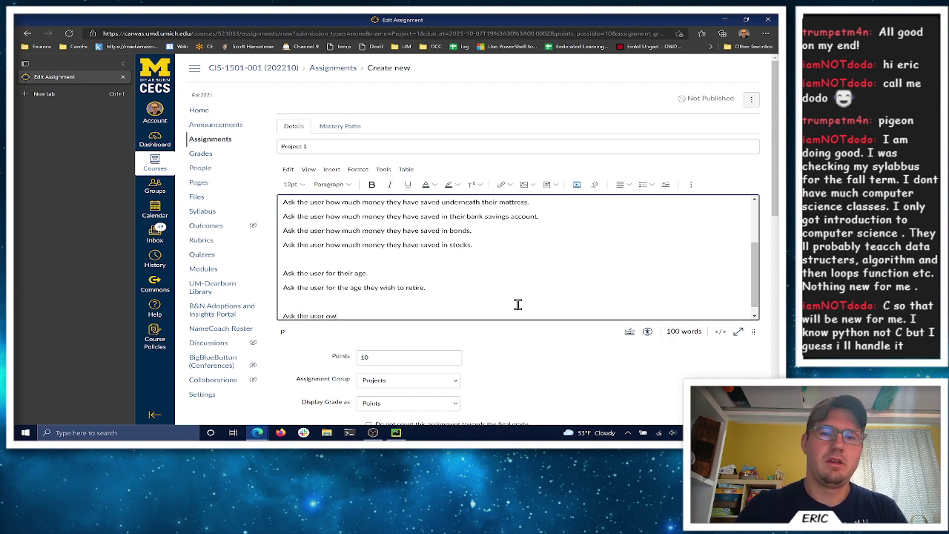
{"action": "type", "text": " much money"}
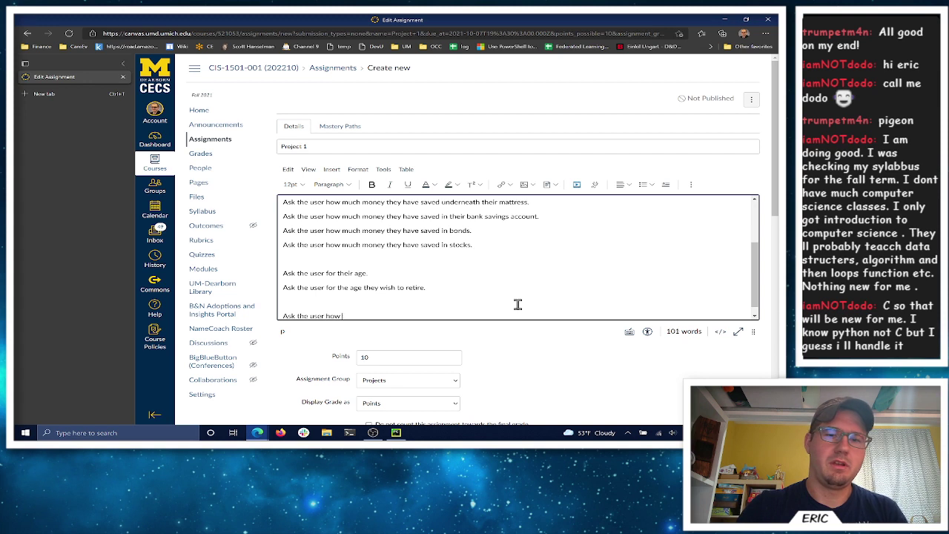
{"action": "type", "text": " they will"}
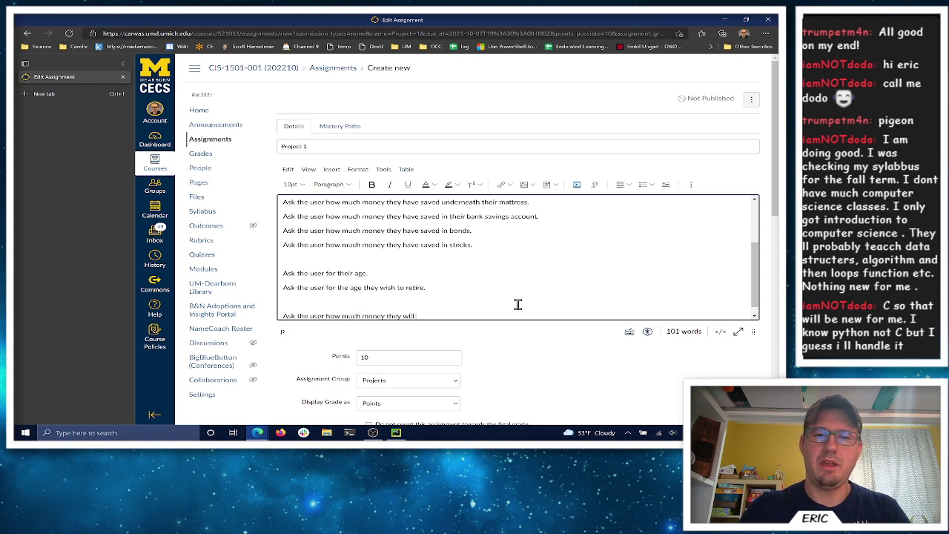
{"action": "type", "text": " add to each type"}
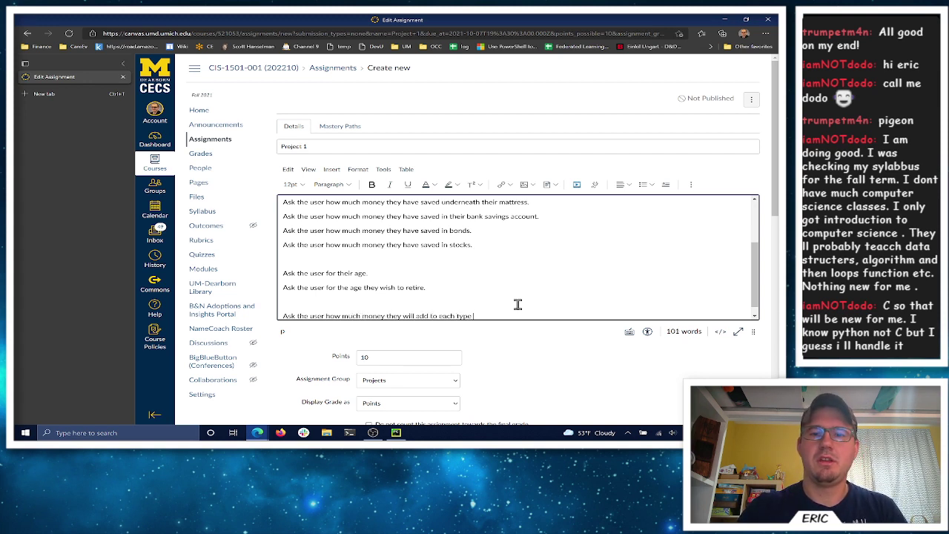
{"action": "type", "text": " of ret"}
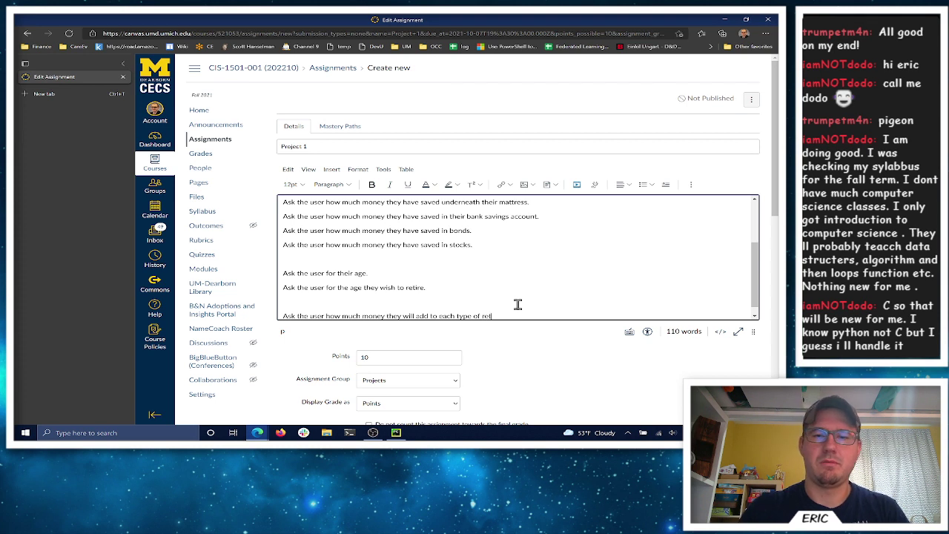
{"action": "type", "text": "irement savings each year."}
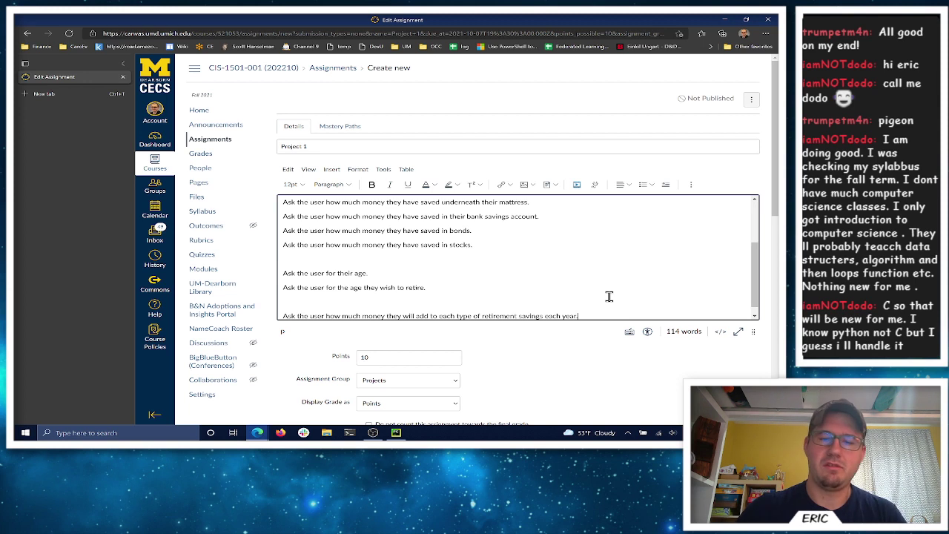
Append the savings types "( mattress, savings, bonds, stocks )" to the end of the yearly additions line
{"action": "type", "text": "( mattress, ban"}
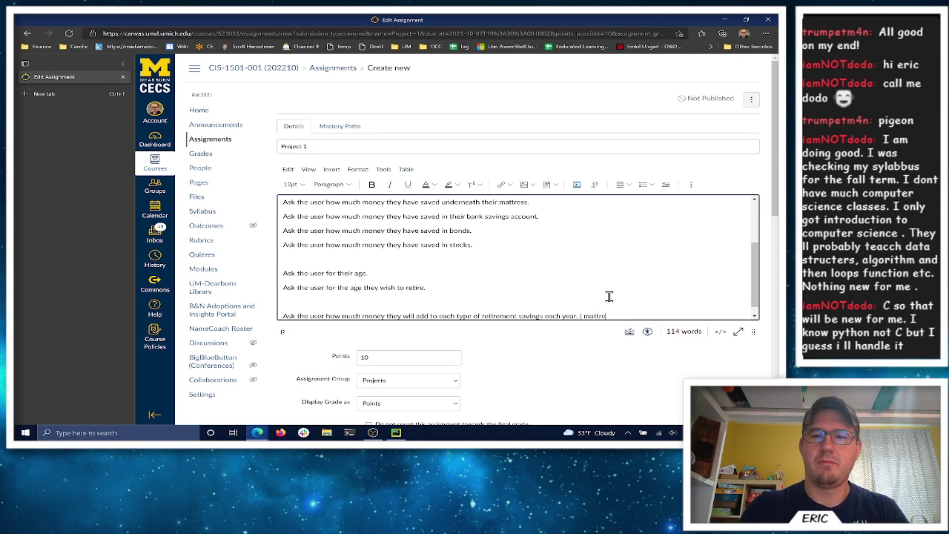
{"action": "key", "text": "BackSpace"}
{"action": "key", "text": "BackSpace"}
{"action": "key", "text": "BackSpace"}
{"action": "type", "text": "savcing"}
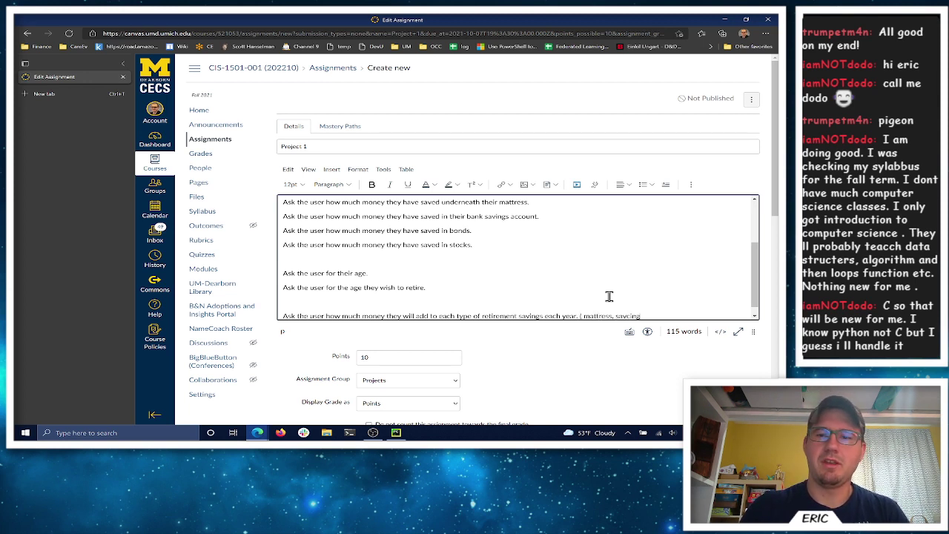
{"action": "key", "text": "BackSpace"}
{"action": "key", "text": "BackSpace"}
{"action": "key", "text": "BackSpace"}
{"action": "key", "text": "BackSpace"}
{"action": "type", "text": "ings, bo"}
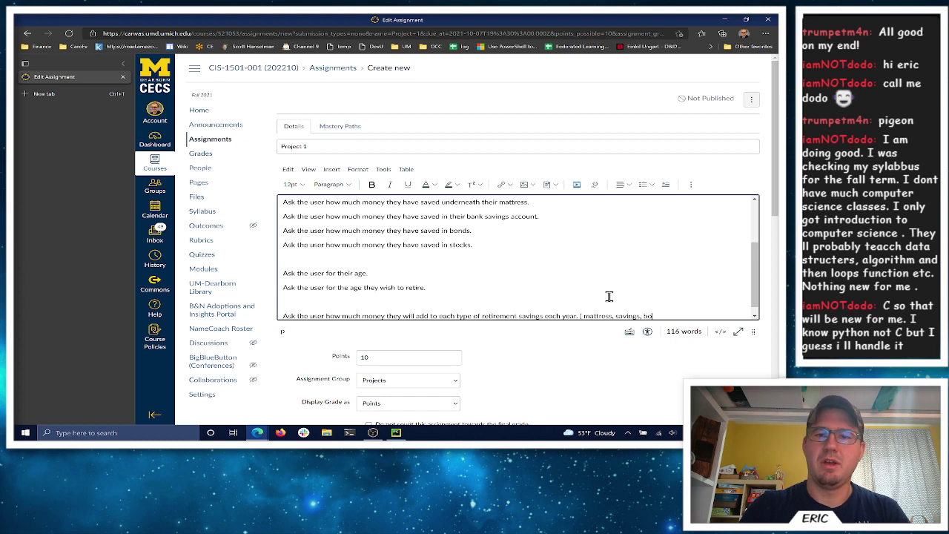
{"action": "type", "text": "nds, stocks "}
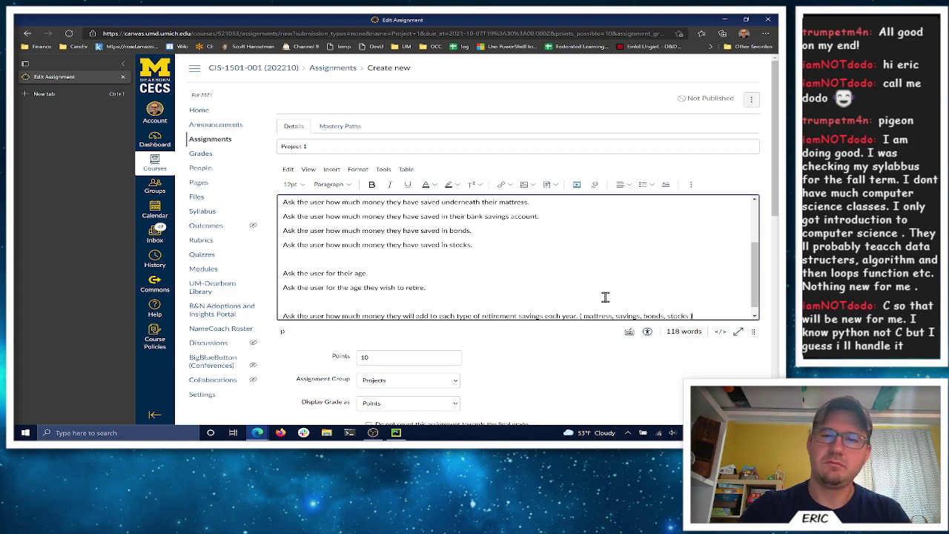
{"action": "type", "text": ")"}
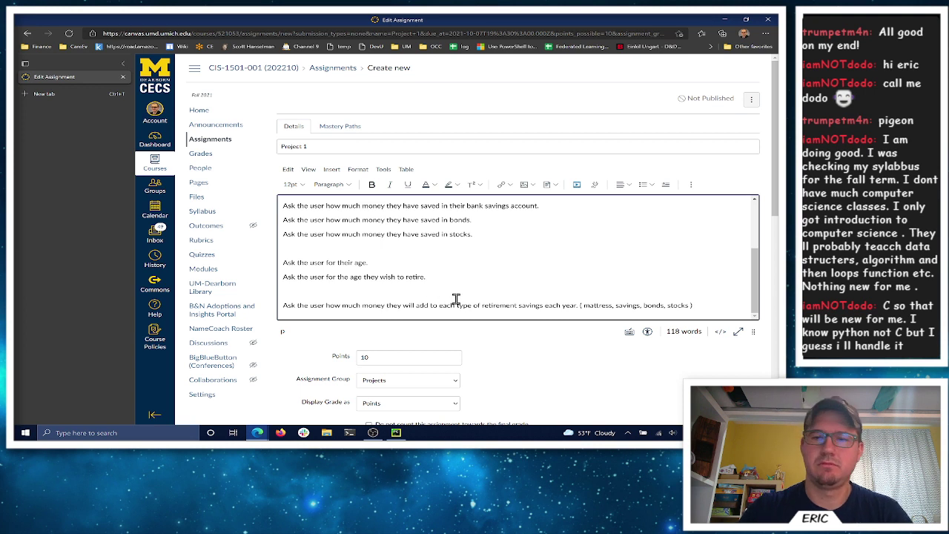
Leave a blank line and add "Calculate the future value of their savings in the year they retire."
{"action": "key", "text": "Return"}
{"action": "key", "text": "Return"}
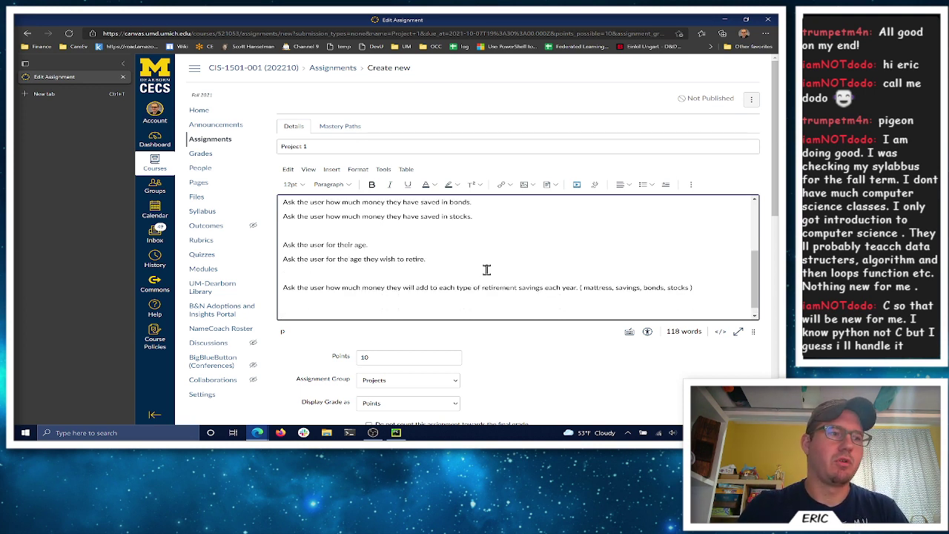
{"action": "type", "text": "Calculate"}
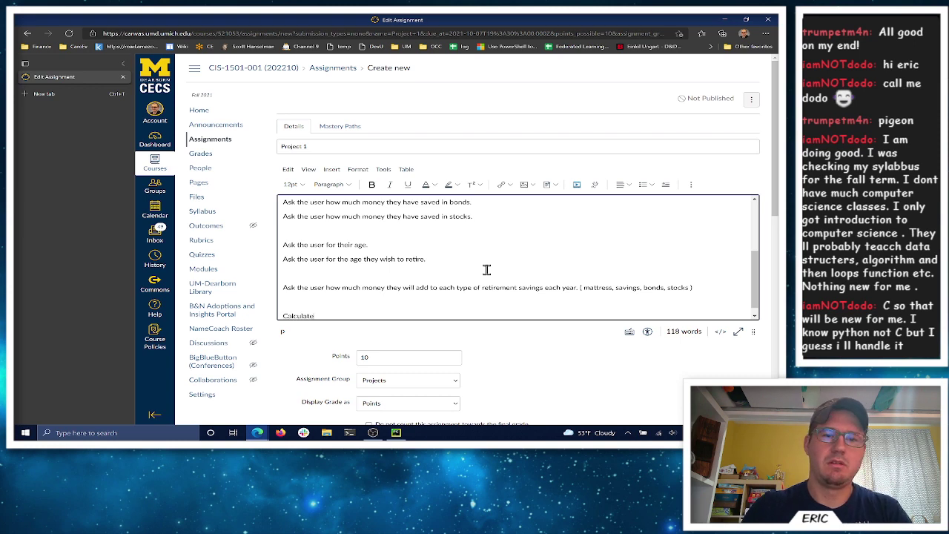
{"action": "type", "text": " the future val"}
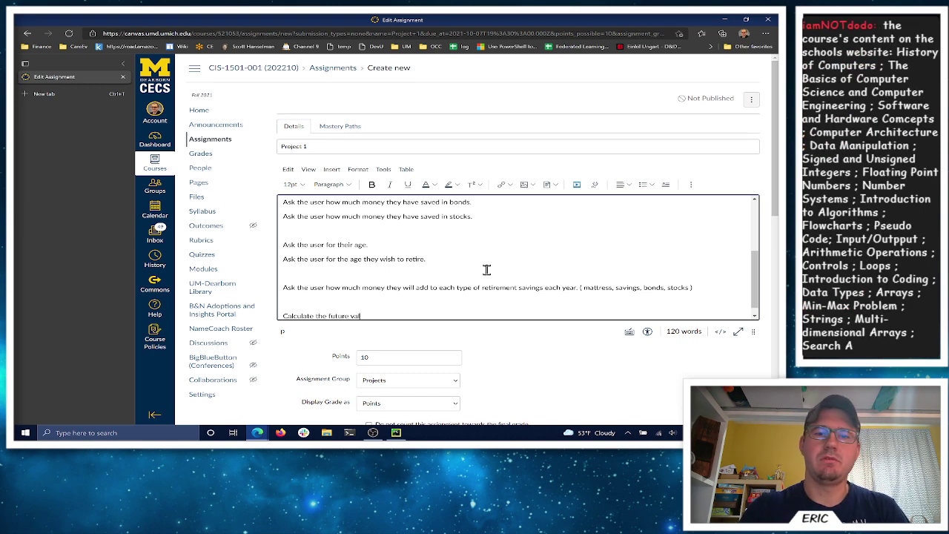
{"action": "type", "text": "ue of their savings"}
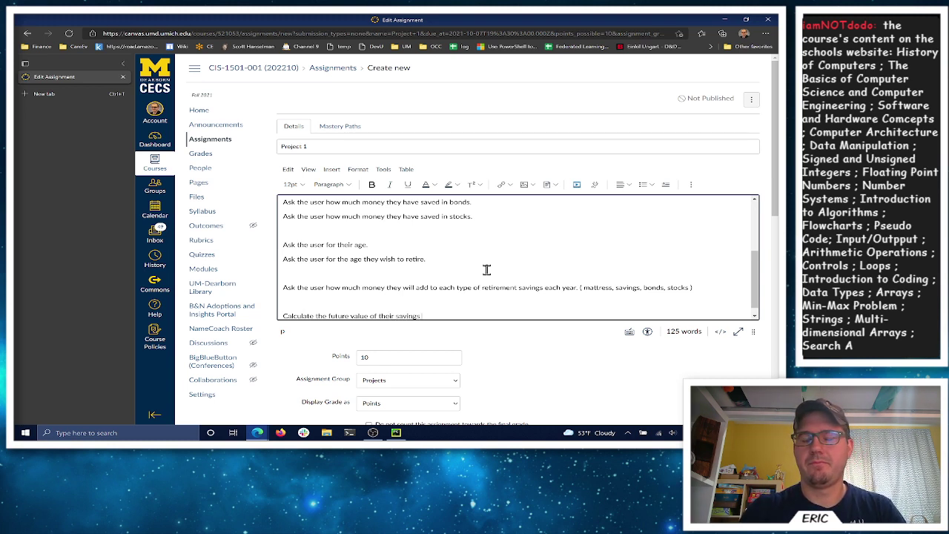
{"action": "type", "text": " in the year they"}
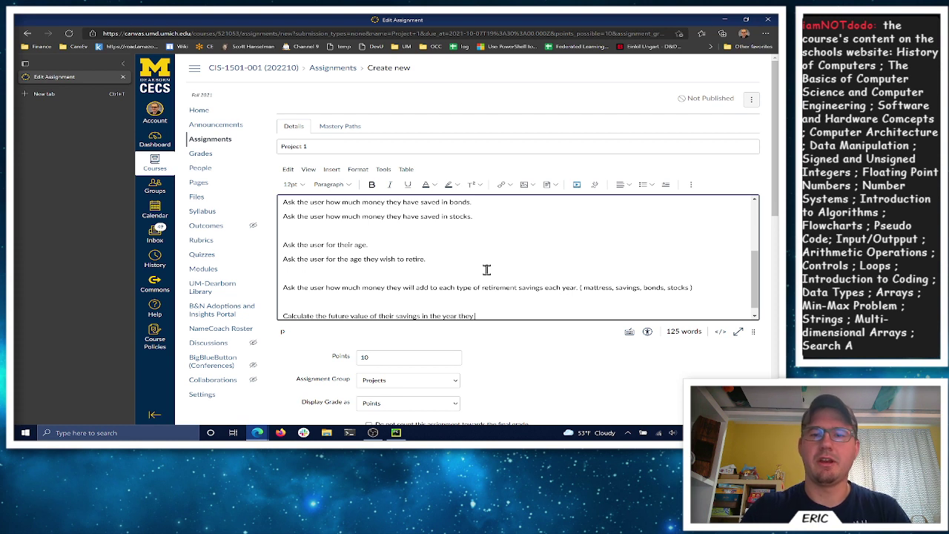
{"action": "type", "text": " retire."}
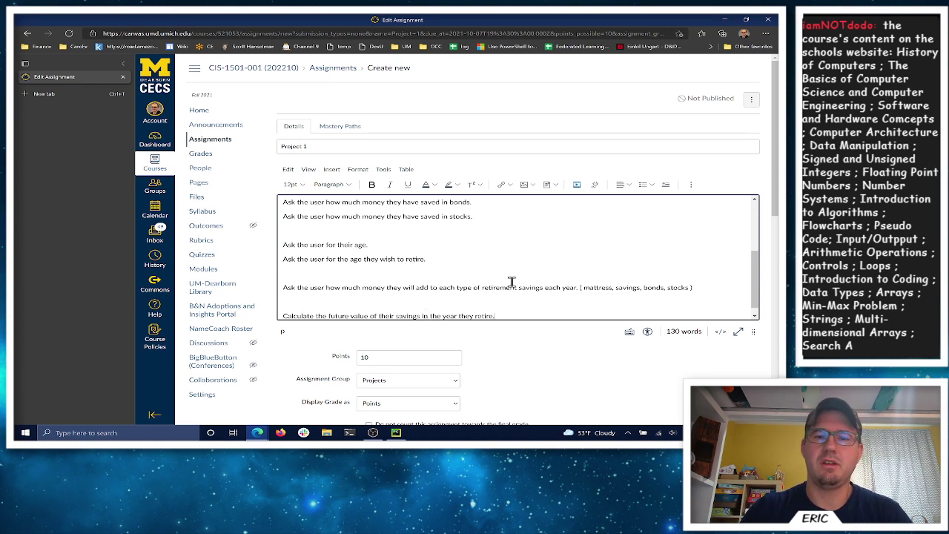
Add the line "Money in a bank savings account increases by 1% each year" below the future value line
{"action": "key", "text": "Return"}
{"action": "type", "text": "B"}
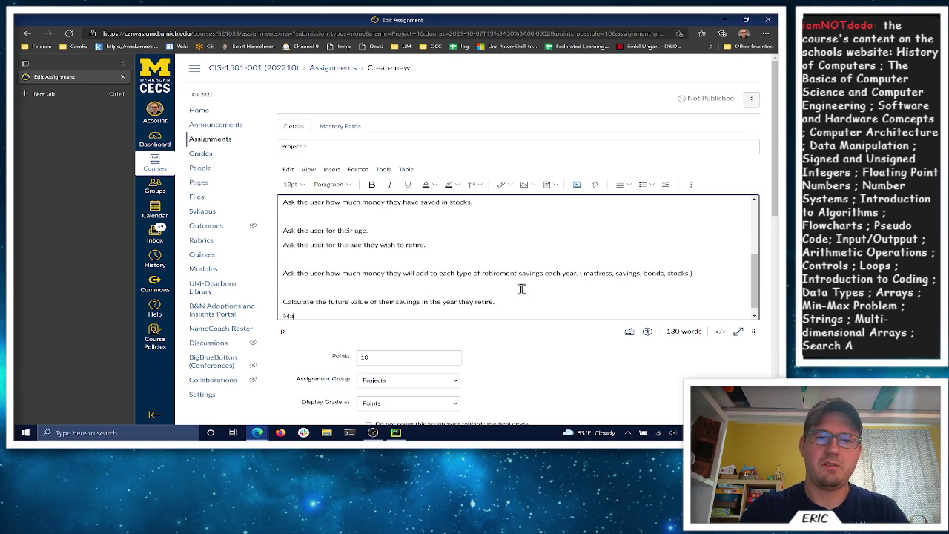
{"action": "key", "text": "BackSpace"}
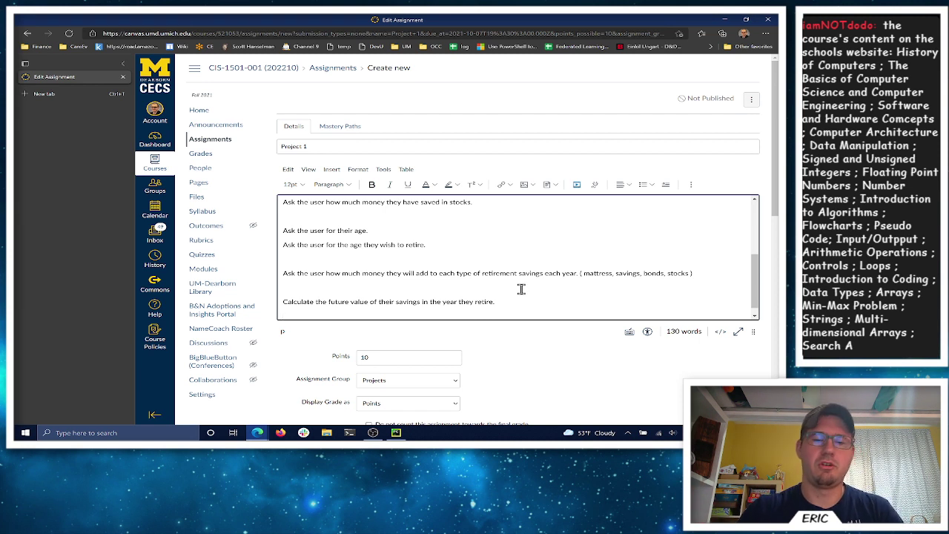
{"action": "type", "text": "Money i"}
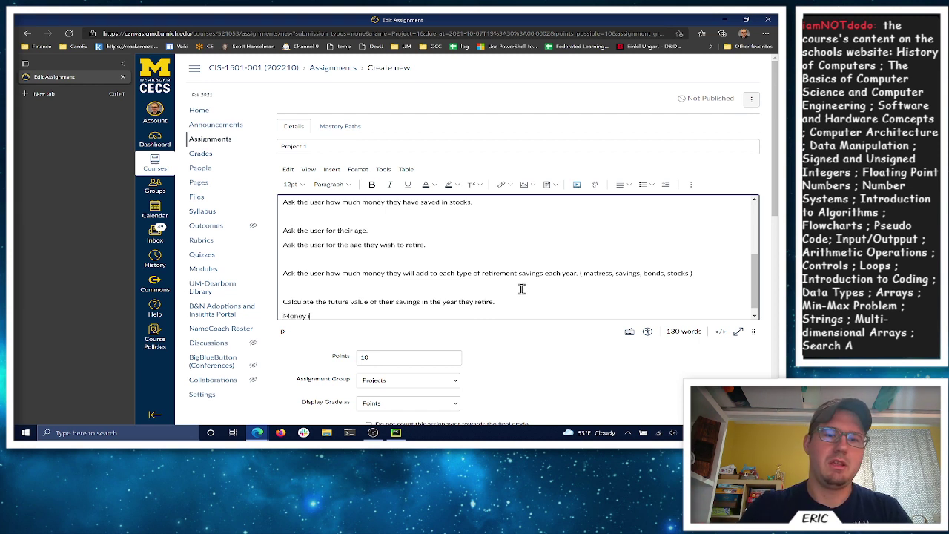
{"action": "type", "text": "n a bank savings a"}
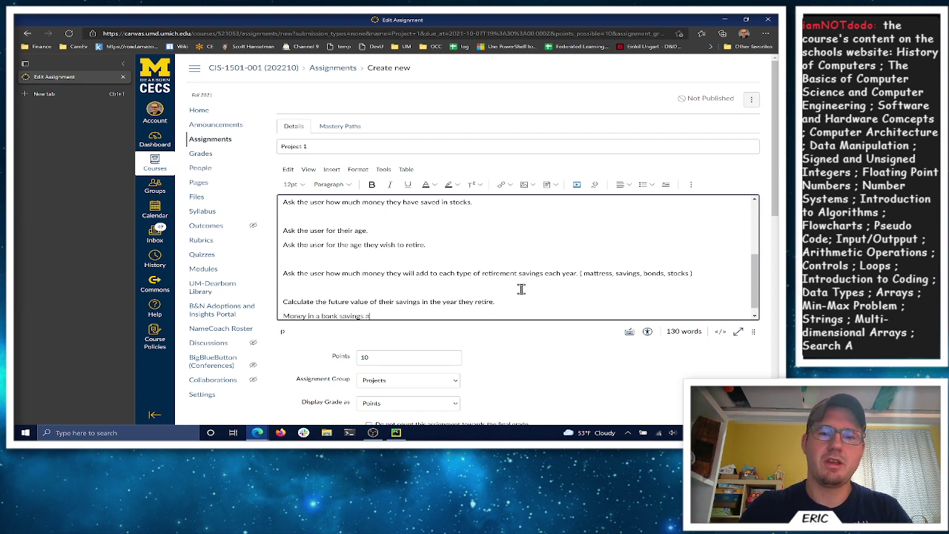
{"action": "type", "text": "ccount increase"}
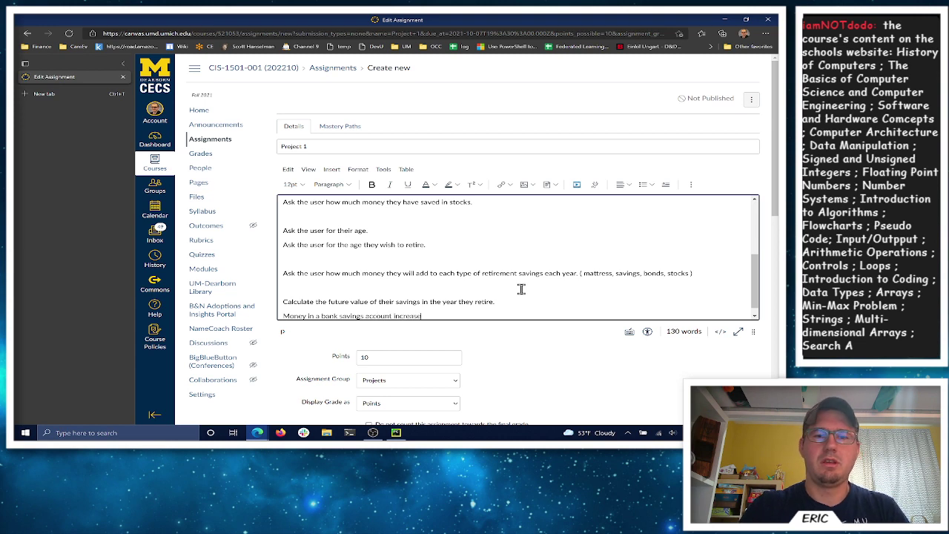
{"action": "type", "text": "s by 2% each"}
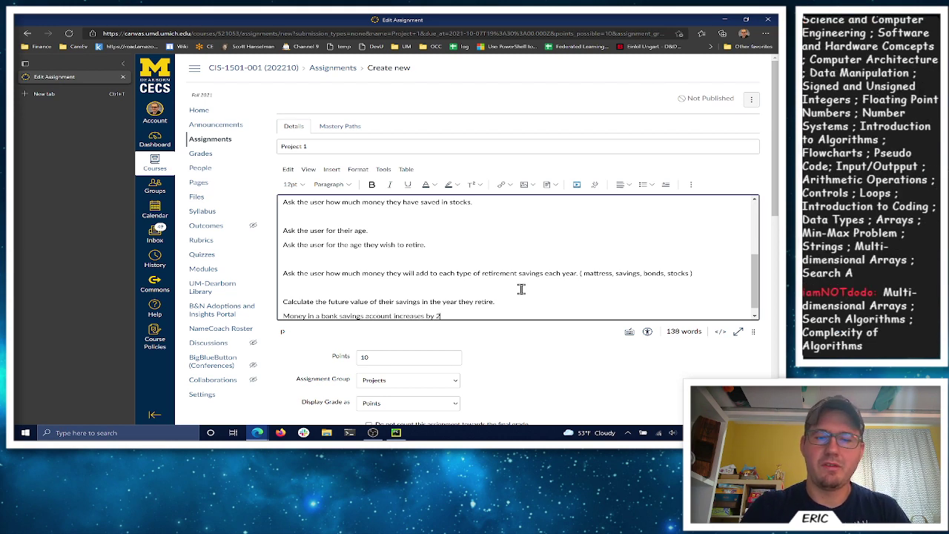
{"action": "type", "text": "r"}
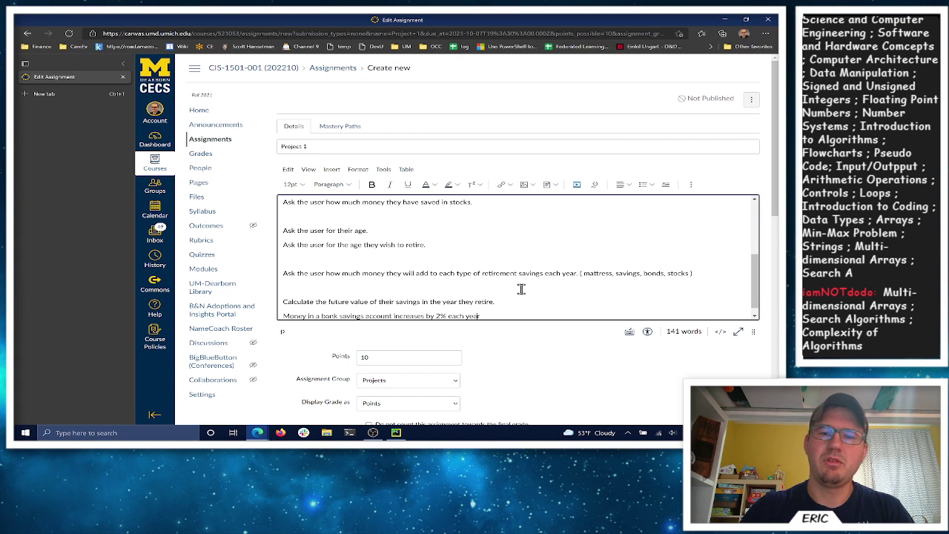
{"action": "key", "text": "BackSpace"}
{"action": "type", "text": "1"}
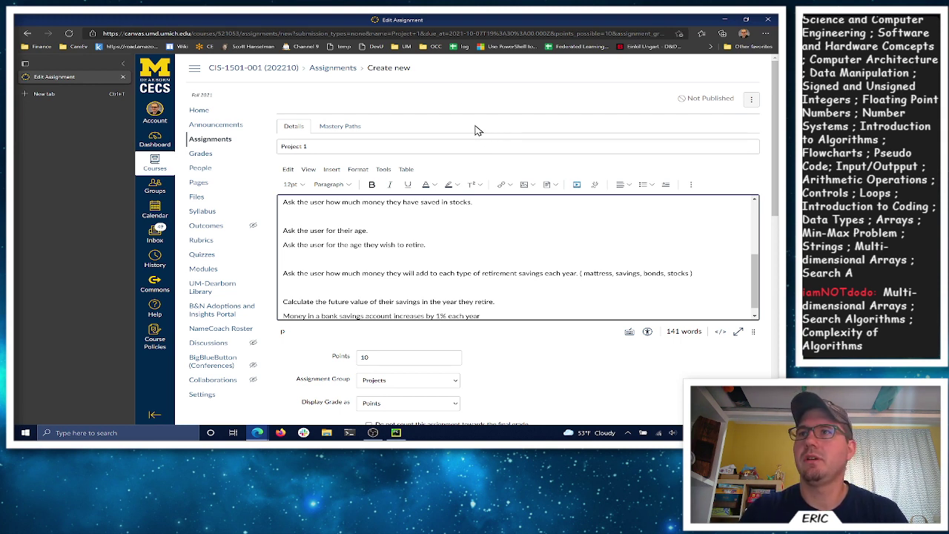
Begin a line with "Money in bonds increases" below the bank savings account growth line
{"action": "left_click", "coordinate": [503, 312]}
{"action": "key", "text": "Return"}
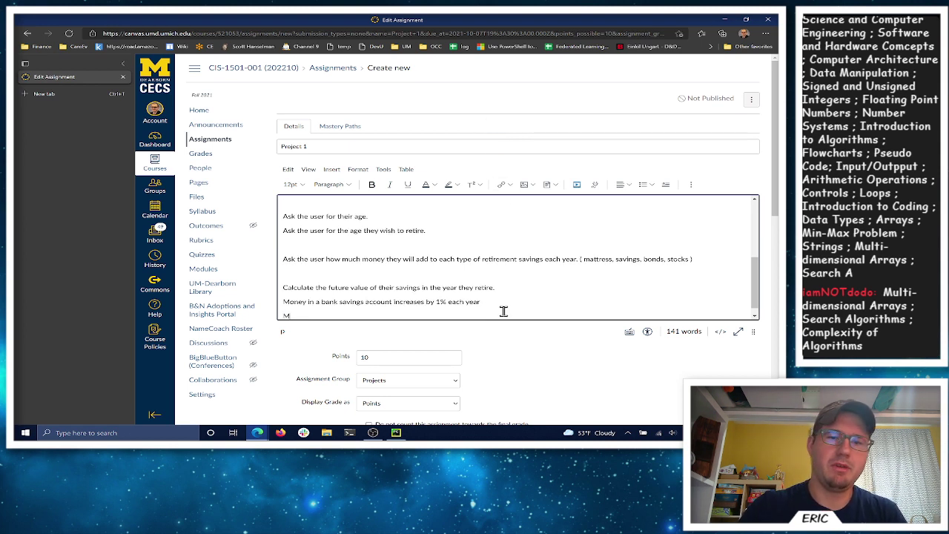
{"action": "type", "text": "Money in bonds incre"}
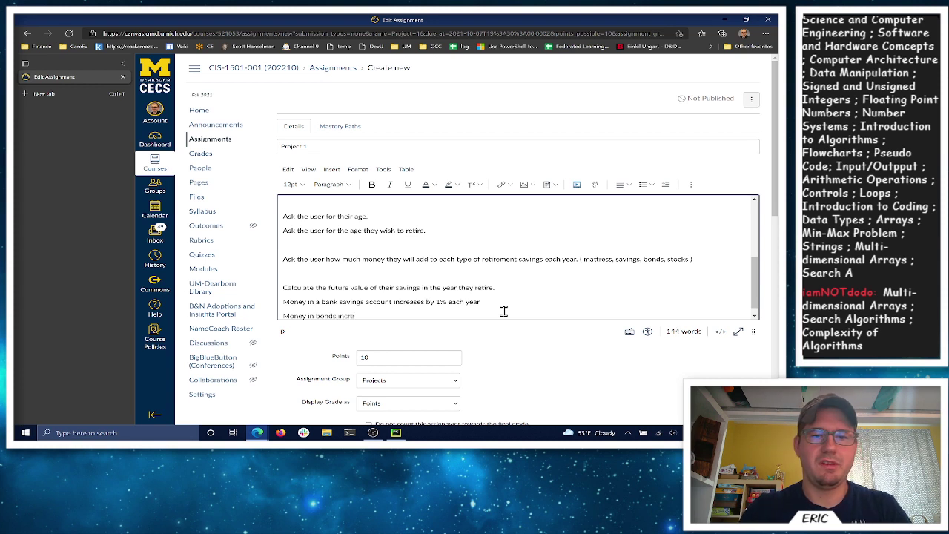
{"action": "type", "text": "ases b"}
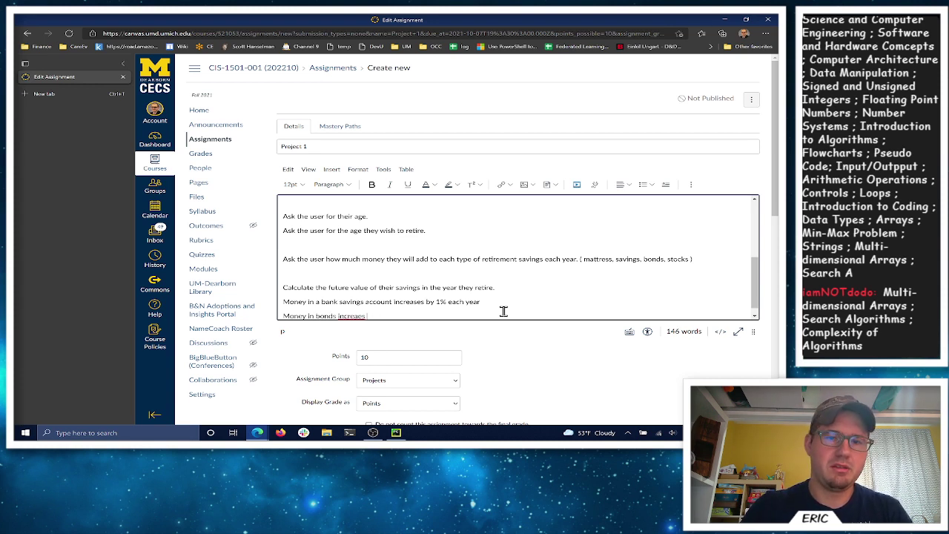
{"action": "key", "text": "BackSpace"}
Search the web for "10 year t note yield" in a separate browser tab
{"action": "key", "text": "ctrl+t"}
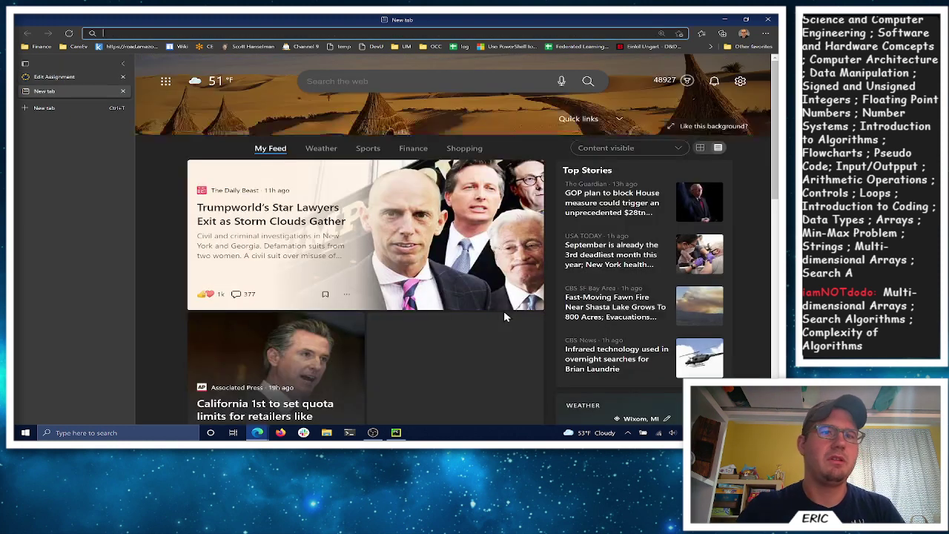
{"action": "type", "text": "10"}
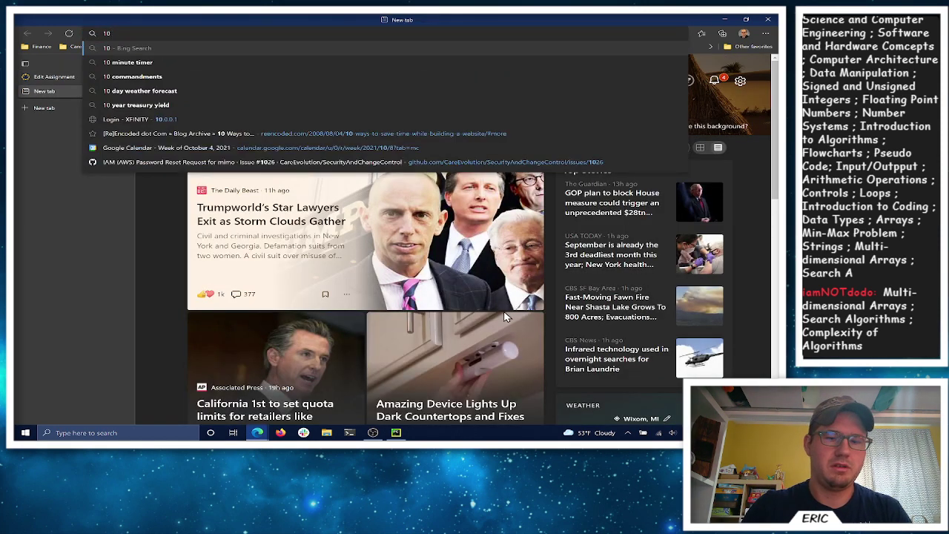
{"action": "type", "text": " year t note yeild"}
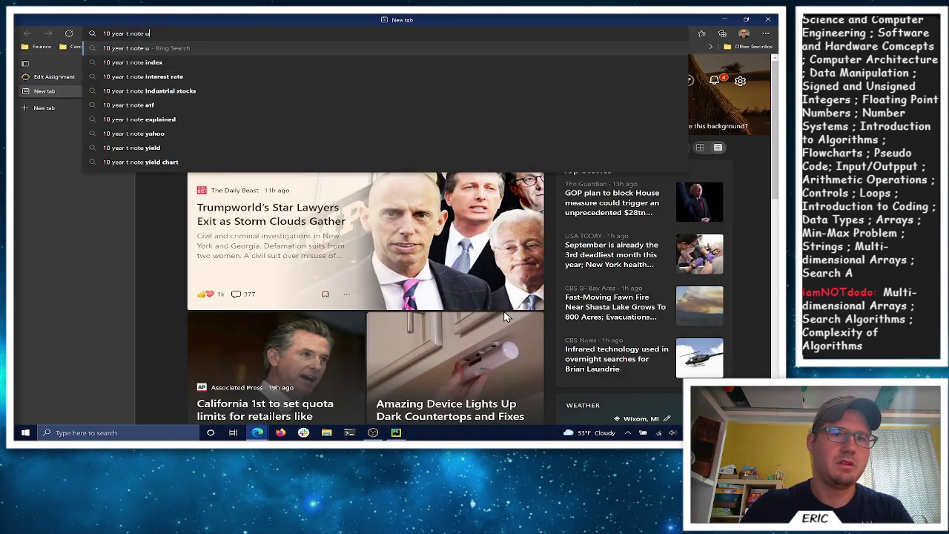
{"action": "key", "text": "BackSpace"}
{"action": "key", "text": "BackSpace"}
{"action": "key", "text": "BackSpace"}
{"action": "key", "text": "BackSpace"}
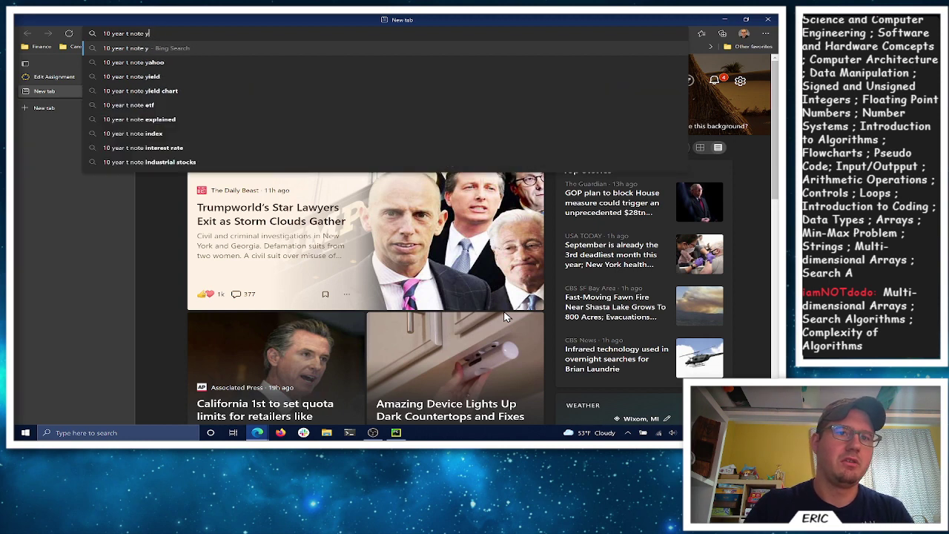
{"action": "type", "text": "ield"}
{"action": "key", "text": "Return"}
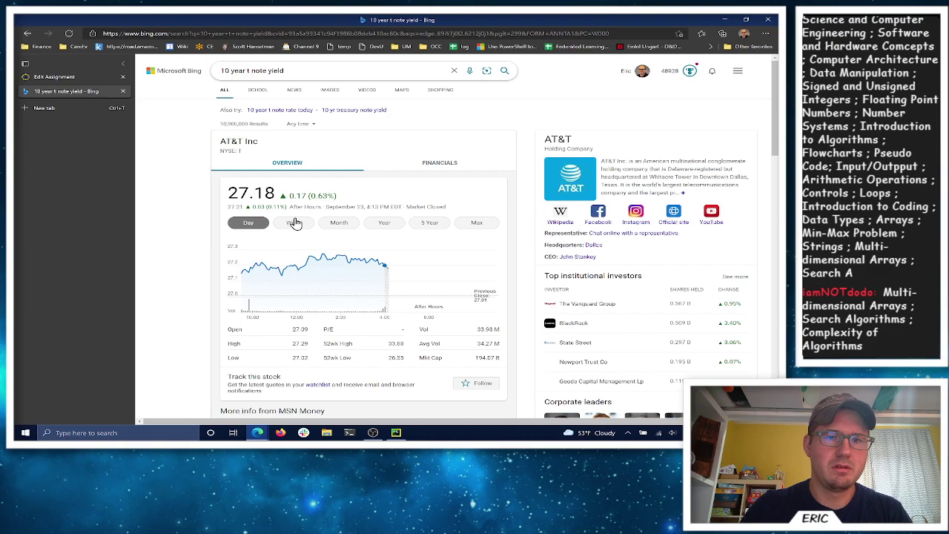
Look through the search results for the current 10 year Treasury note yield
{"action": "scroll", "coordinate": [168, 236], "scroll_direction": "down", "scroll_amount": 10}
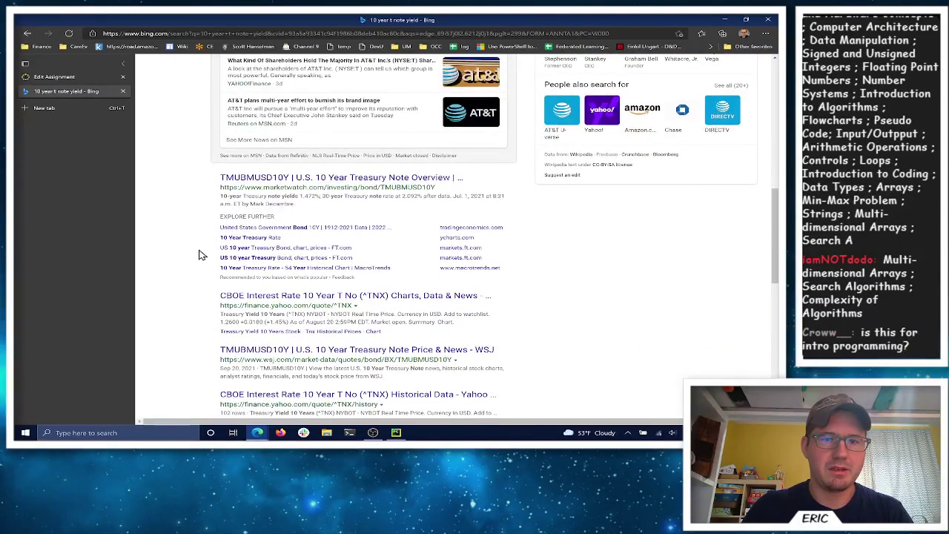
{"action": "scroll", "coordinate": [209, 256], "scroll_direction": "down", "scroll_amount": 1}
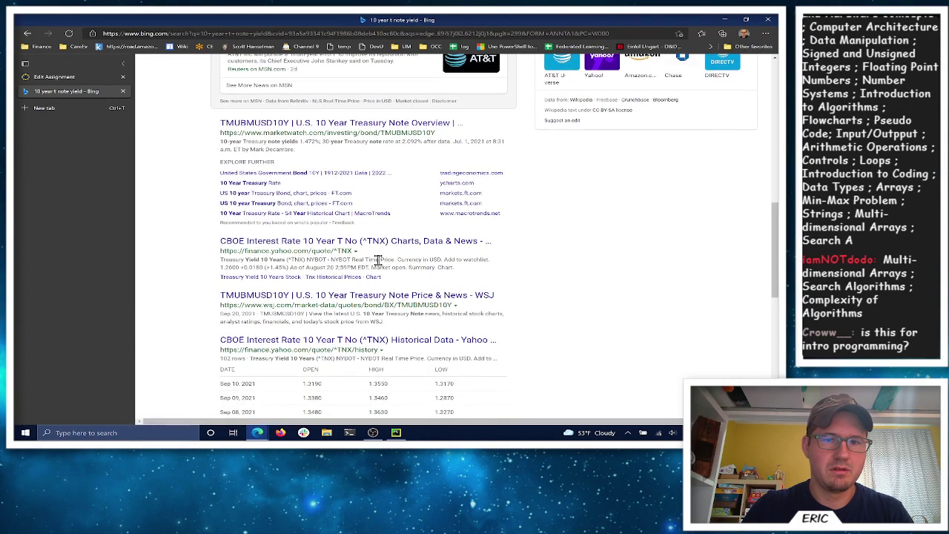
{"action": "scroll", "coordinate": [356, 282], "scroll_direction": "down", "scroll_amount": 2}
{"action": "scroll", "coordinate": [356, 276], "scroll_direction": "down", "scroll_amount": 2}
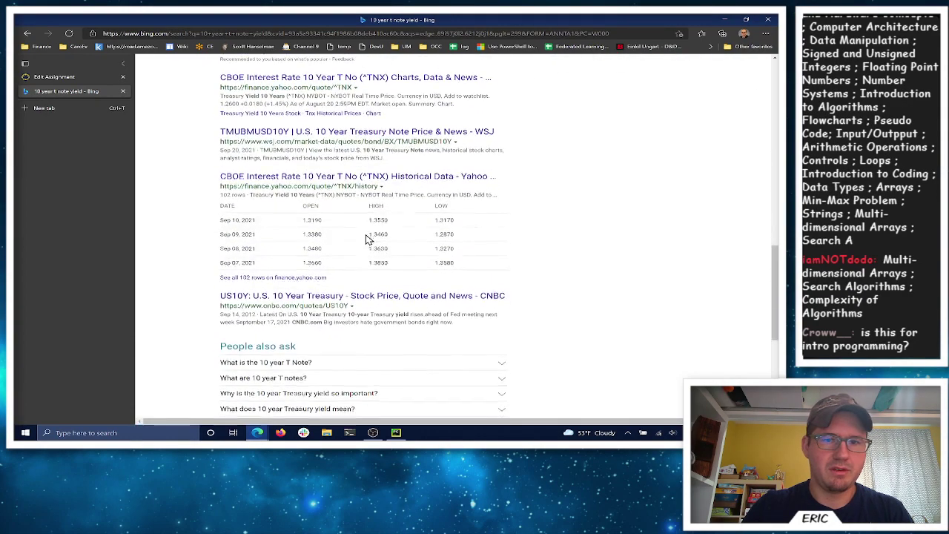
{"action": "scroll", "coordinate": [461, 226], "scroll_direction": "down", "scroll_amount": 4}
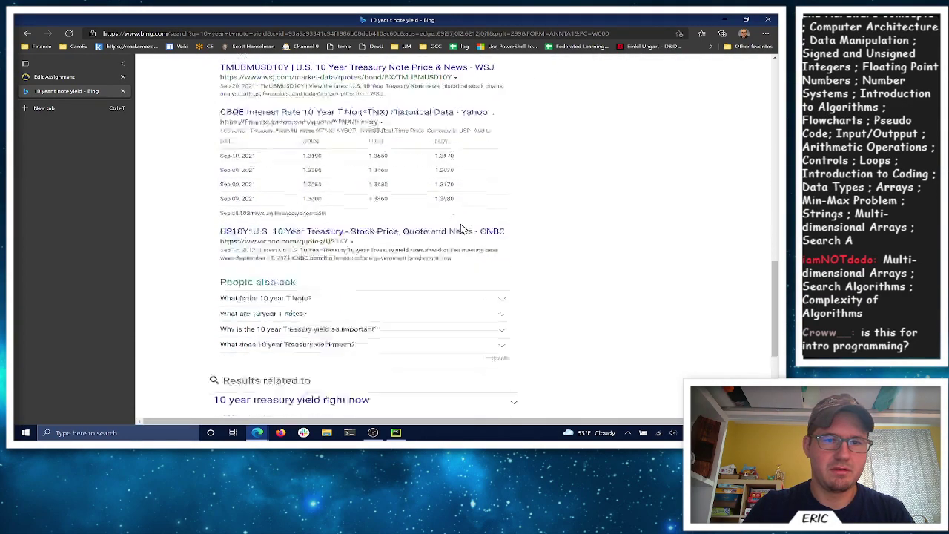
{"action": "scroll", "coordinate": [409, 204], "scroll_direction": "up", "scroll_amount": 4}
{"action": "scroll", "coordinate": [406, 205], "scroll_direction": "up", "scroll_amount": 10}
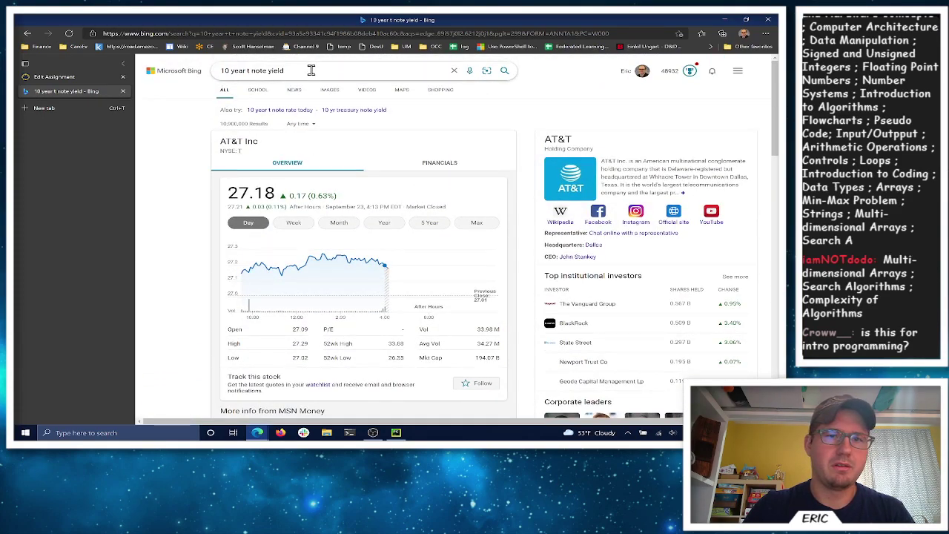
Change the web search to "10 year t note interest rate"
{"action": "double_click", "coordinate": [276, 71]}
{"action": "type", "text": "intere"}
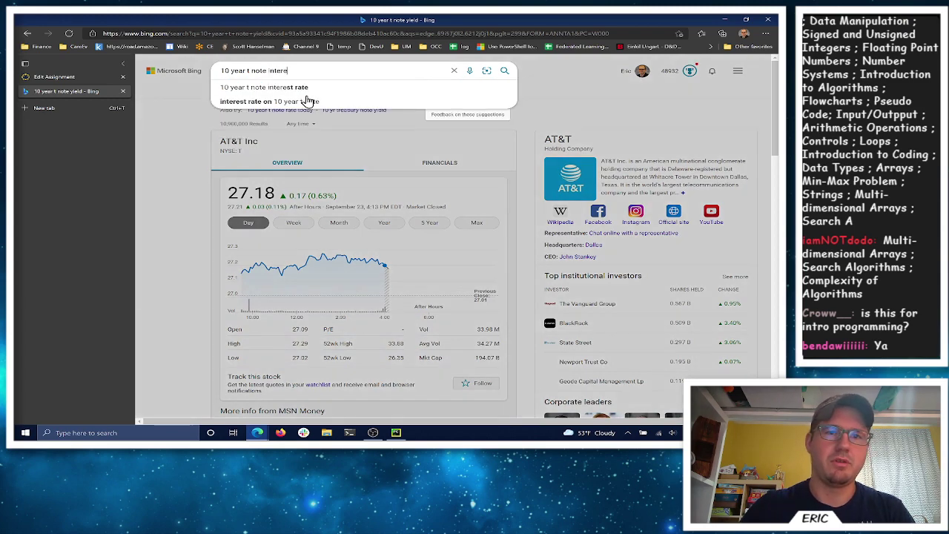
{"action": "key", "text": "Down"}
{"action": "key", "text": "Return"}
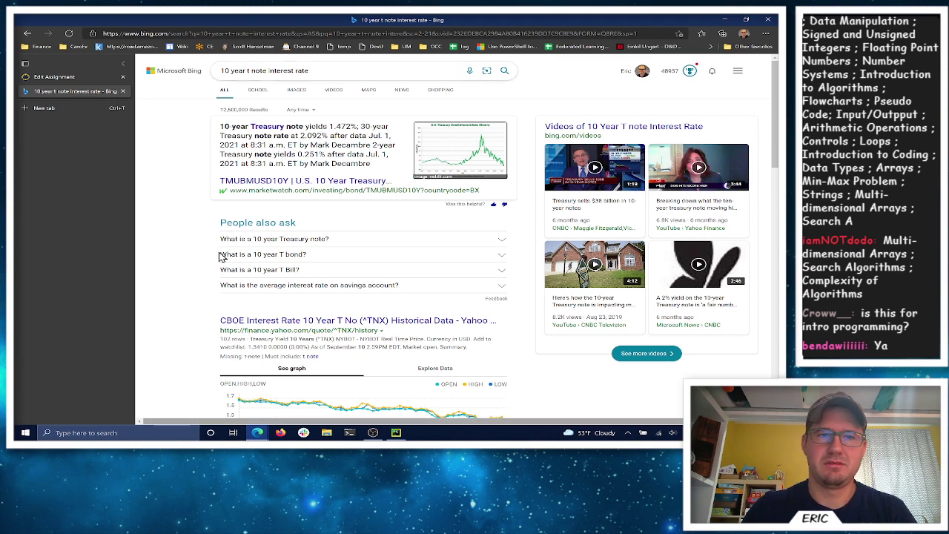
Back in the assignment instructions, complete the bonds line as "Money in bonds increases by 2%" and begin a line with "Money in 'stocks'"
{"action": "left_click", "coordinate": [75, 76]}
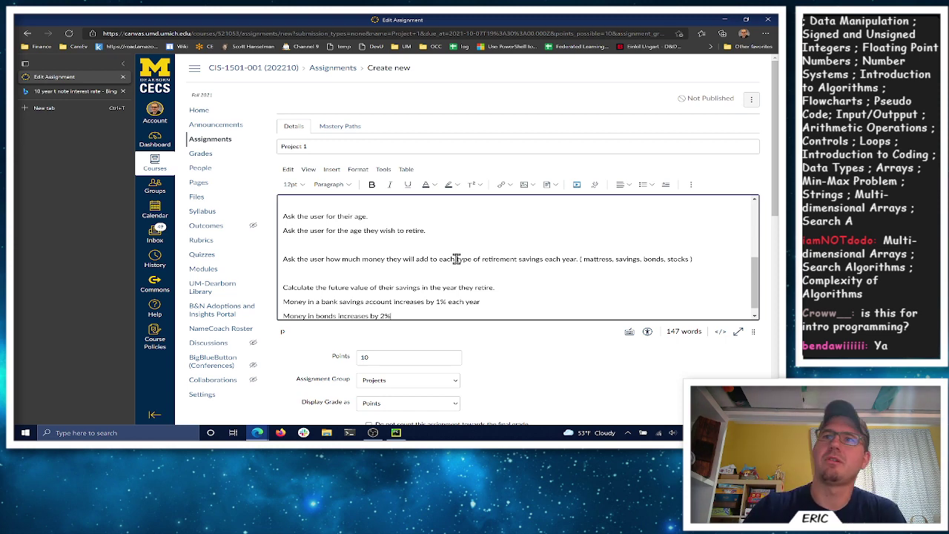
{"action": "scroll", "coordinate": [459, 255], "scroll_direction": "down", "scroll_amount": 1}
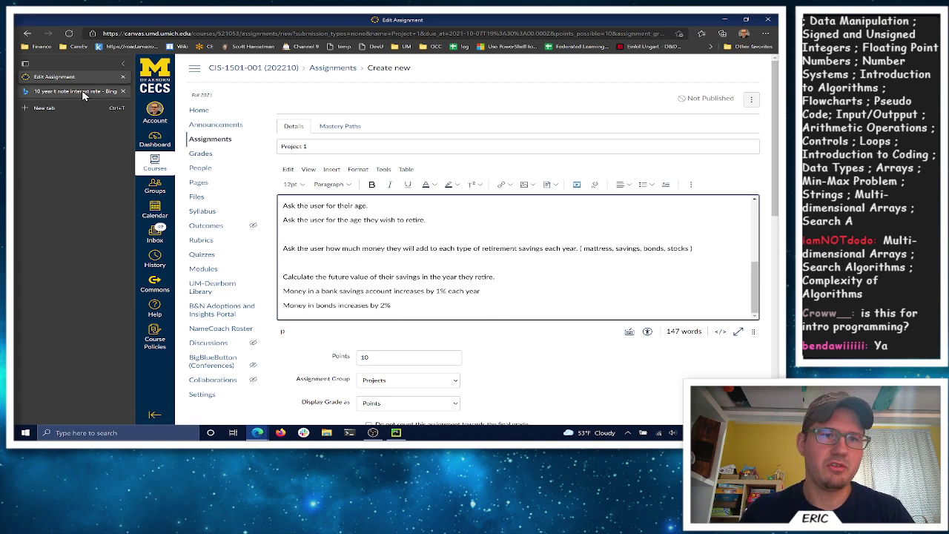
{"action": "key", "text": "Return"}
{"action": "type", "text": "Money"}
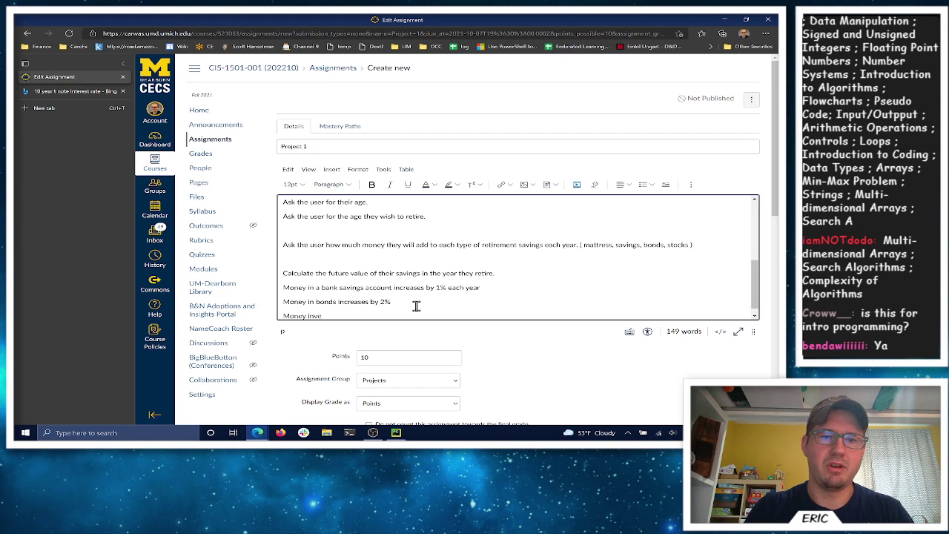
{"action": "type", "text": " in stocks"}
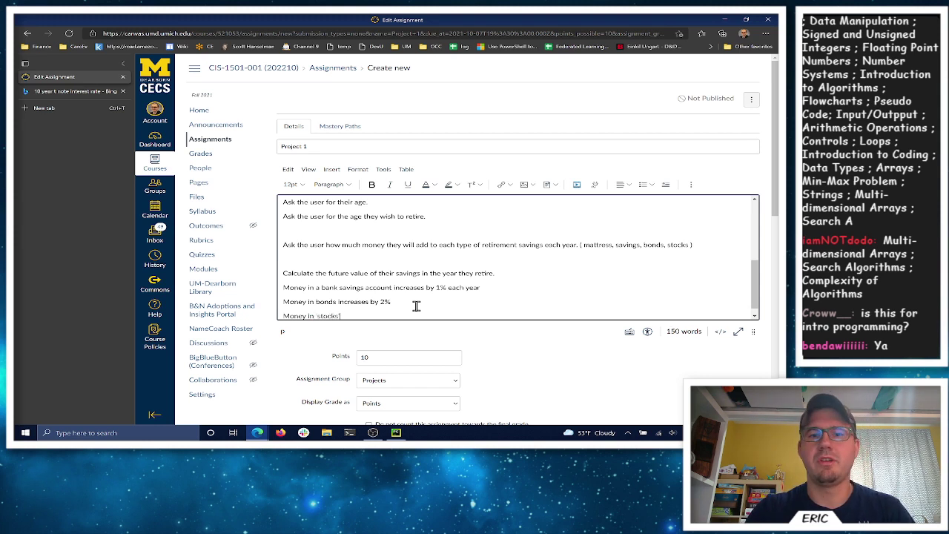
Search the web for "s&p 500 average return" in a separate browser tab
{"action": "key", "text": "ctrl+t"}
{"action": "type", "text": "s&p"}
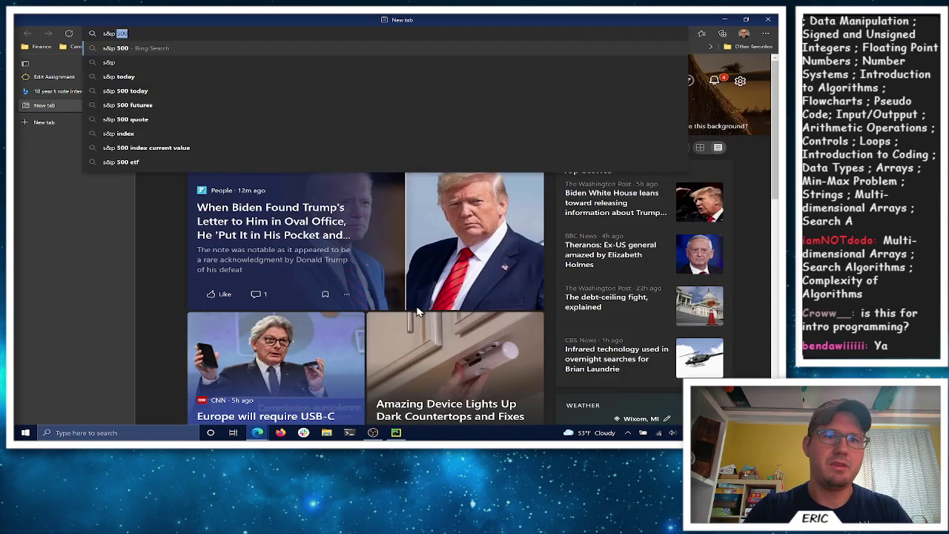
{"action": "type", "text": " 500 average return"}
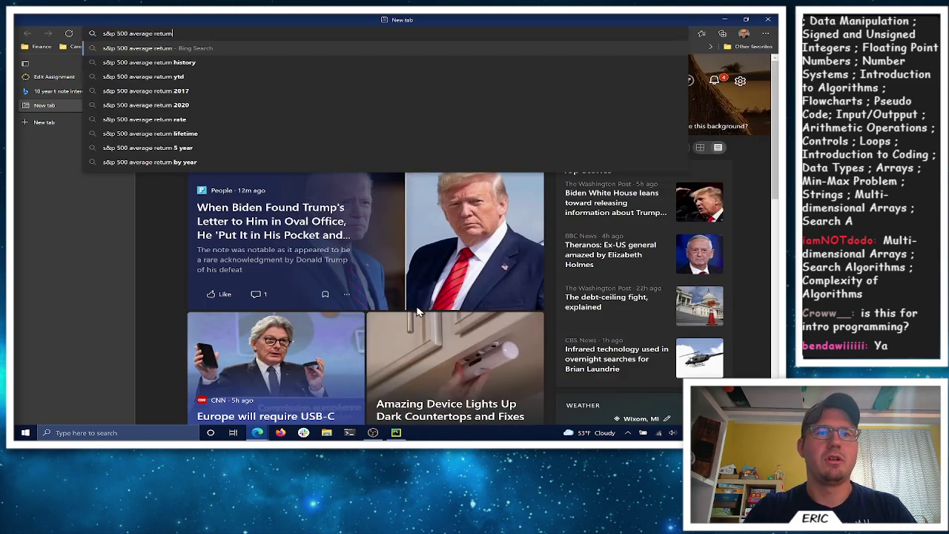
{"action": "key", "text": "Return"}
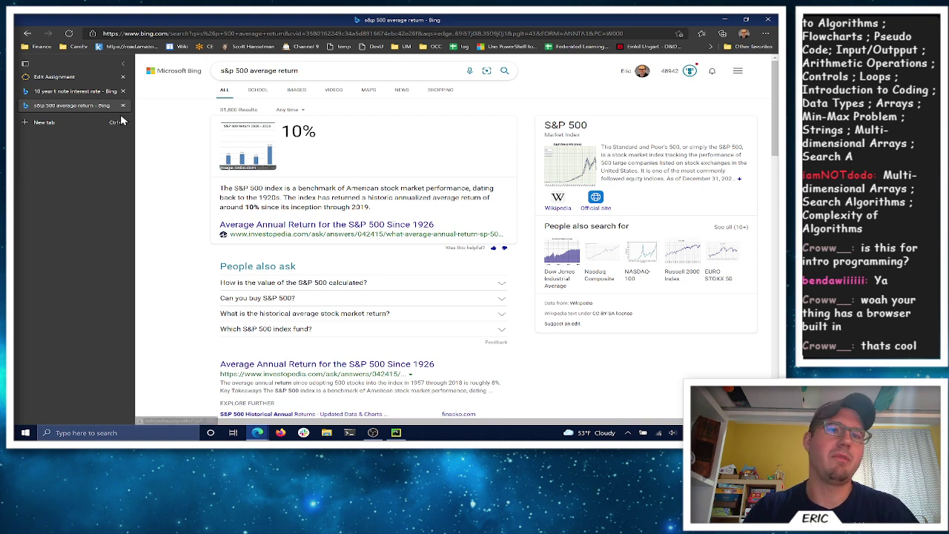
In the assignment instructions, finish the stocks line with "increases by 10% each year" and append "each year" to the bonds line
{"action": "left_click", "coordinate": [85, 78]}
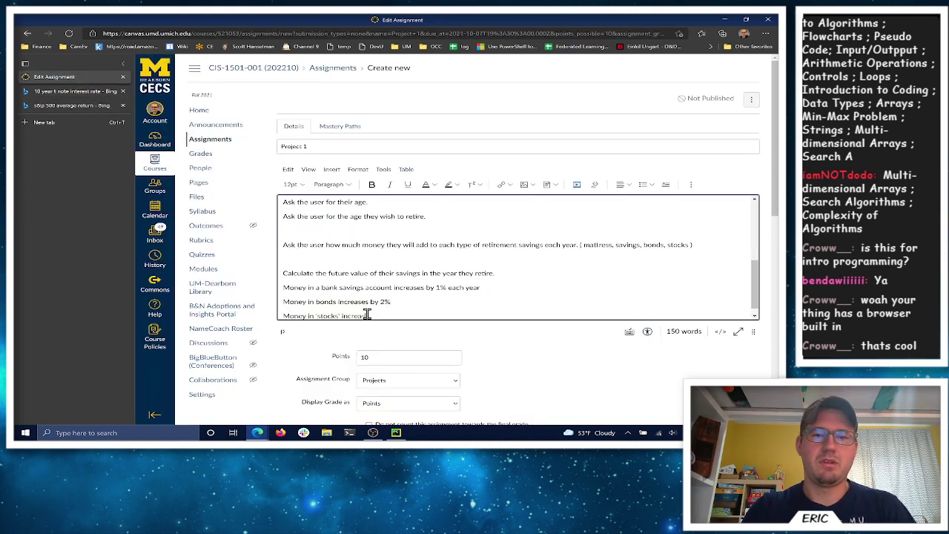
{"action": "type", "text": "y 10% "}
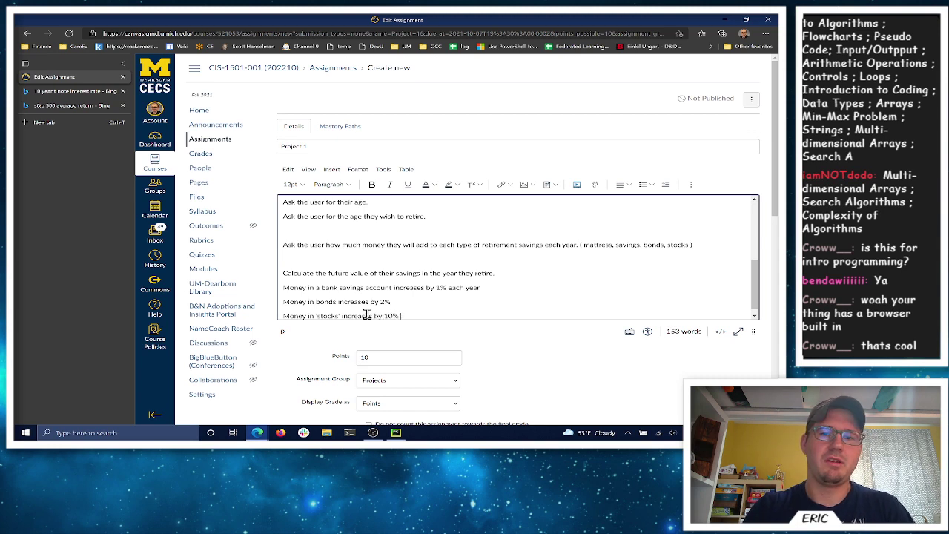
{"action": "type", "text": "each"}
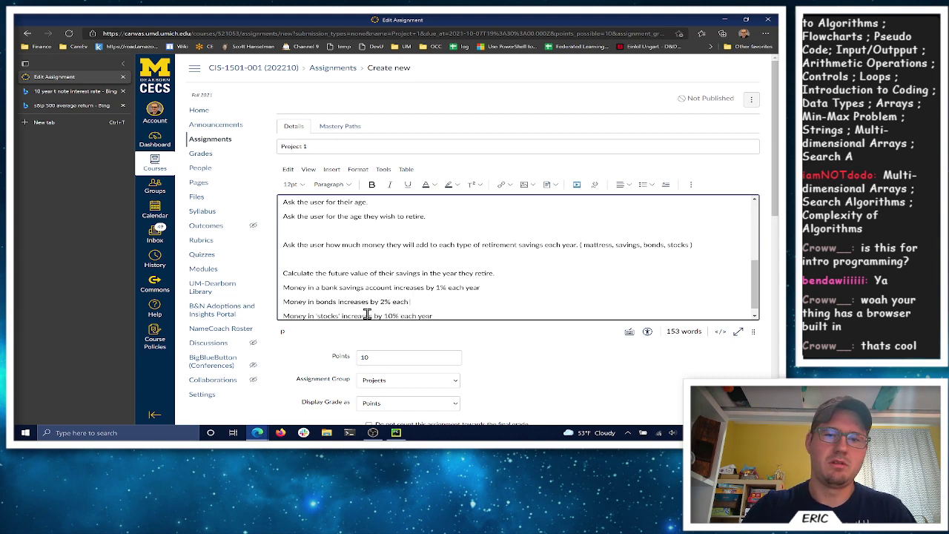
{"action": "type", "text": " year"}
{"action": "scroll", "coordinate": [308, 248], "scroll_direction": "down", "scroll_amount": 1}
Add two empty lines after the stocks growth line
{"action": "left_click", "coordinate": [487, 307]}
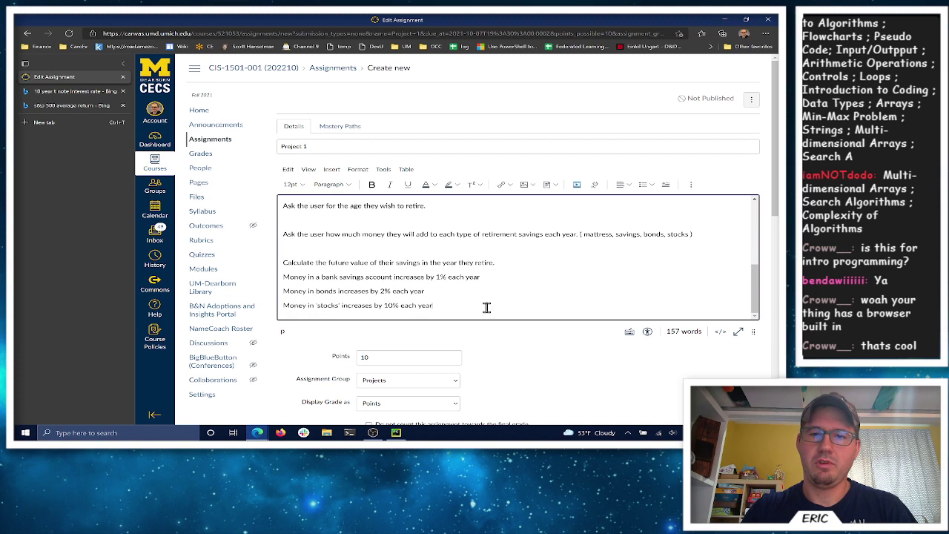
{"action": "key", "text": "Return"}
{"action": "key", "text": "Return"}
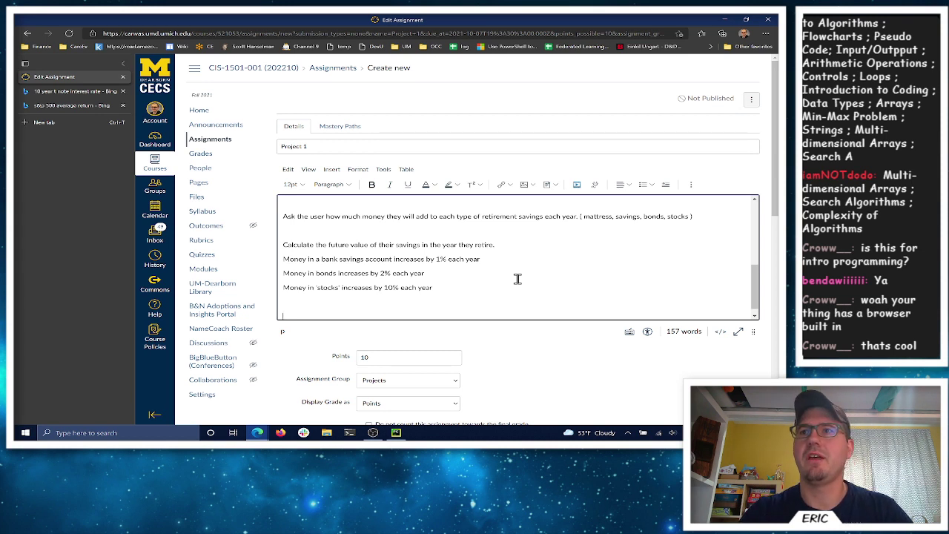
Review the search results for the 10 year t note interest rate and the S&P 500 average return
{"action": "left_click", "coordinate": [81, 105]}
{"action": "left_click", "coordinate": [85, 91]}
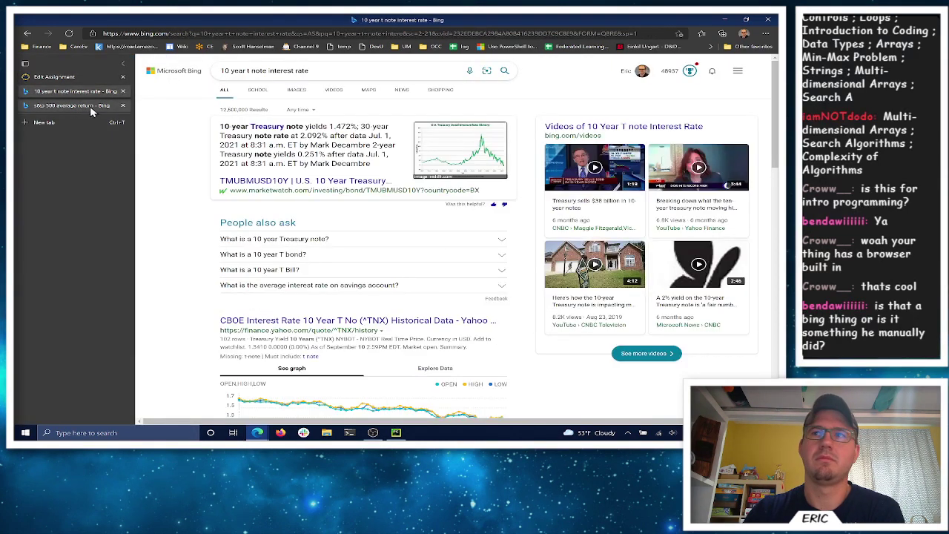
{"action": "left_click", "coordinate": [91, 109]}
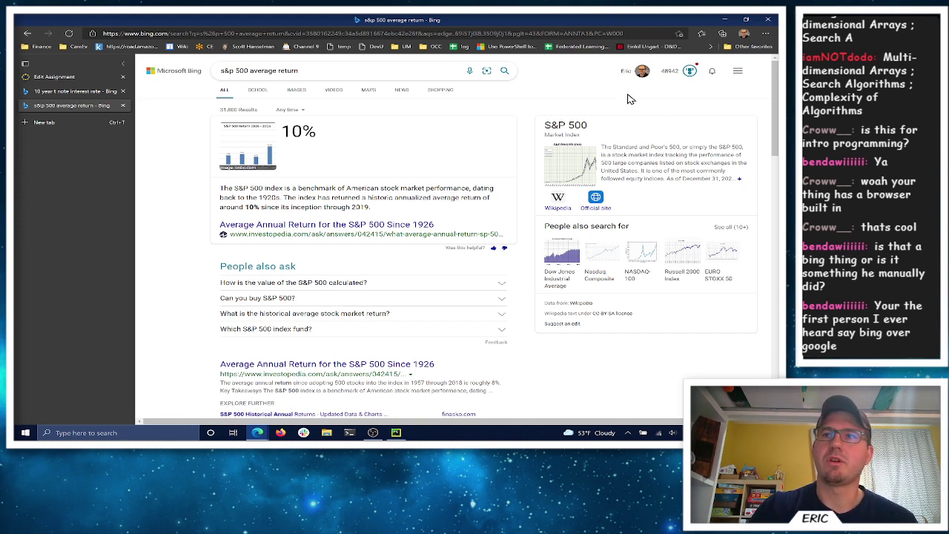
In the assignment's savings calculation sentence, replace the word "future" with "total"
{"action": "left_click", "coordinate": [81, 78]}
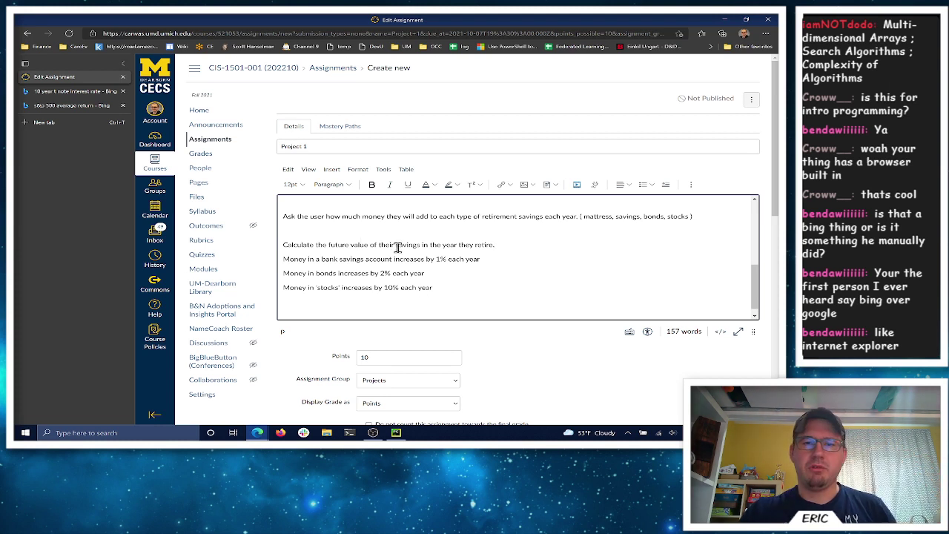
{"action": "double_click", "coordinate": [340, 245]}
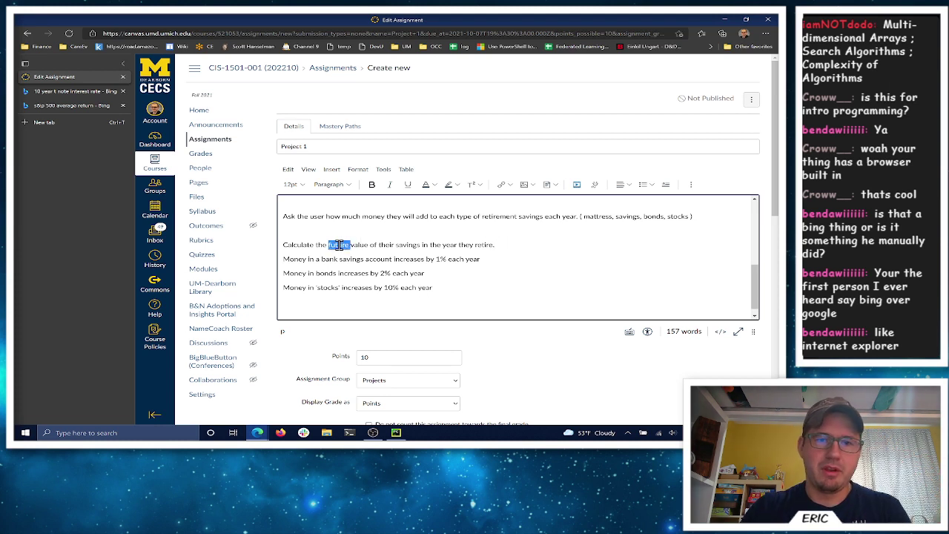
{"action": "type", "text": "total"}
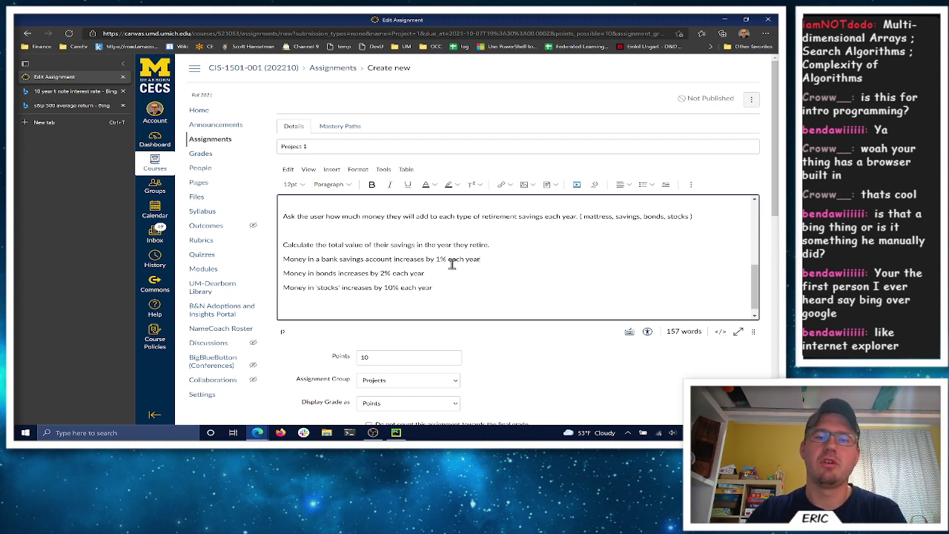
{"action": "left_click_drag", "start_coordinate": [480, 261], "coordinate": [266, 264]}
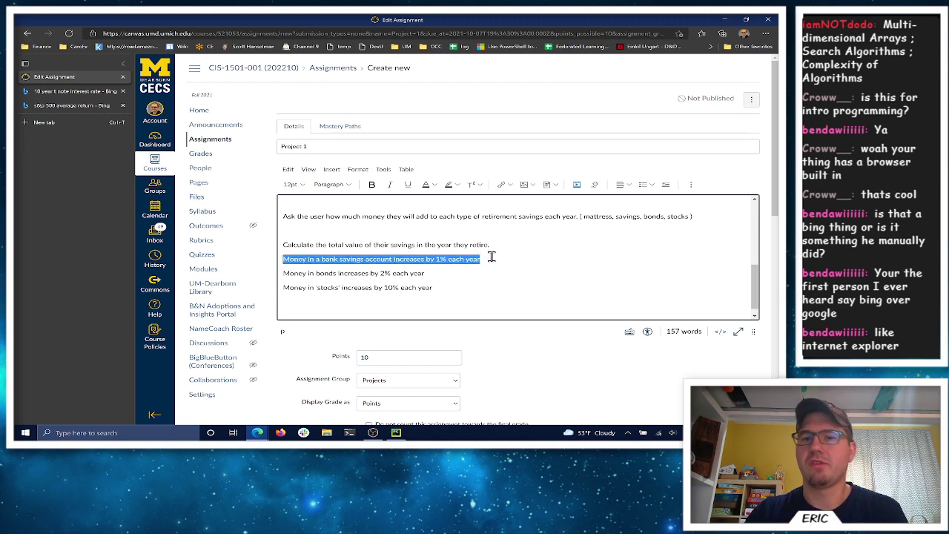
{"action": "left_click", "coordinate": [482, 258]}
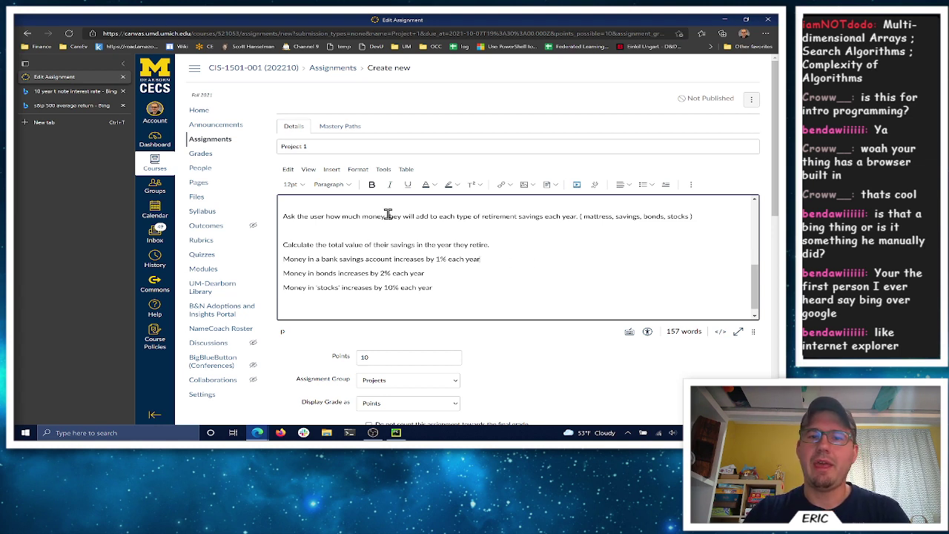
{"action": "left_click_drag", "start_coordinate": [388, 216], "coordinate": [510, 216]}
{"action": "left_click", "coordinate": [520, 260]}
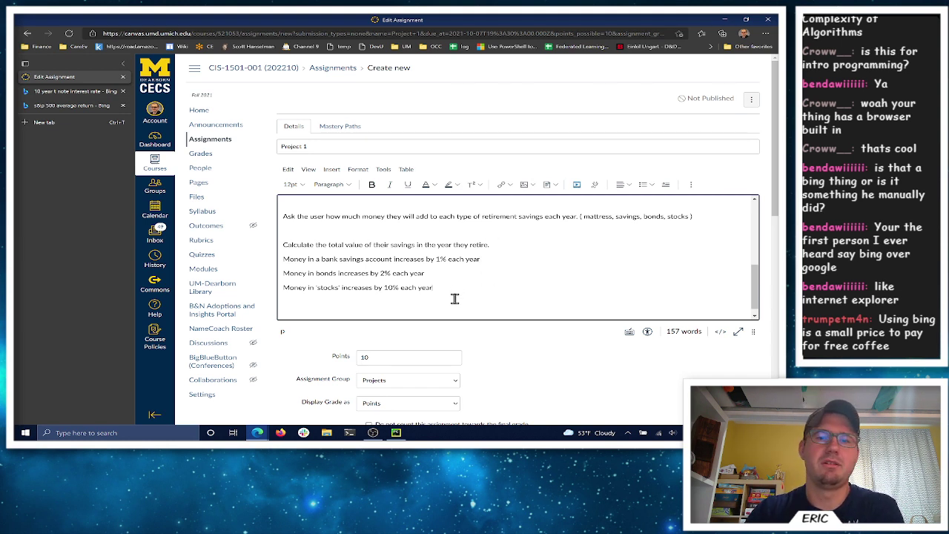
{"action": "scroll", "coordinate": [450, 290], "scroll_direction": "down", "scroll_amount": 1}
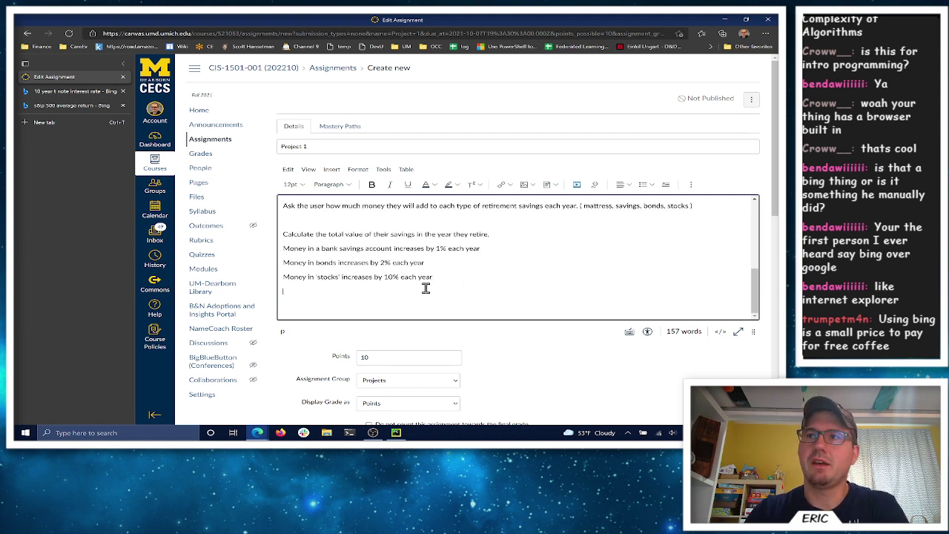
{"action": "key", "text": "Return"}
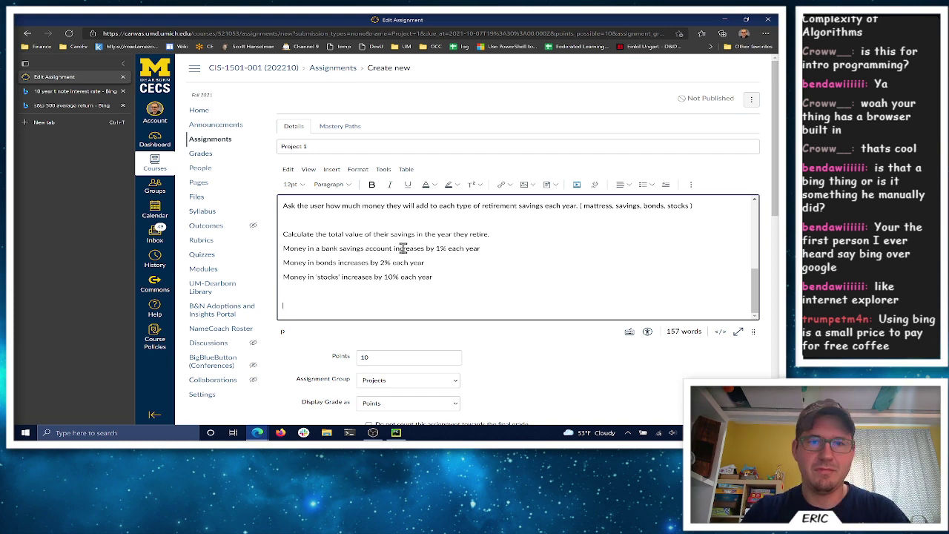
Delete the line asking how much money the user will add to each type of retirement savings each year
{"action": "scroll", "coordinate": [416, 245], "scroll_direction": "up", "scroll_amount": 3}
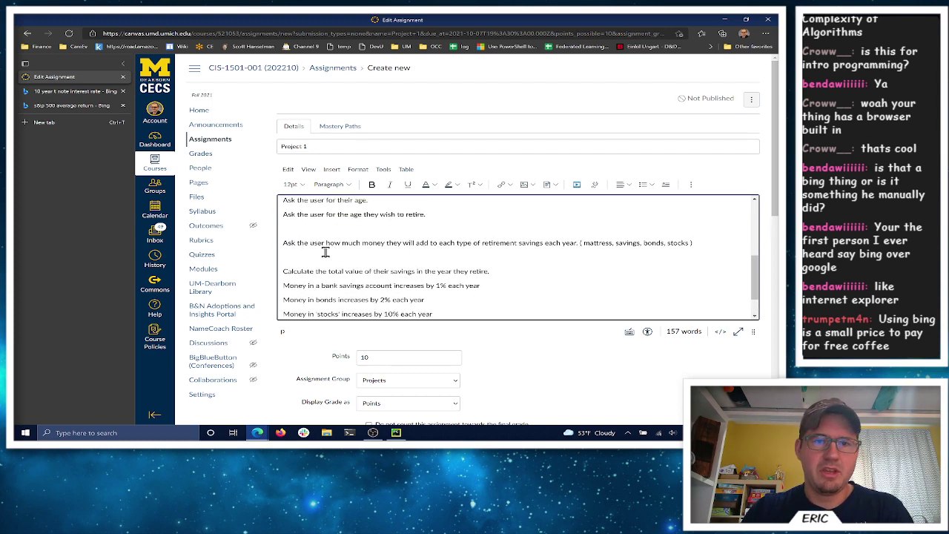
{"action": "triple_click", "coordinate": [280, 243]}
{"action": "key", "text": "BackSpace"}
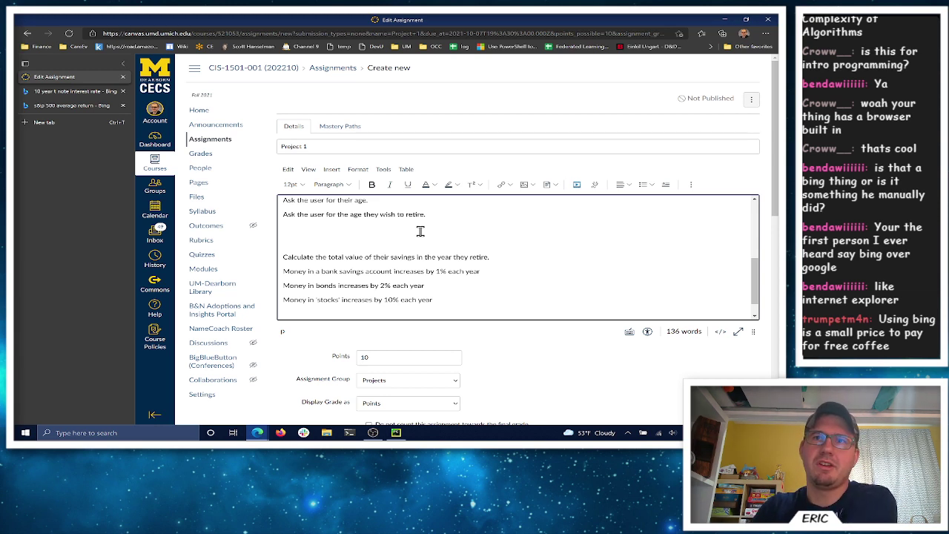
Below the total savings calculation sentence, add the line "Money under the mattress doesn't increase year after year"
{"action": "scroll", "coordinate": [371, 237], "scroll_direction": "up", "scroll_amount": 5}
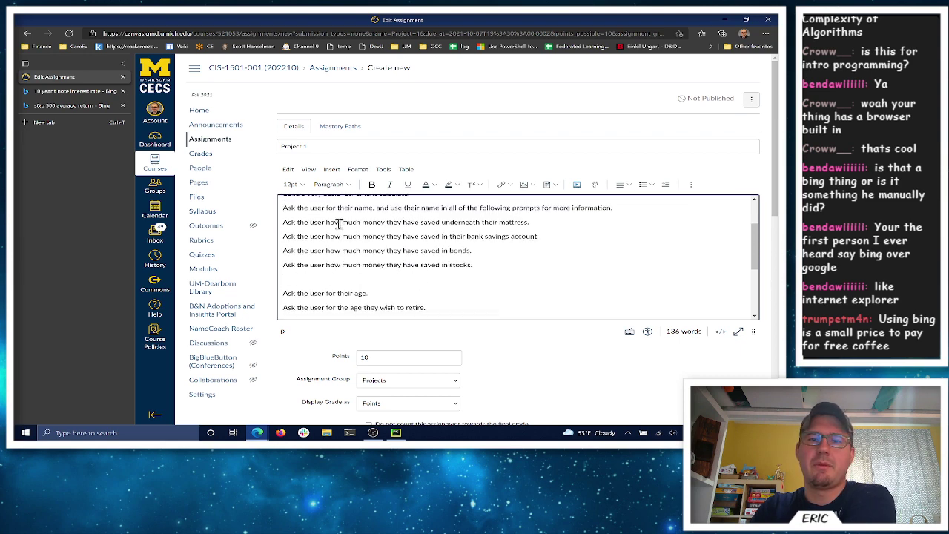
{"action": "scroll", "coordinate": [381, 271], "scroll_direction": "down", "scroll_amount": 5}
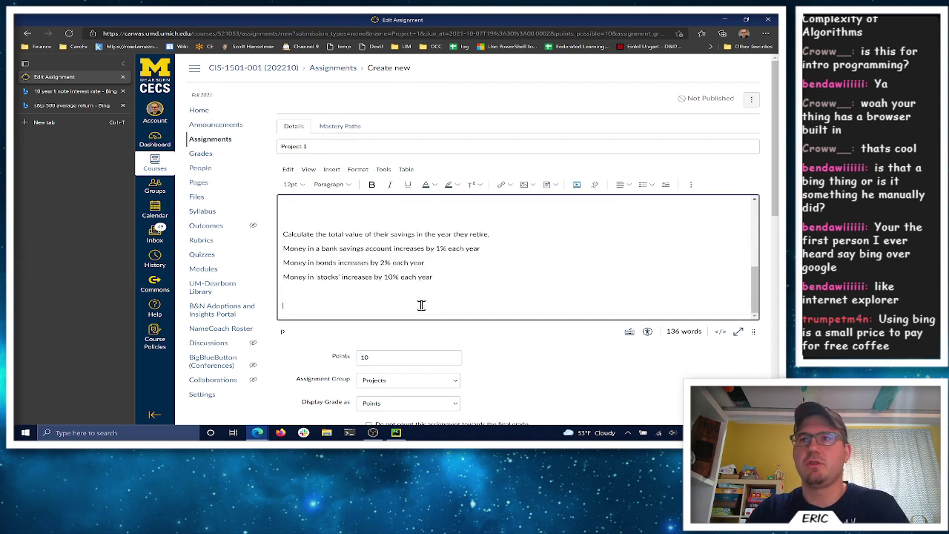
{"action": "left_click", "coordinate": [509, 233]}
{"action": "key", "text": "Return"}
{"action": "type", "text": "Money u"}
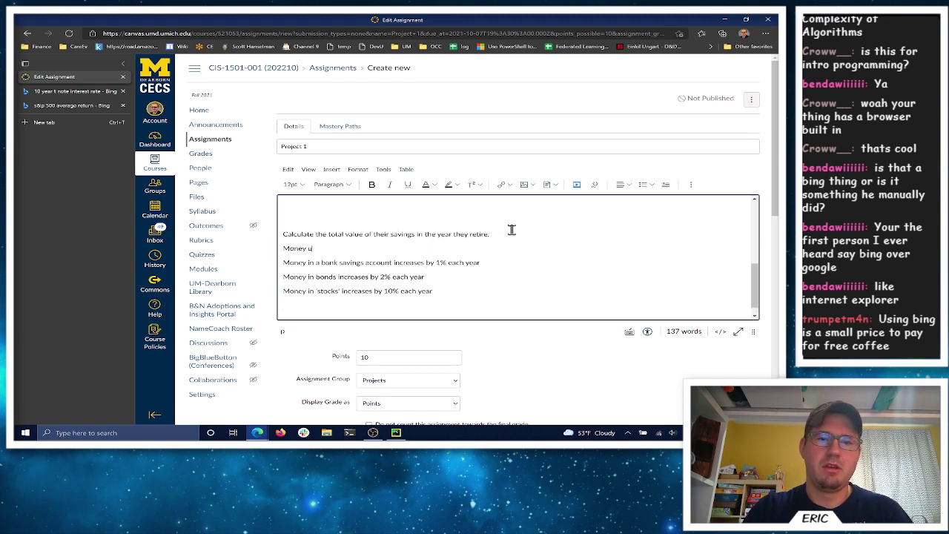
{"action": "type", "text": "nder the mat"}
{"action": "type", "text": "tree"}
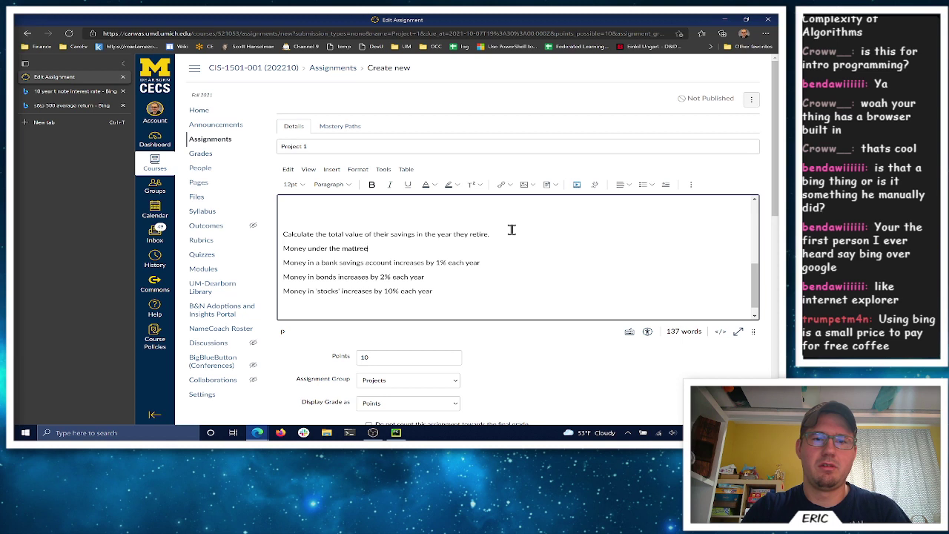
{"action": "type", "text": "s doesn't increase year after year"}
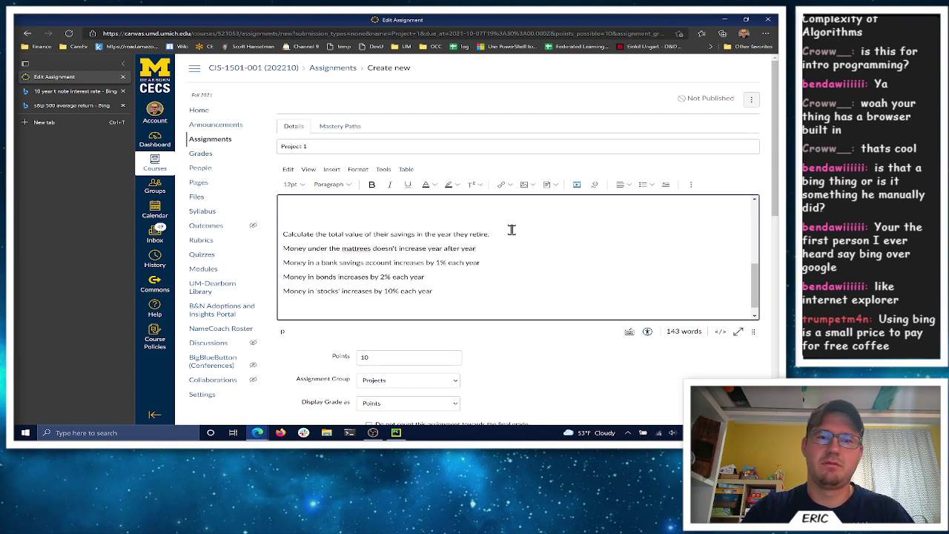
{"action": "left_click", "coordinate": [366, 248]}
{"action": "key", "text": "BackSpace"}
{"action": "type", "text": "s"}
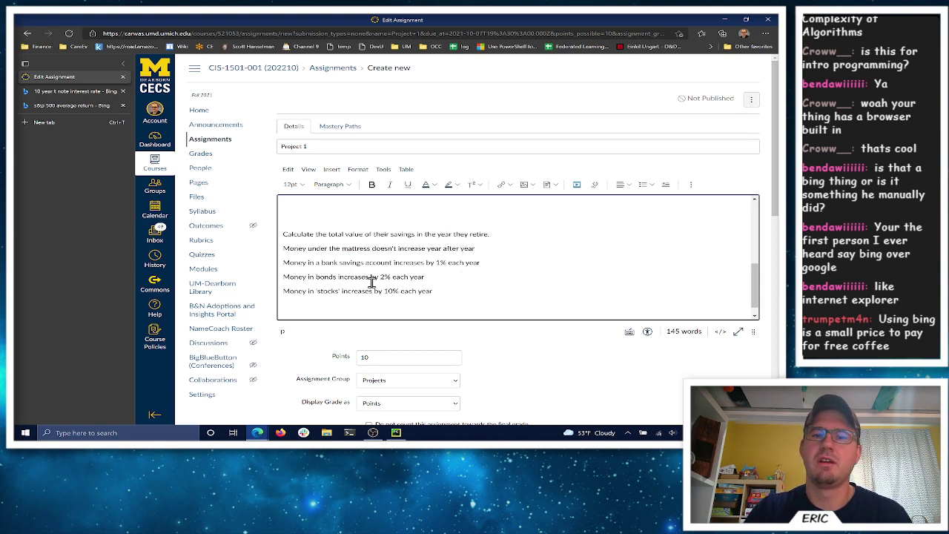
Below the stocks growth line, after a blank line, add "Display the value of each 'type' when they reach retirement age."
{"action": "left_click", "coordinate": [437, 306]}
{"action": "key", "text": "Return"}
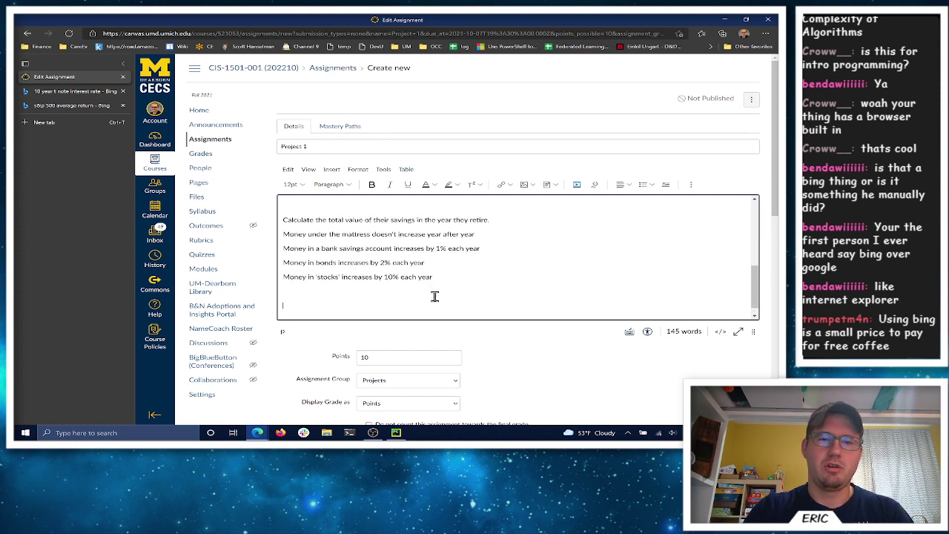
{"action": "type", "text": "Display the value of each"}
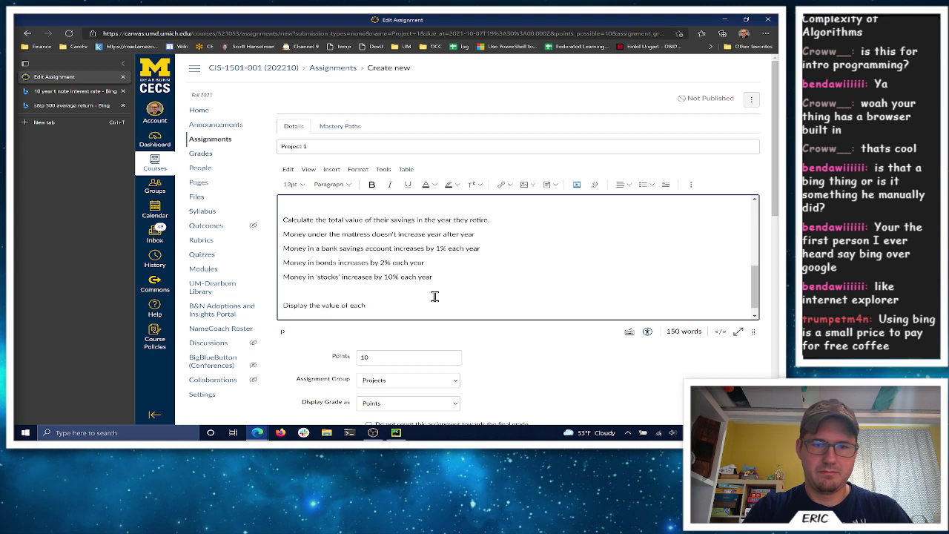
{"action": "type", "text": " 'type"}
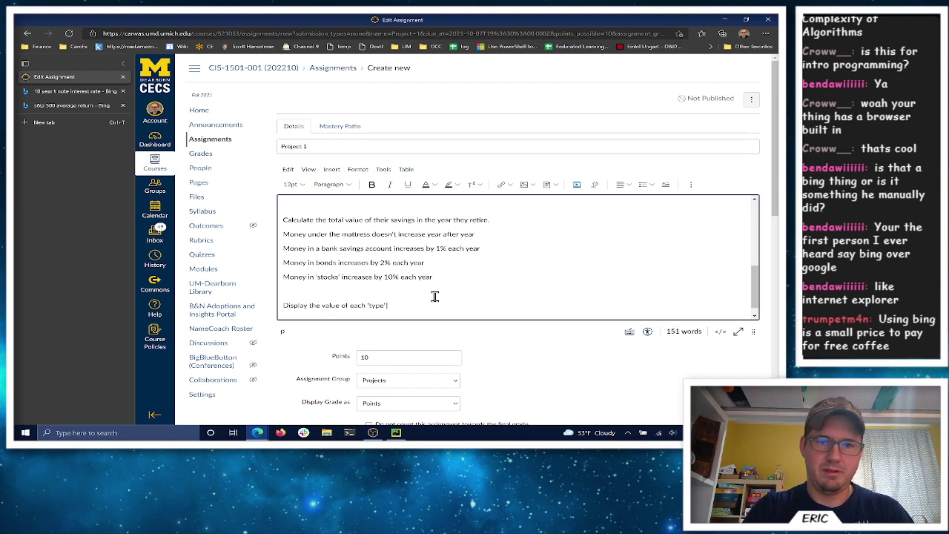
{"action": "type", "text": "' when they yea"}
{"action": "key", "text": "BackSpace"}
{"action": "type", "text": "when they yea"}
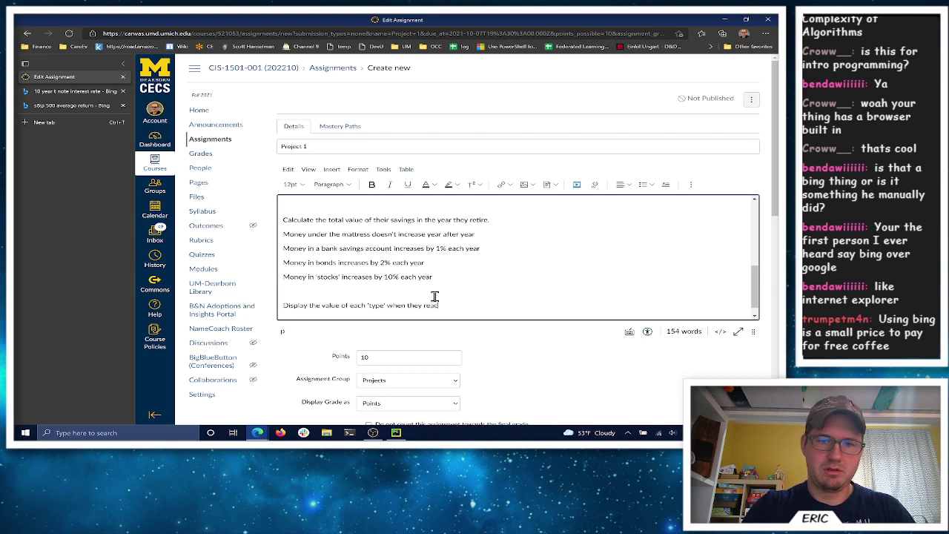
{"action": "type", "text": "ch retirement age."}
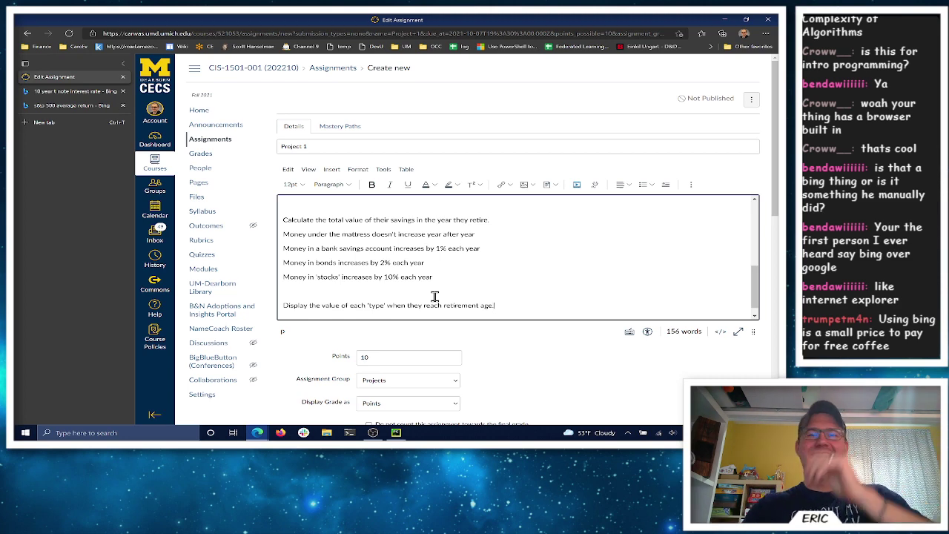
After another blank line, start the final instruction with "Then, calculate the 'present value' of their retirement savings given"
{"action": "scroll", "coordinate": [445, 294], "scroll_direction": "down", "scroll_amount": 1}
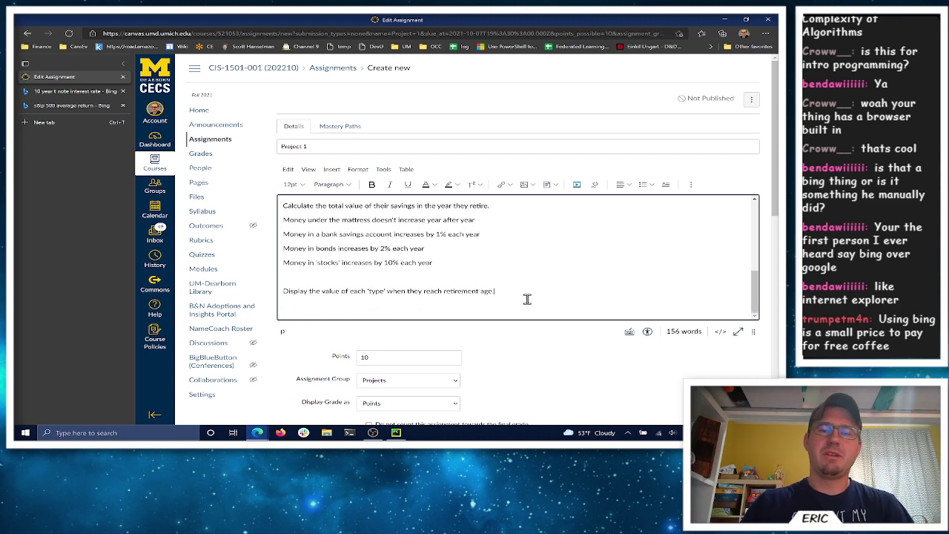
{"action": "type", "text": "Ther"}
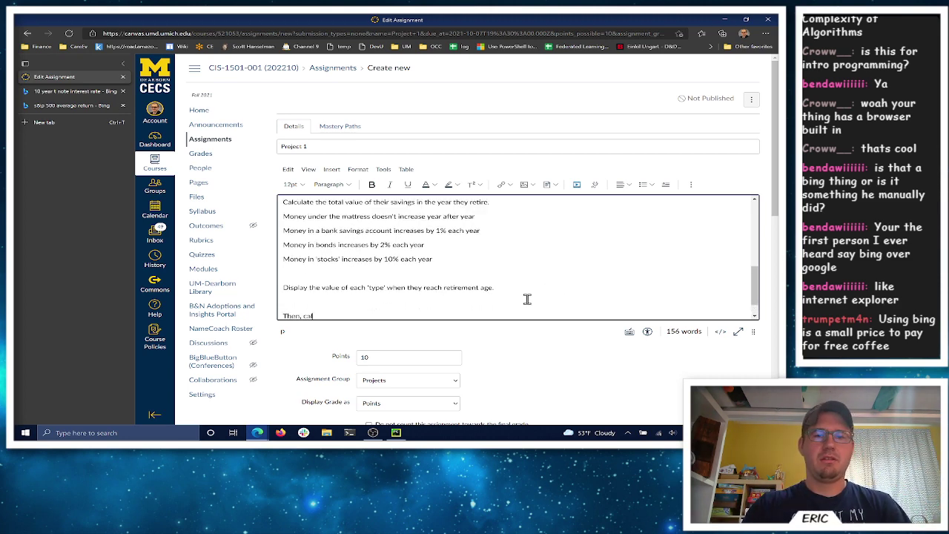
{"action": "type", "text": ", calclate"}
{"action": "type", "text": "ulate t"}
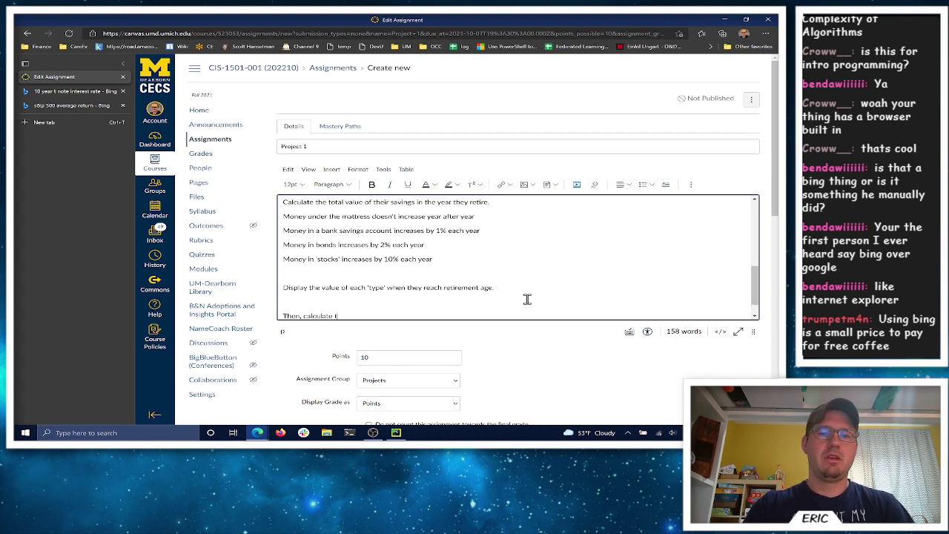
{"action": "type", "text": "he 'prese"}
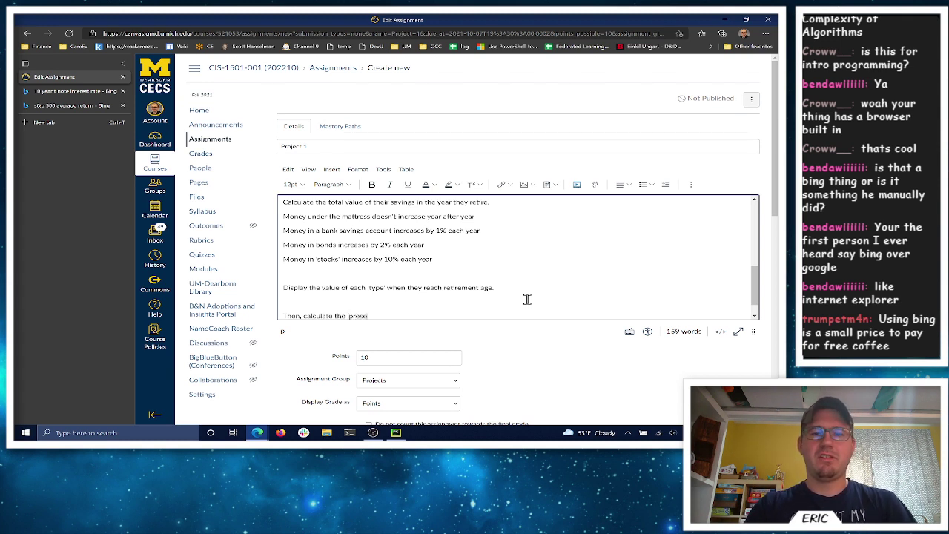
{"action": "type", "text": "nt value "}
{"action": "type", "text": " of their re"}
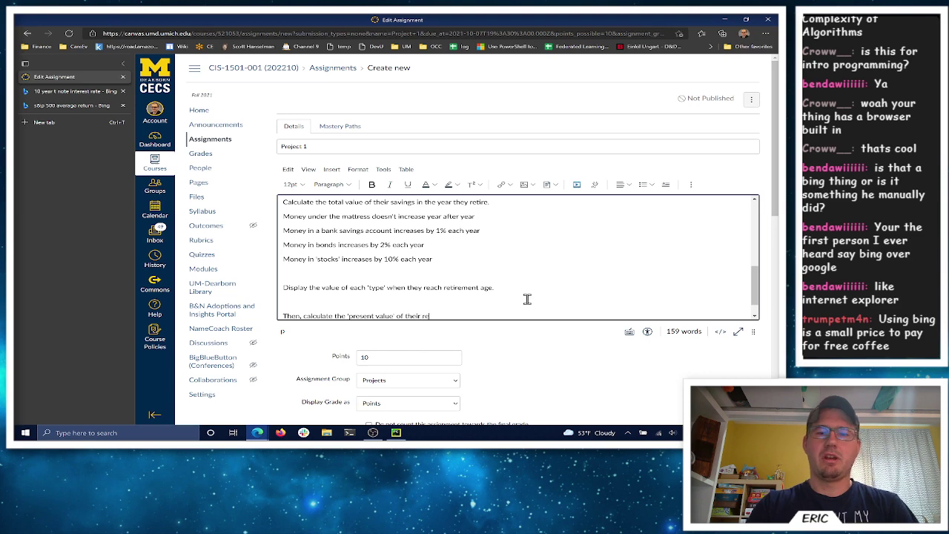
{"action": "type", "text": "tirement savings given"}
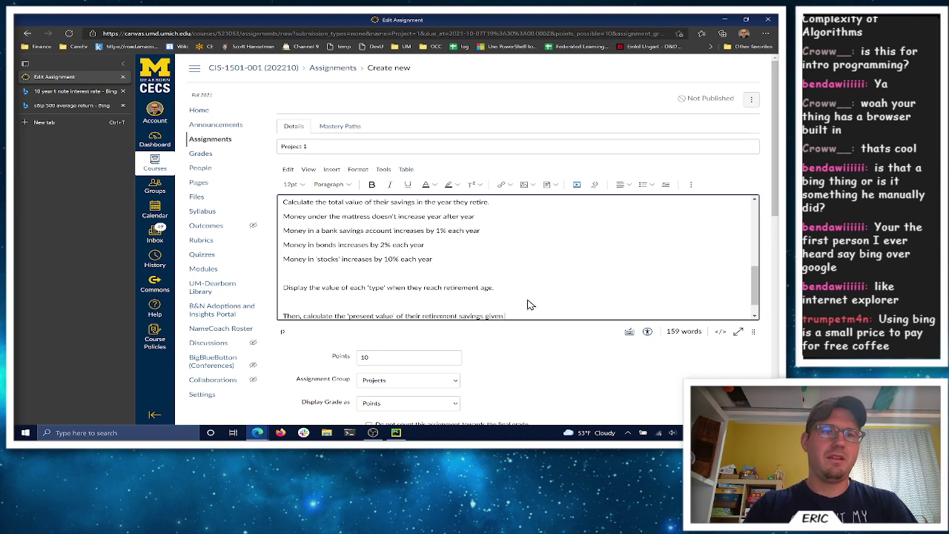
Search the web for "inflation rate us average" in a separate tab and examine the long-term average figures
{"action": "key", "text": "ctrl+t"}
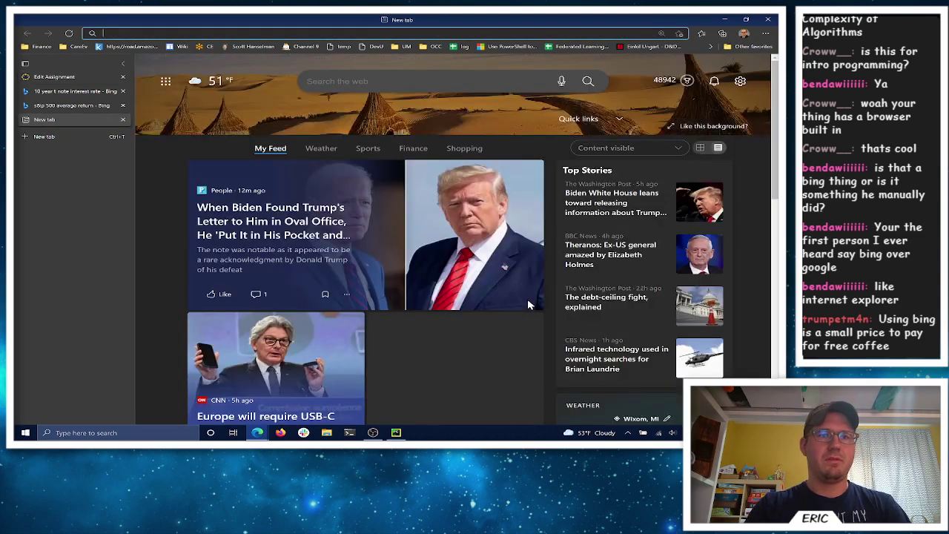
{"action": "type", "text": "inflation rate us"}
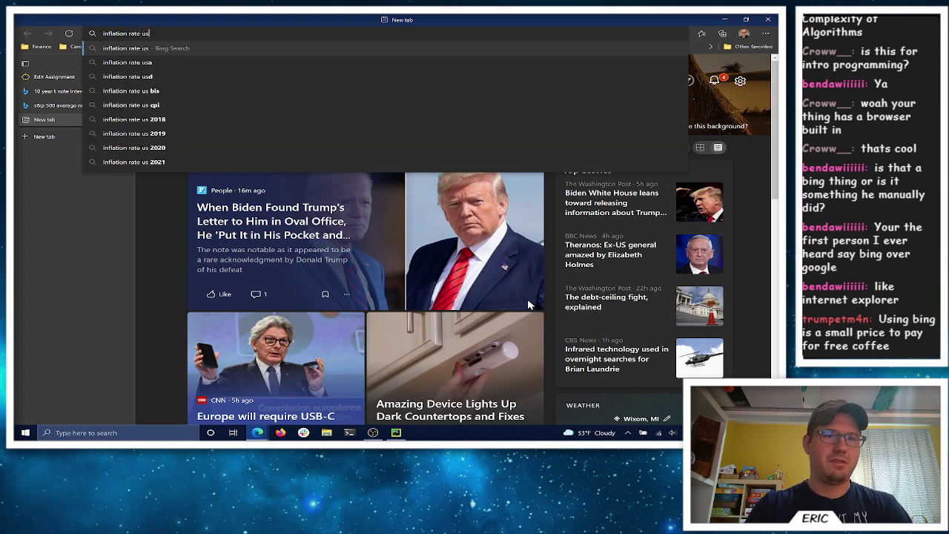
{"action": "type", "text": " average"}
{"action": "key", "text": "Return"}
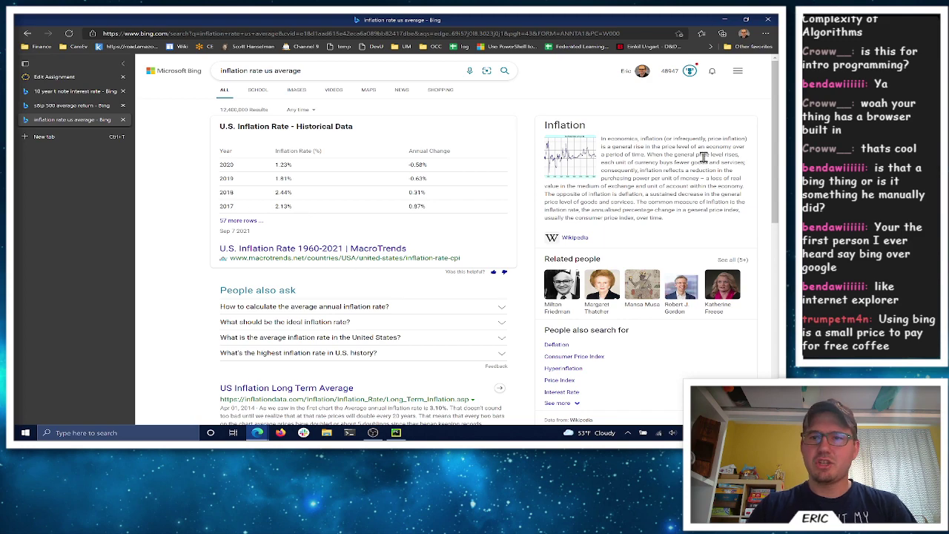
{"action": "scroll", "coordinate": [412, 238], "scroll_direction": "down", "scroll_amount": 3}
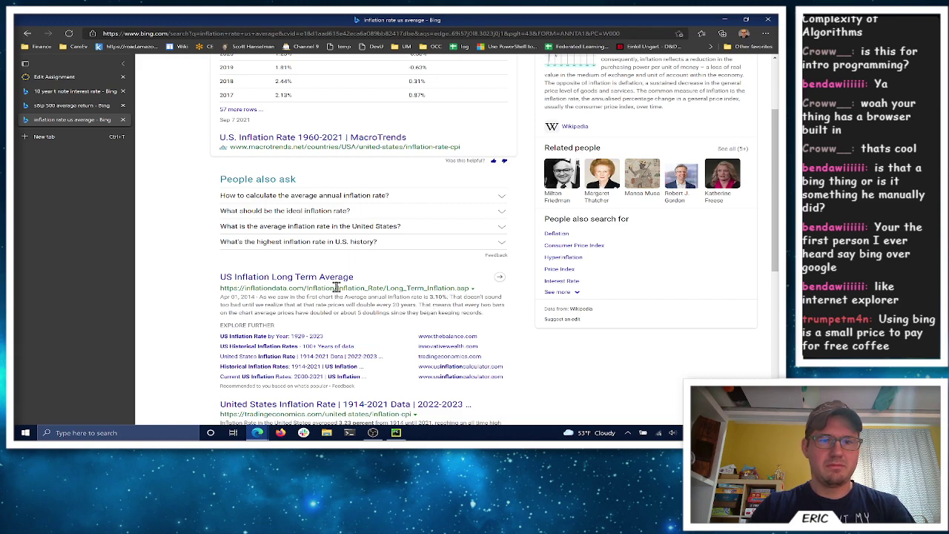
{"action": "scroll", "coordinate": [371, 267], "scroll_direction": "down", "scroll_amount": 3}
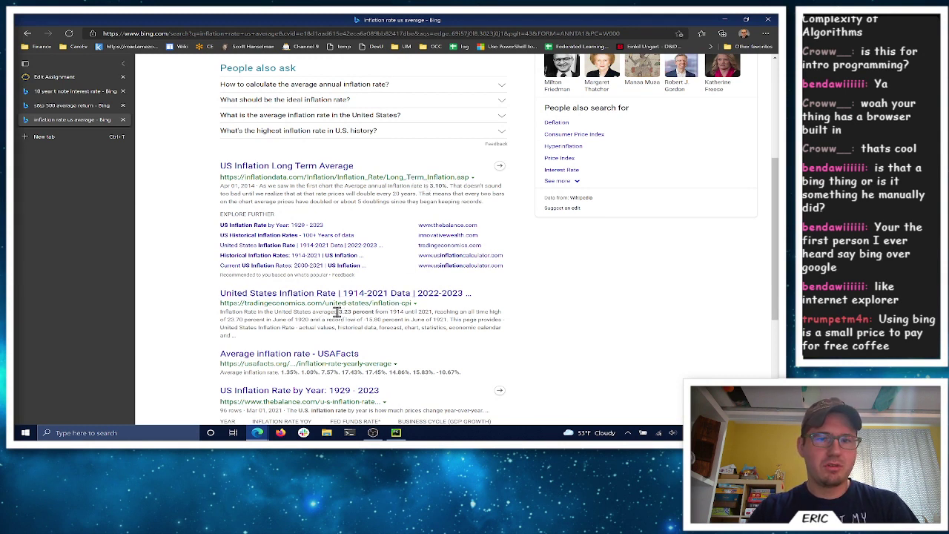
{"action": "left_click_drag", "start_coordinate": [337, 311], "coordinate": [364, 313]}
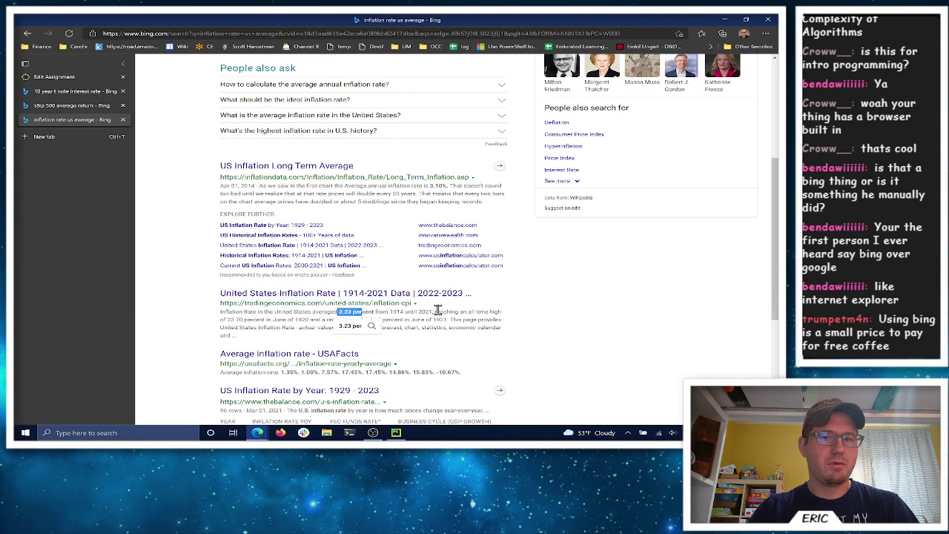
{"action": "left_click", "coordinate": [307, 309]}
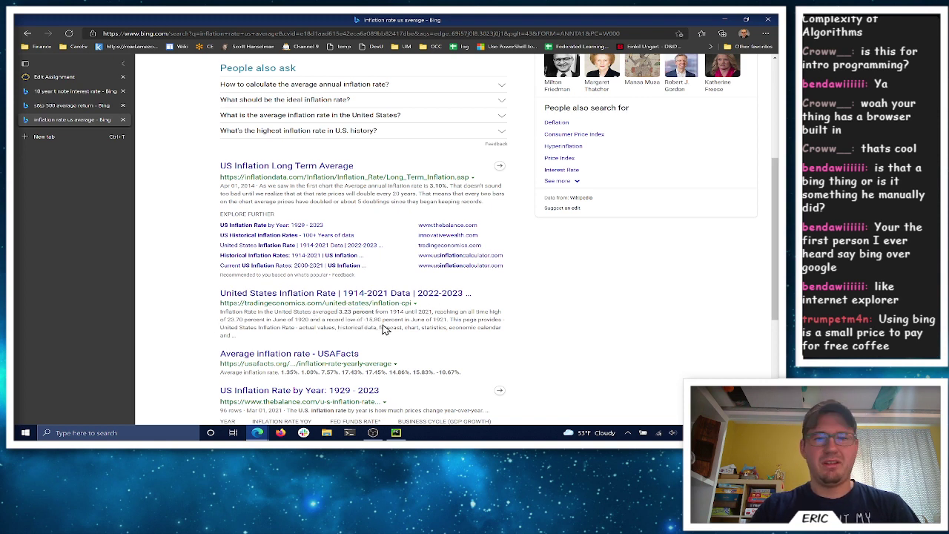
Back in the assignment, complete the present value sentence with "a fixed 3% inflation rate"
{"action": "left_click", "coordinate": [71, 78]}
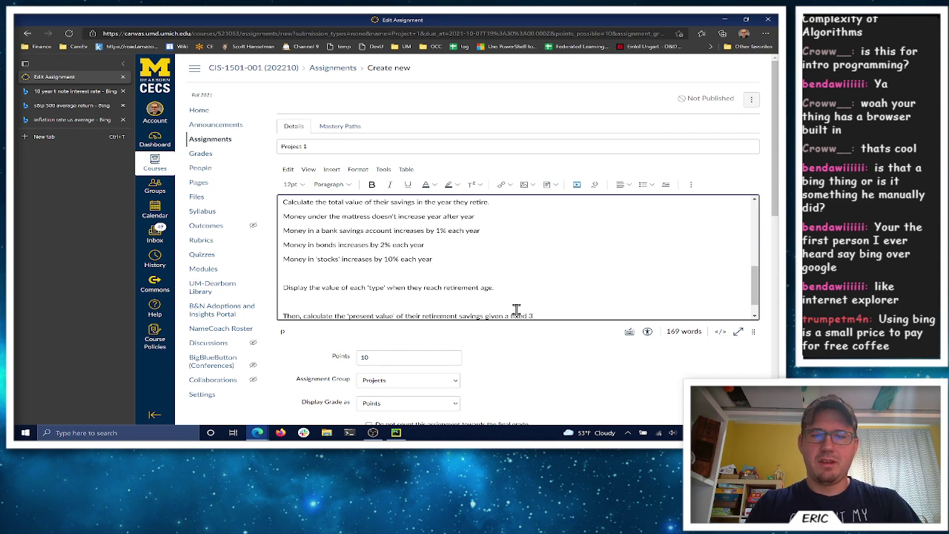
{"action": "type", "text": "ation rate"}
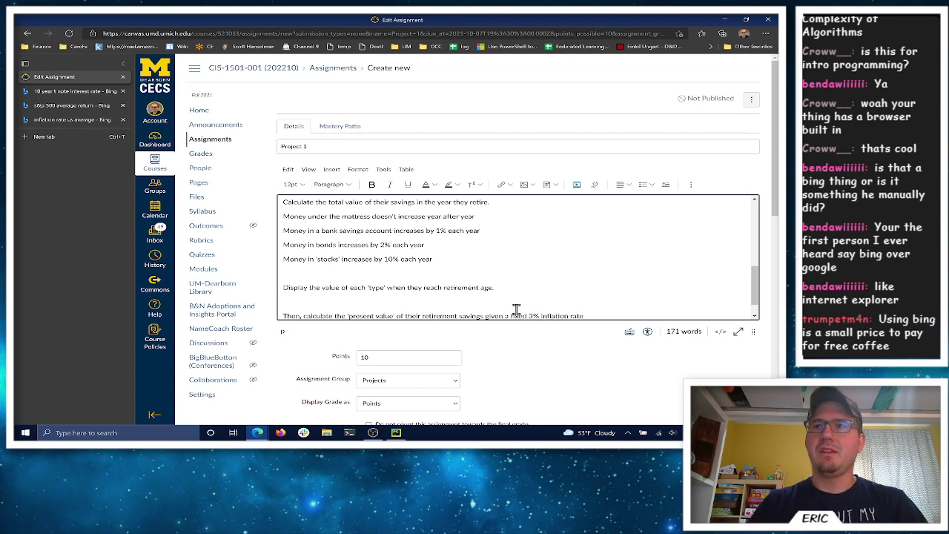
{"action": "scroll", "coordinate": [581, 295], "scroll_direction": "down", "scroll_amount": 3}
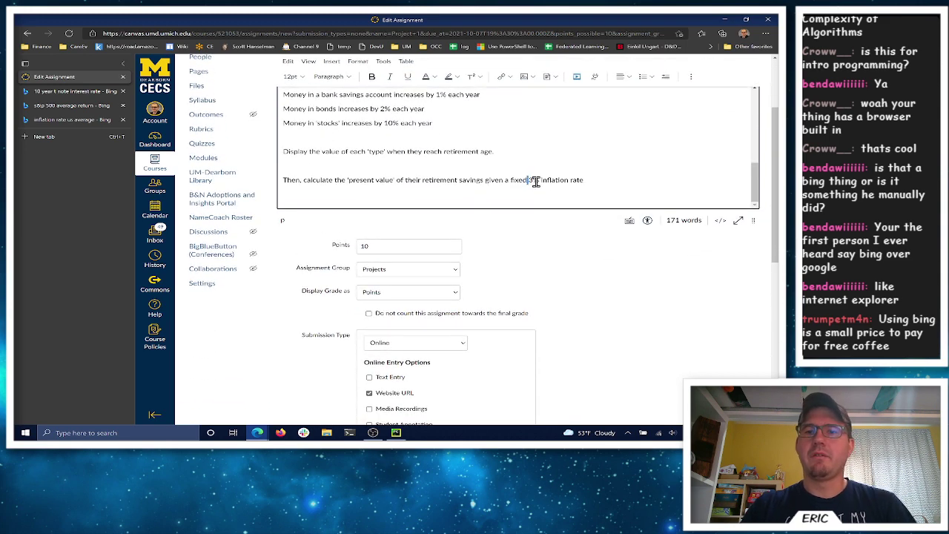
Review the inflation rate sentence against the yearly growth lines for bonds, bank savings and stocks
{"action": "left_click_drag", "start_coordinate": [527, 180], "coordinate": [549, 181]}
{"action": "left_click", "coordinate": [600, 184]}
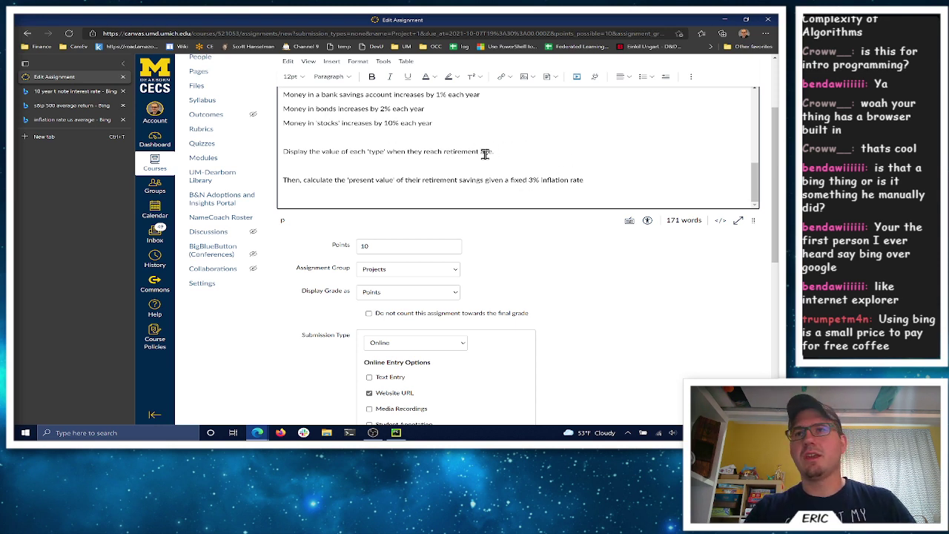
{"action": "left_click", "coordinate": [602, 183]}
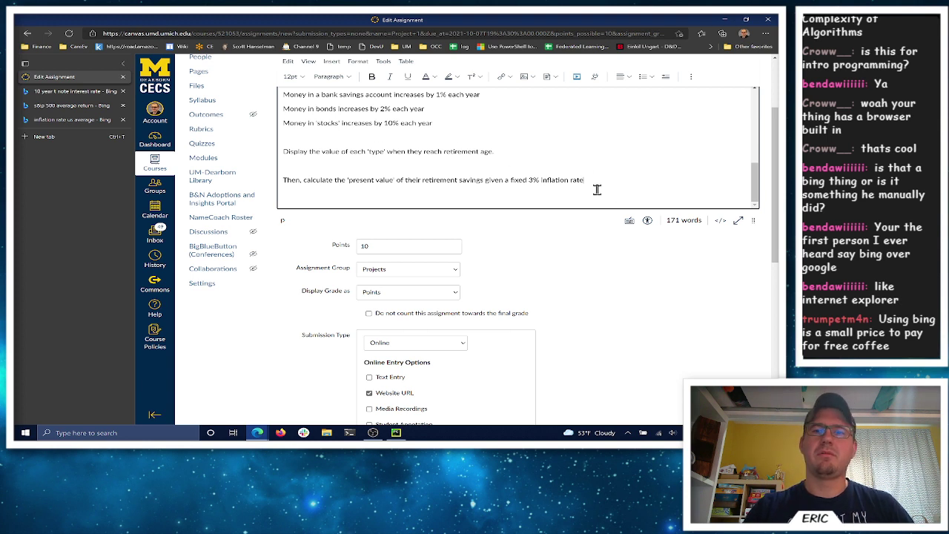
{"action": "left_click", "coordinate": [475, 180], "text": "shift"}
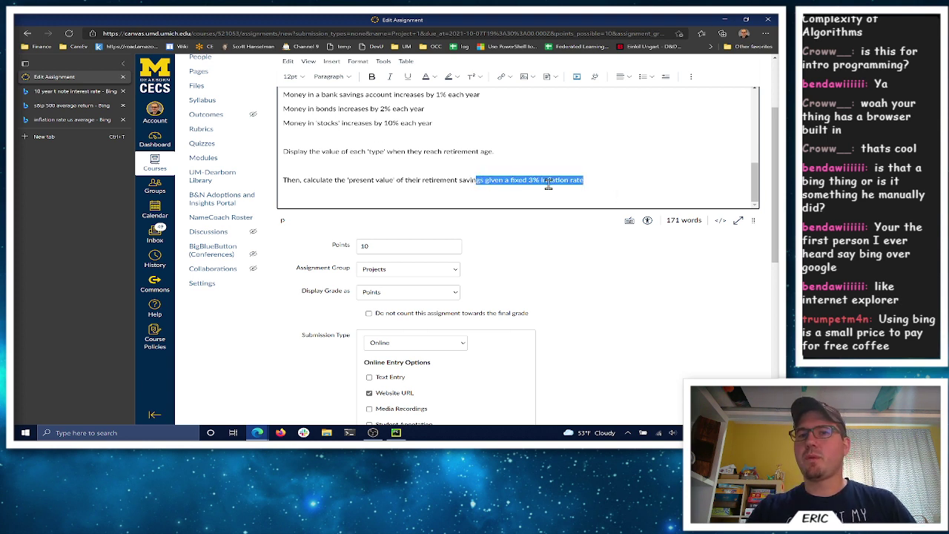
{"action": "scroll", "coordinate": [555, 184], "scroll_direction": "up", "scroll_amount": 1}
{"action": "left_click_drag", "start_coordinate": [434, 129], "coordinate": [315, 128]}
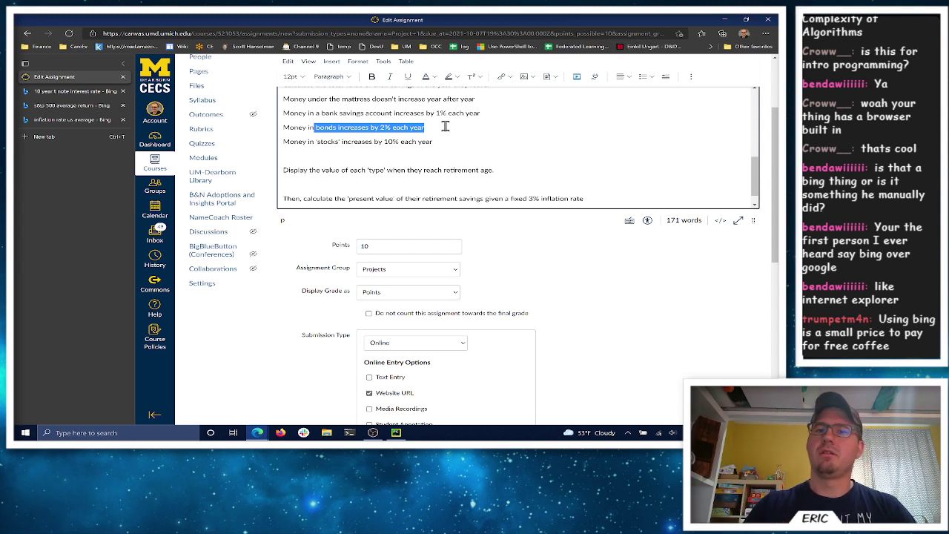
{"action": "left_click", "coordinate": [447, 126]}
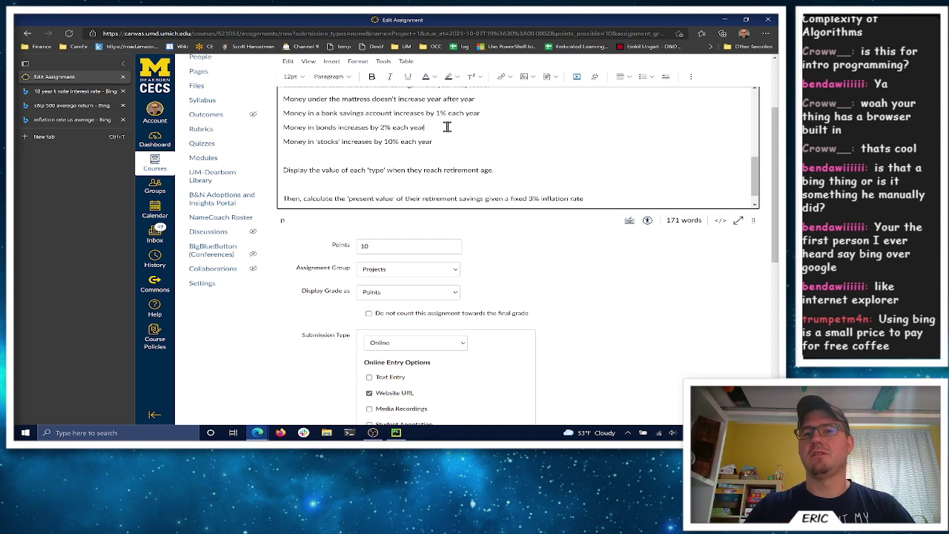
{"action": "left_click_drag", "start_coordinate": [496, 113], "coordinate": [376, 113]}
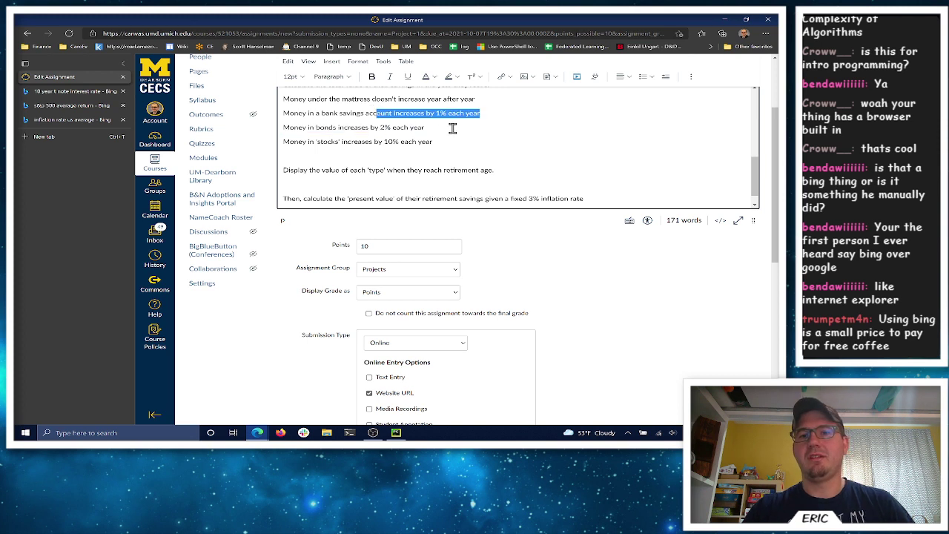
{"action": "left_click", "coordinate": [452, 128]}
{"action": "left_click_drag", "start_coordinate": [290, 144], "coordinate": [439, 146]}
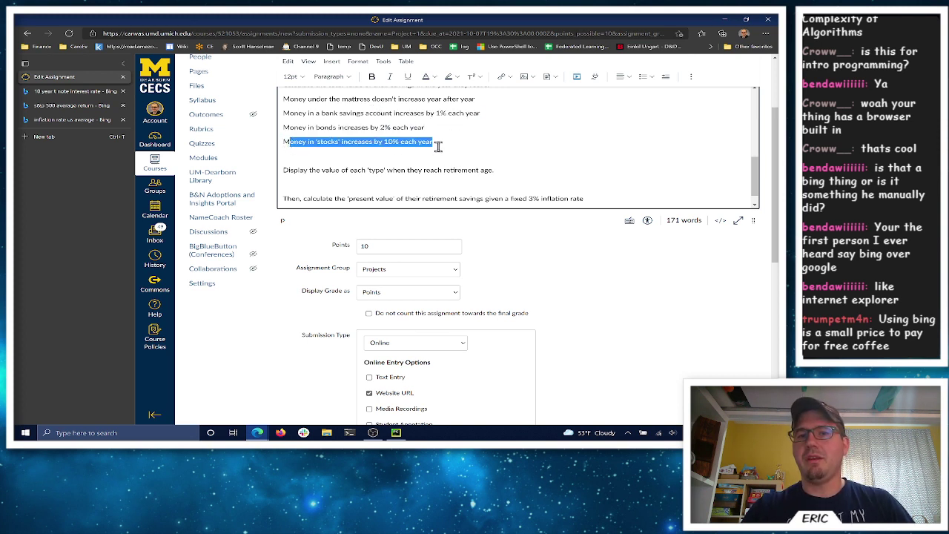
{"action": "left_click", "coordinate": [428, 143]}
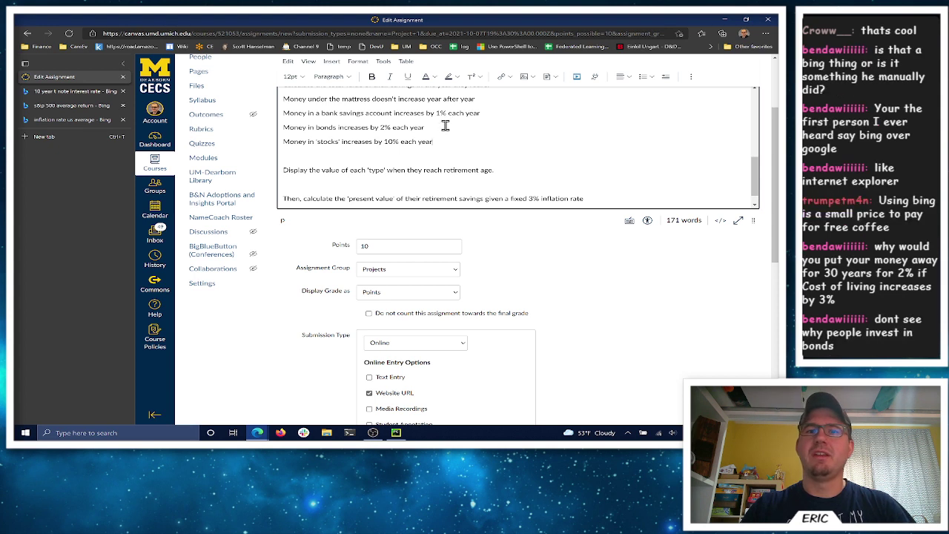
Compare the yearly growth lines for bonds and stocks in the assignment description
{"action": "left_click_drag", "start_coordinate": [337, 142], "coordinate": [282, 142]}
{"action": "triple_click", "coordinate": [273, 131]}
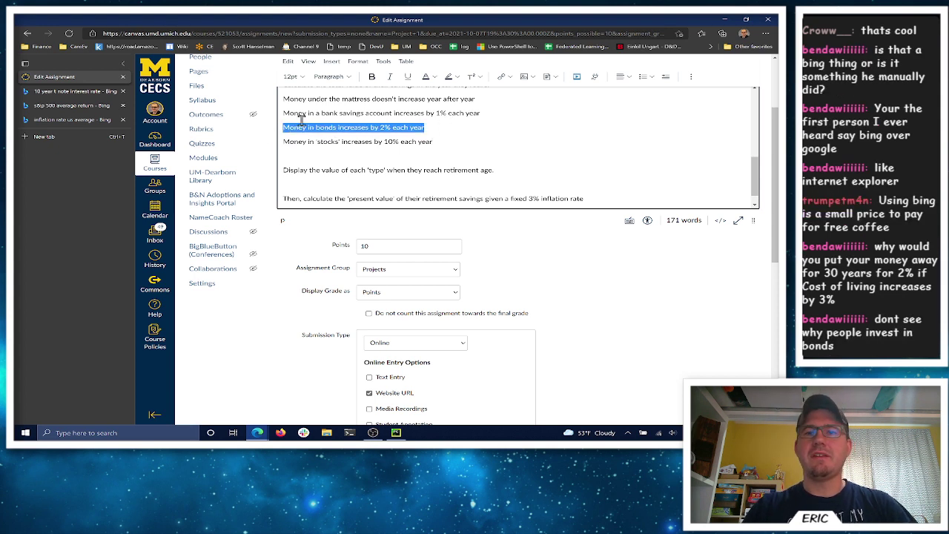
{"action": "left_click", "coordinate": [434, 126]}
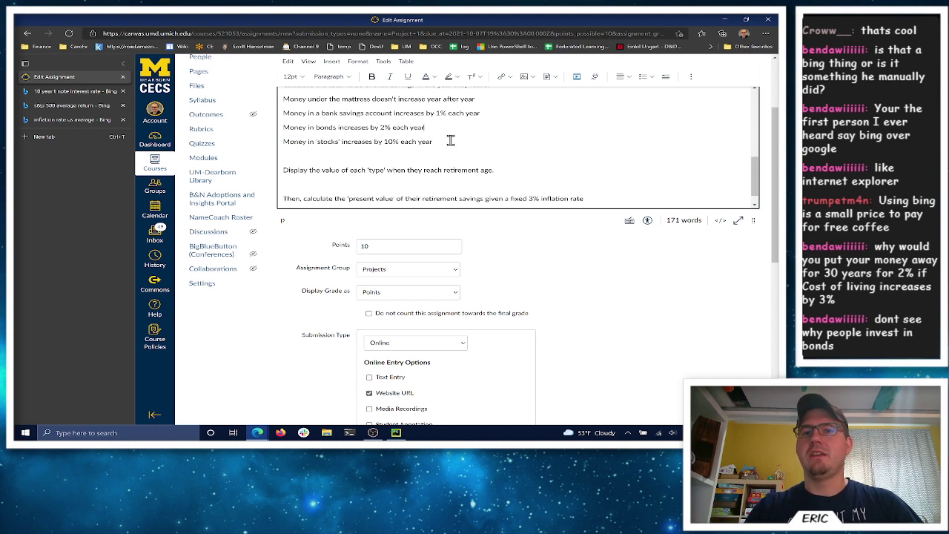
{"action": "triple_click", "coordinate": [452, 142]}
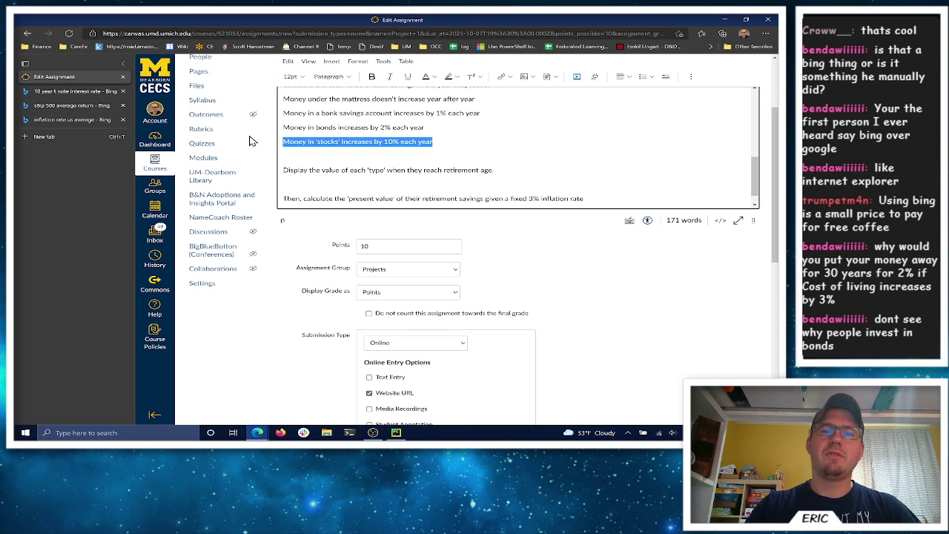
{"action": "left_click", "coordinate": [438, 131]}
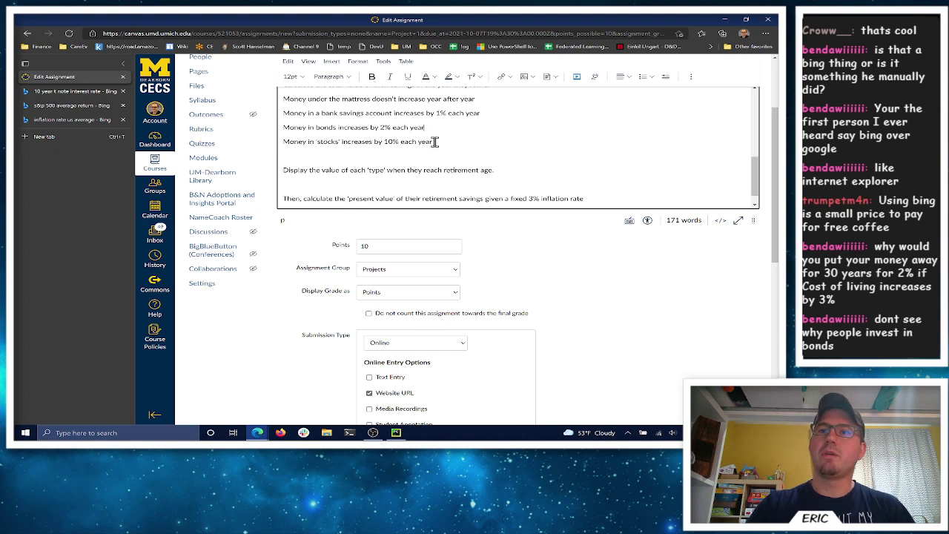
{"action": "left_click_drag", "start_coordinate": [439, 126], "coordinate": [280, 129]}
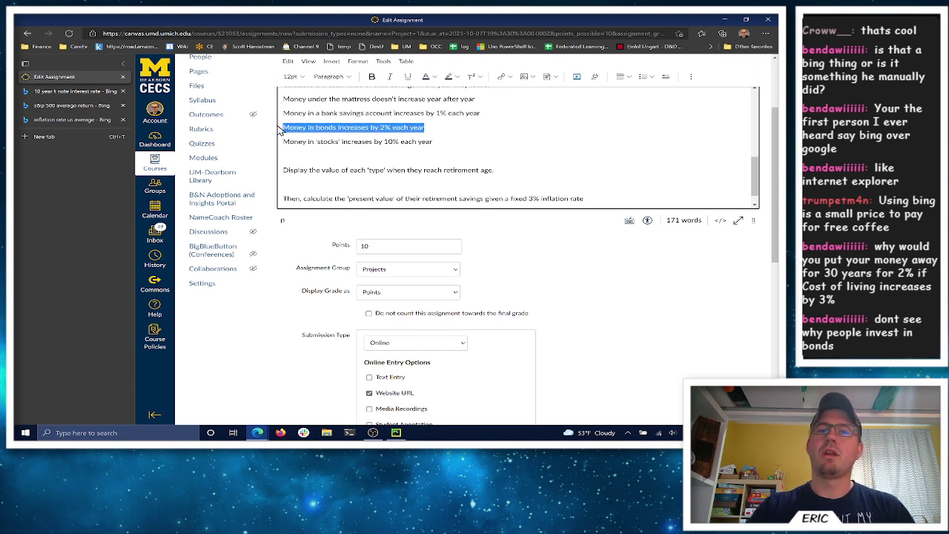
{"action": "left_click", "coordinate": [446, 126]}
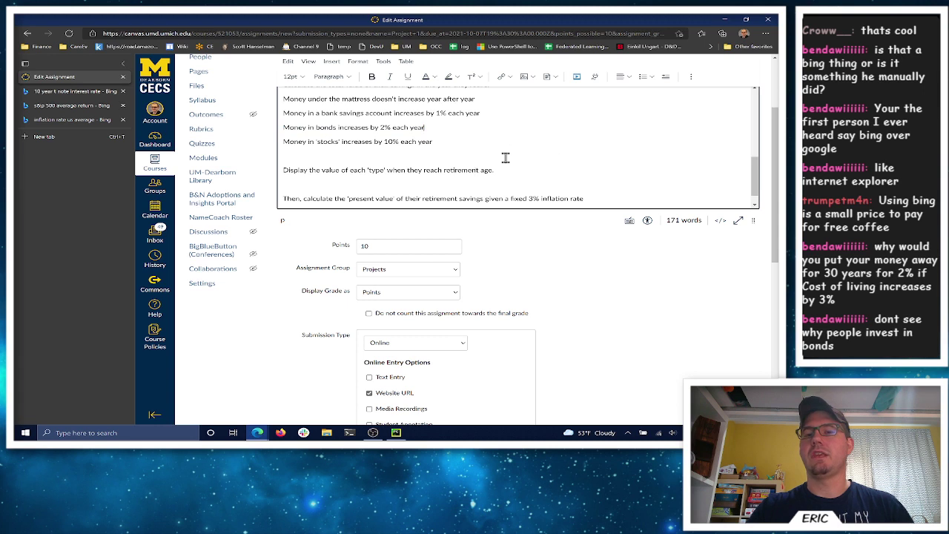
{"action": "left_click_drag", "start_coordinate": [445, 129], "coordinate": [269, 131]}
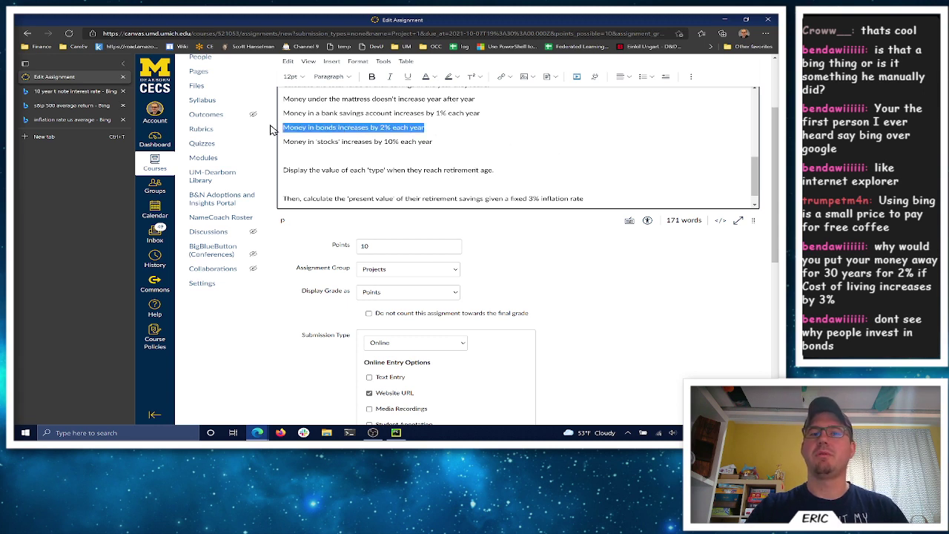
{"action": "left_click", "coordinate": [436, 129]}
{"action": "mouse_move", "coordinate": [448, 143]}
{"action": "left_mouse_down"}
{"action": "mouse_move", "coordinate": [351, 147]}
{"action": "mouse_move", "coordinate": [460, 136]}
{"action": "left_mouse_up"}
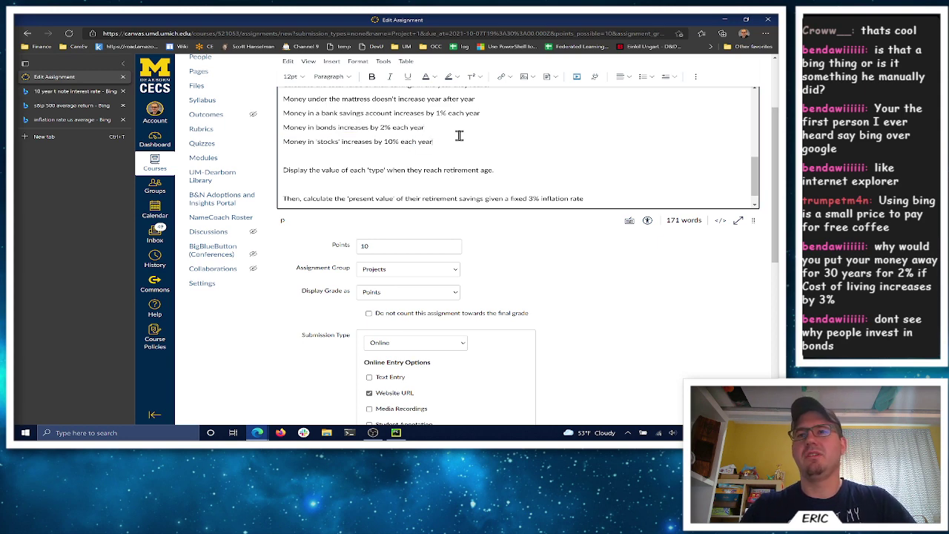
Below the inflation rate sentence, add the line "For every year from now until retirement, you can purchase 3% less with your money"
{"action": "scroll", "coordinate": [482, 139], "scroll_direction": "down", "scroll_amount": 1}
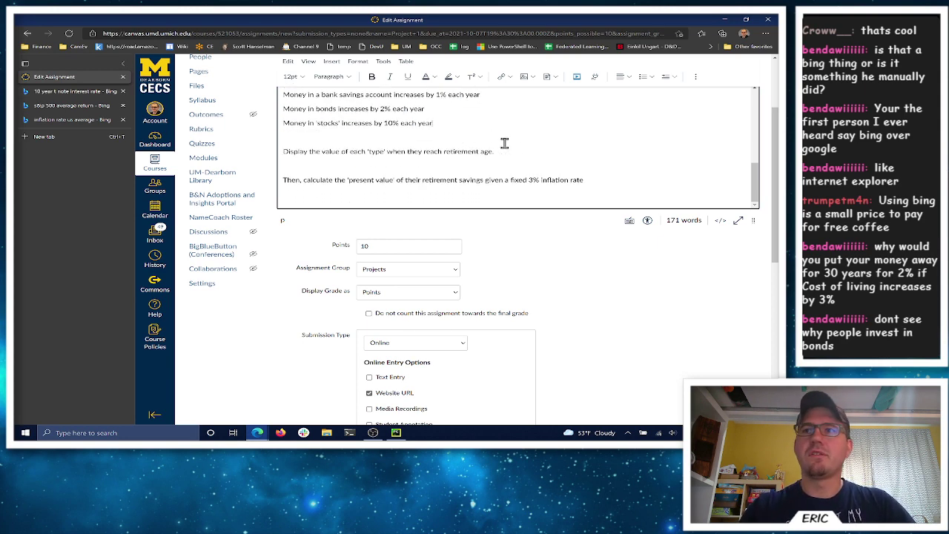
{"action": "left_click", "coordinate": [601, 178]}
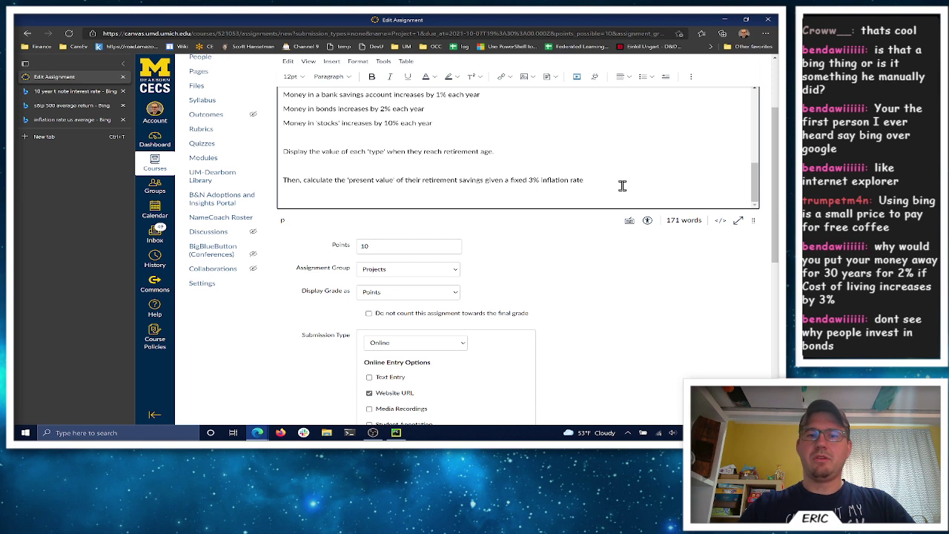
{"action": "key", "text": "Return"}
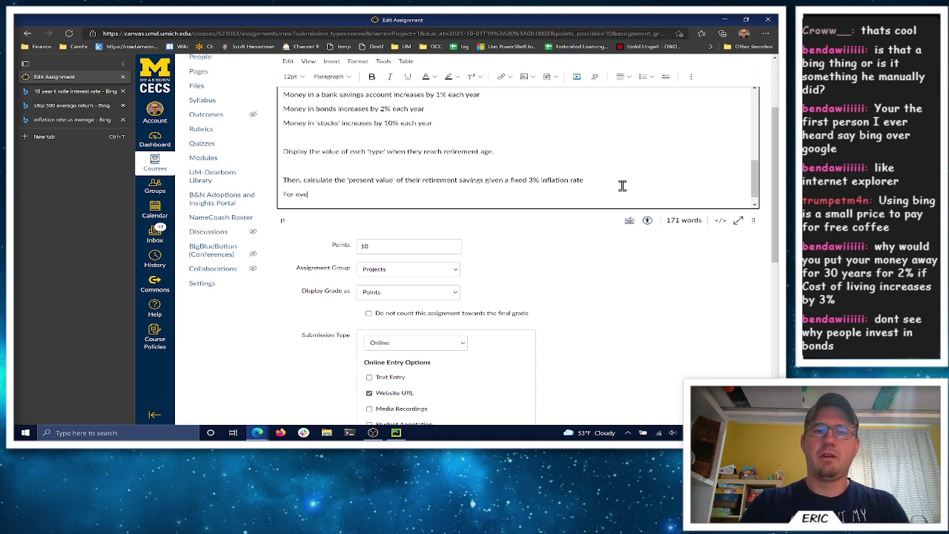
{"action": "type", "text": "For every year from now u"}
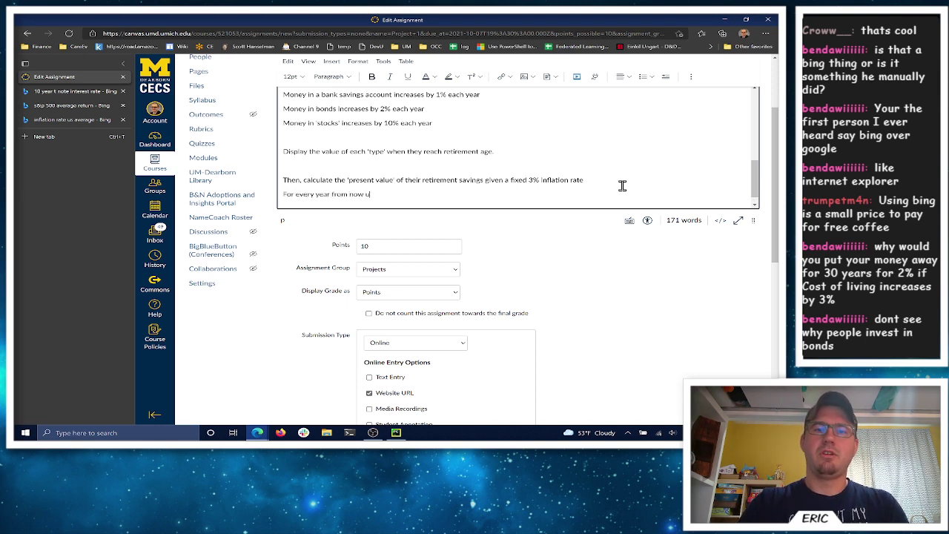
{"action": "type", "text": "ntil retirement"}
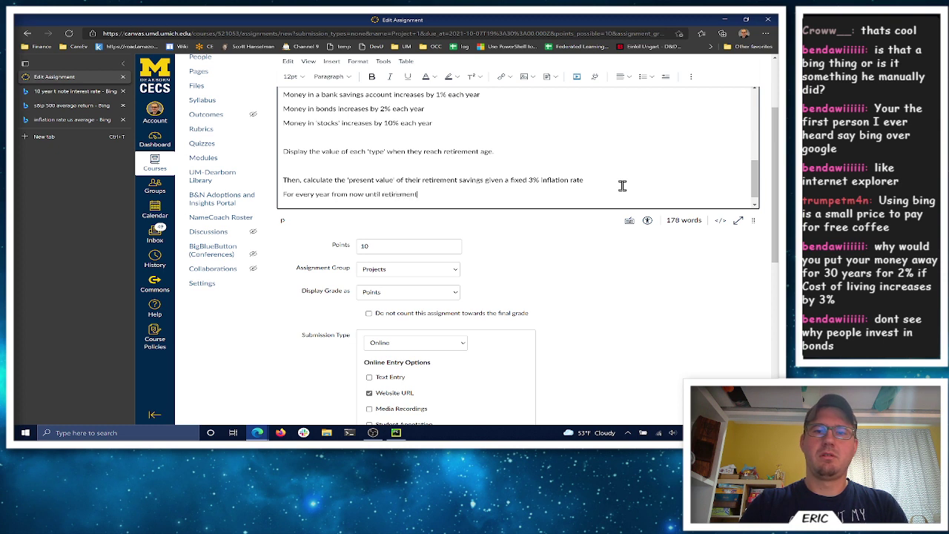
{"action": "type", "text": ", you ca"}
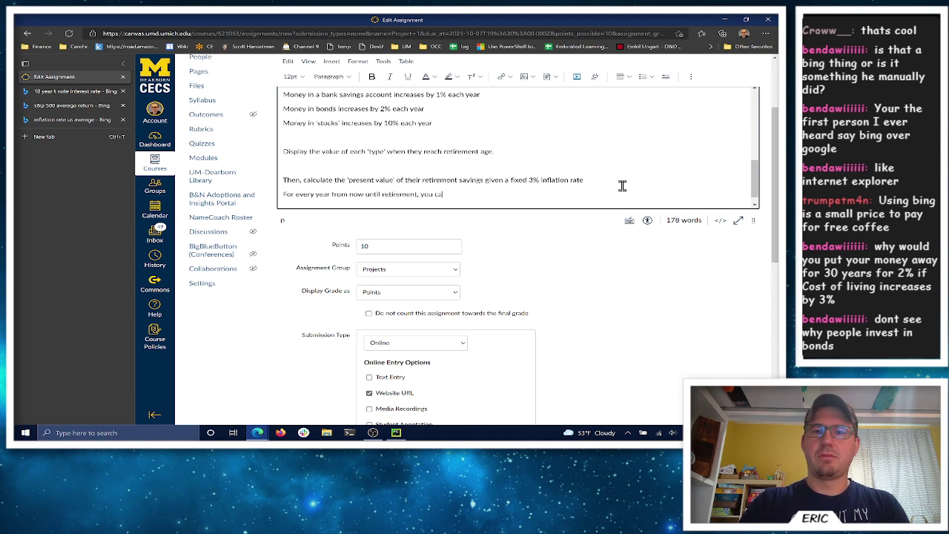
{"action": "type", "text": "n purchase"}
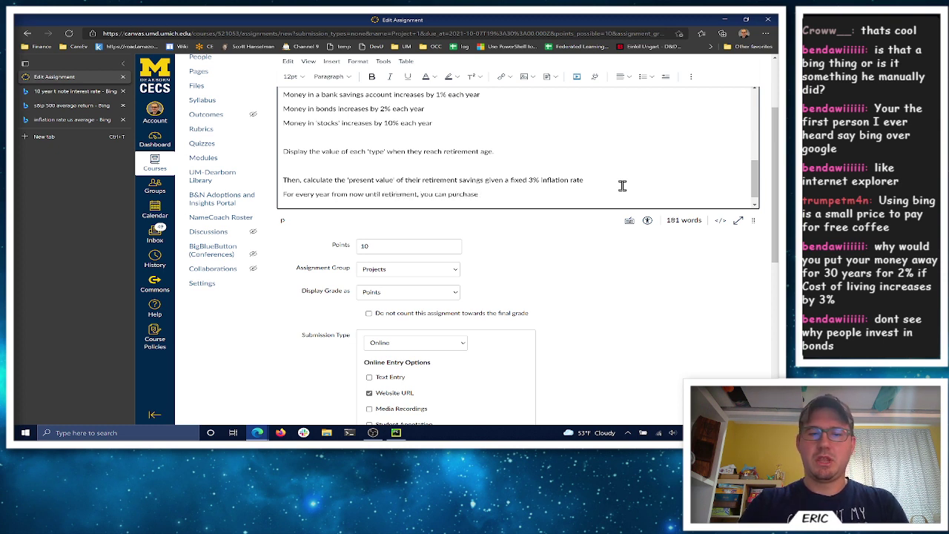
{"action": "type", "text": " 3% less "}
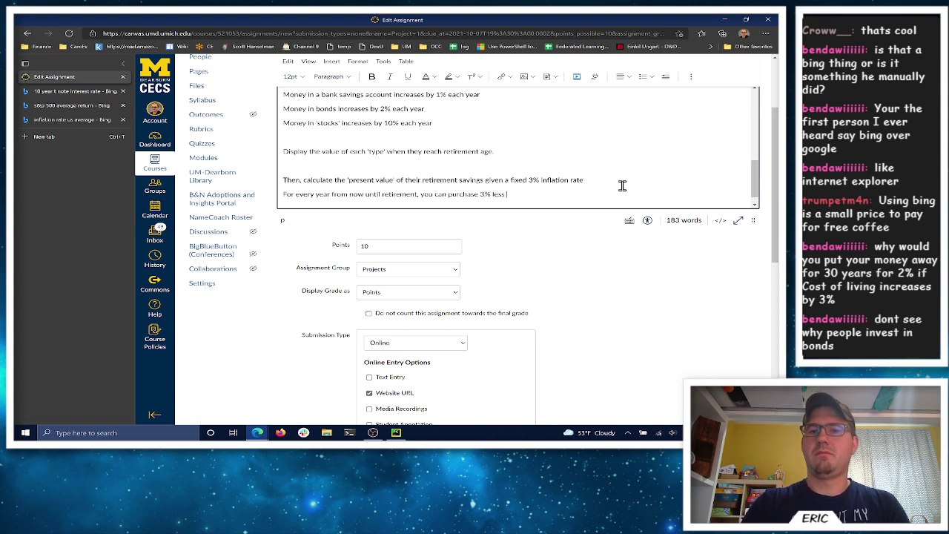
{"action": "type", "text": "with your money"}
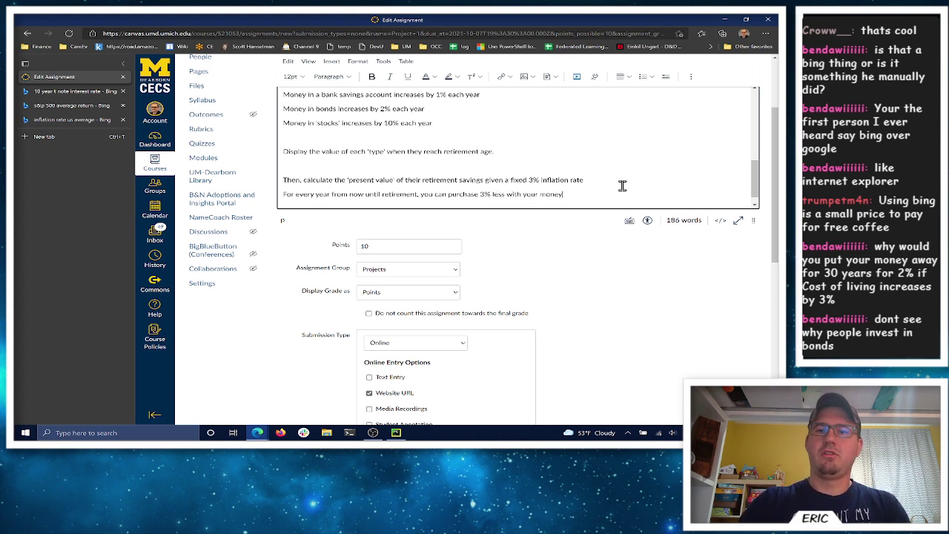
Open the Windows Calculator and switch it to Scientific mode
{"action": "key", "text": "super"}
{"action": "type", "text": "calc"}
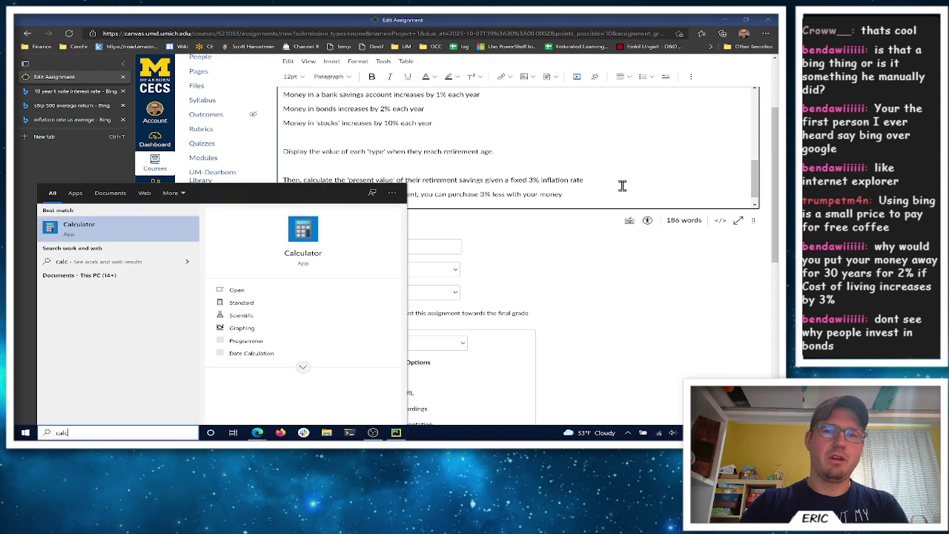
{"action": "key", "text": "Return"}
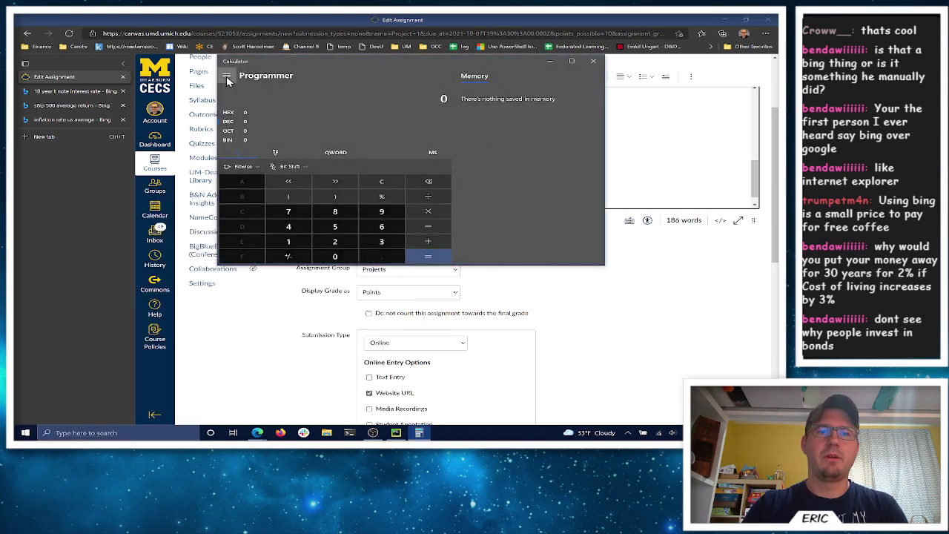
{"action": "left_click", "coordinate": [226, 74]}
{"action": "left_click", "coordinate": [248, 126]}
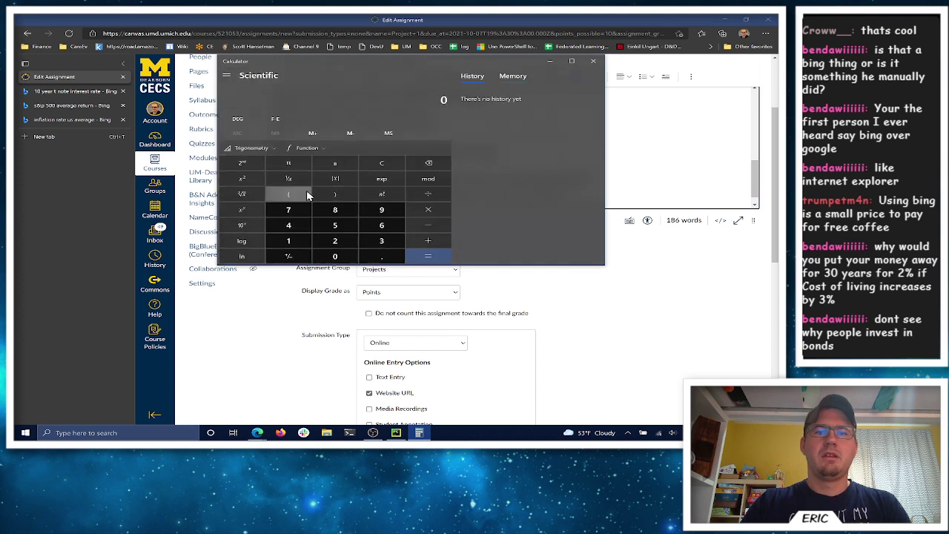
Calculate the 20-year inflation factor as 1.03 to the power of 20 and examine its leading digits
{"action": "left_click", "coordinate": [300, 249]}
{"action": "left_click", "coordinate": [381, 256]}
{"action": "left_click", "coordinate": [336, 256]}
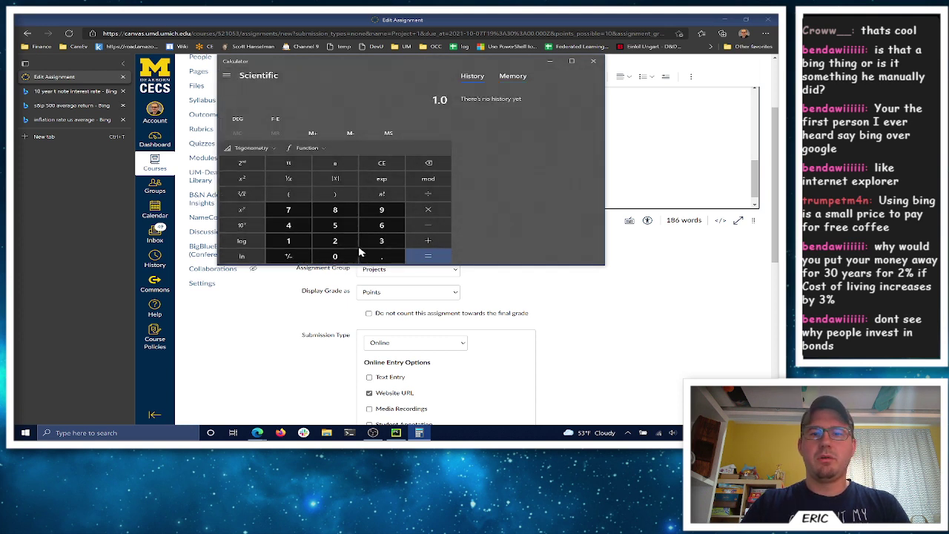
{"action": "left_click", "coordinate": [382, 241]}
{"action": "left_click", "coordinate": [247, 213]}
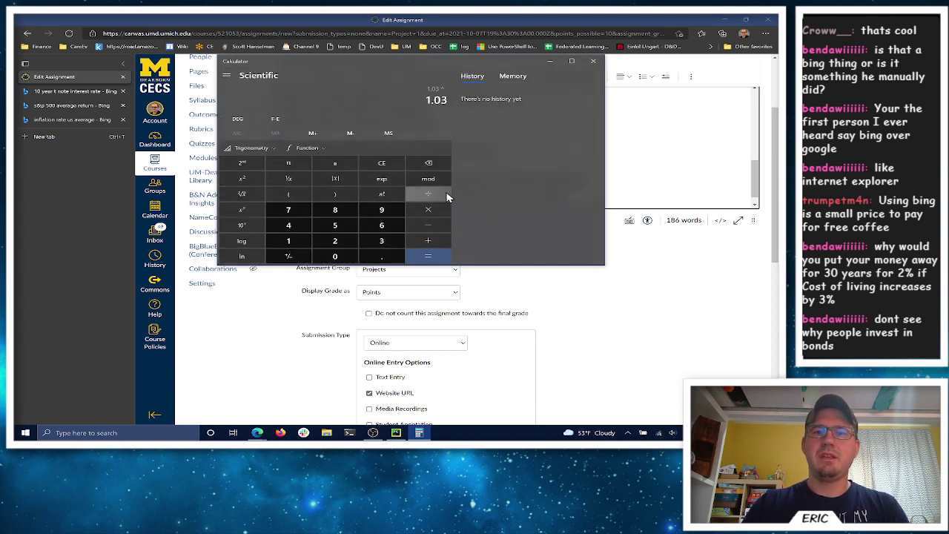
{"action": "type", "text": "20"}
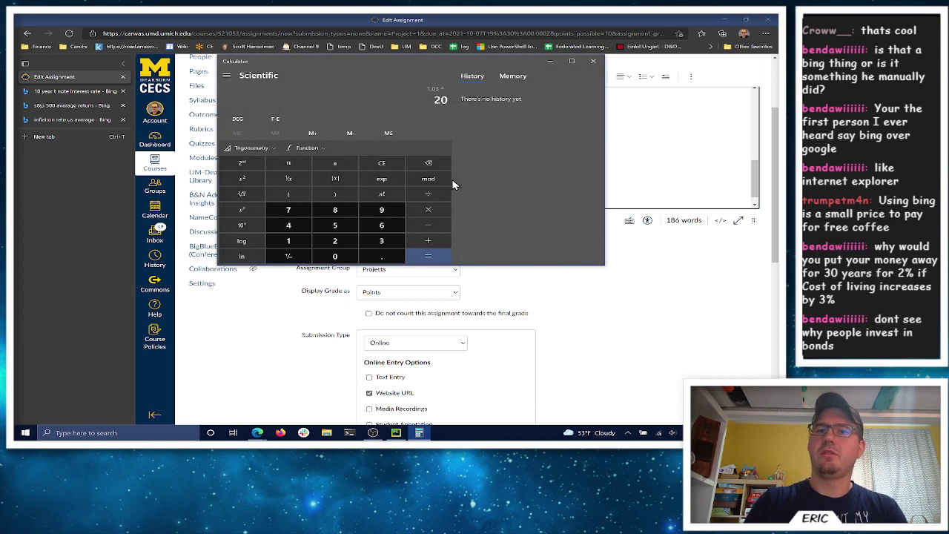
{"action": "key", "text": "Return"}
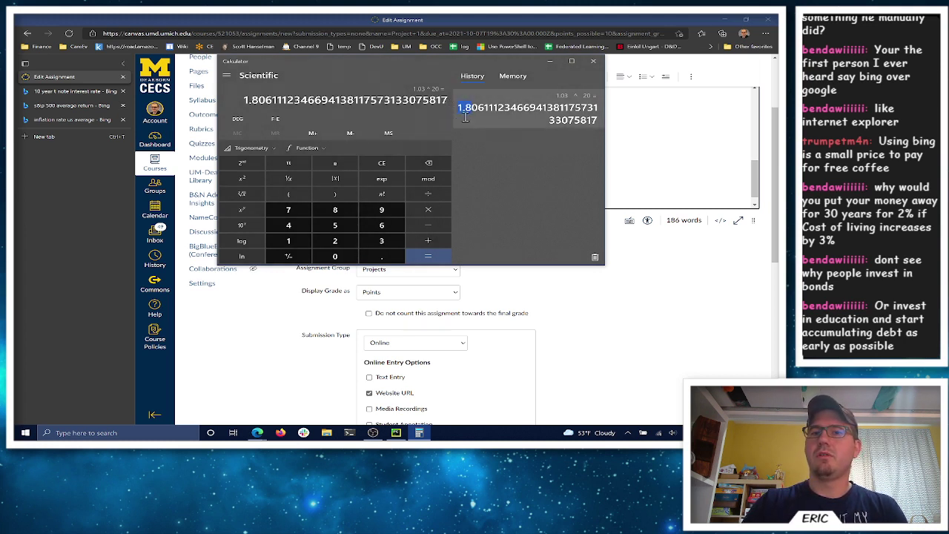
{"action": "mouse_move", "coordinate": [459, 109]}
{"action": "left_mouse_down"}
{"action": "mouse_move", "coordinate": [482, 104]}
{"action": "mouse_move", "coordinate": [472, 110]}
{"action": "left_mouse_up"}
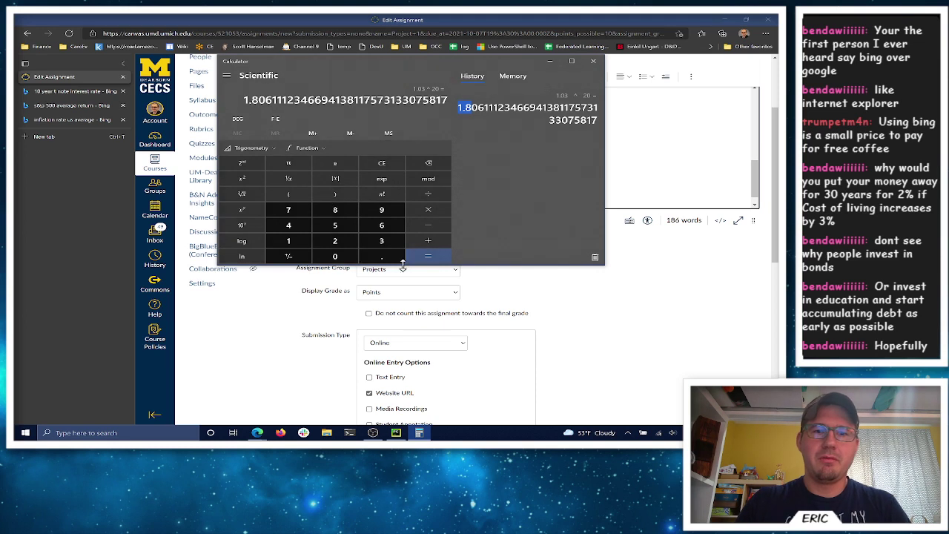
Clear the calculation, compute 1.03 to the power of 50, and close Calculator
{"action": "left_click", "coordinate": [381, 162]}
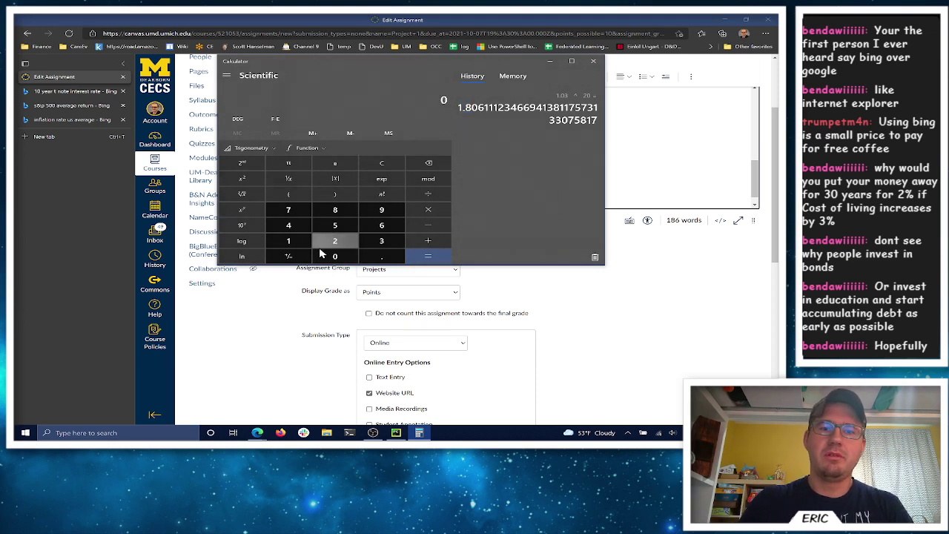
{"action": "left_click", "coordinate": [293, 243]}
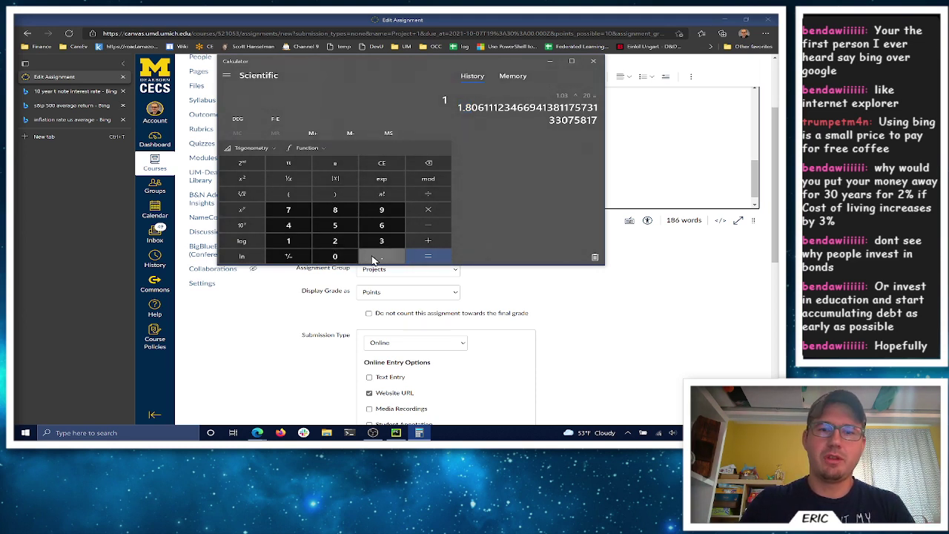
{"action": "left_click", "coordinate": [381, 256]}
{"action": "left_click", "coordinate": [334, 255]}
{"action": "left_click", "coordinate": [381, 240]}
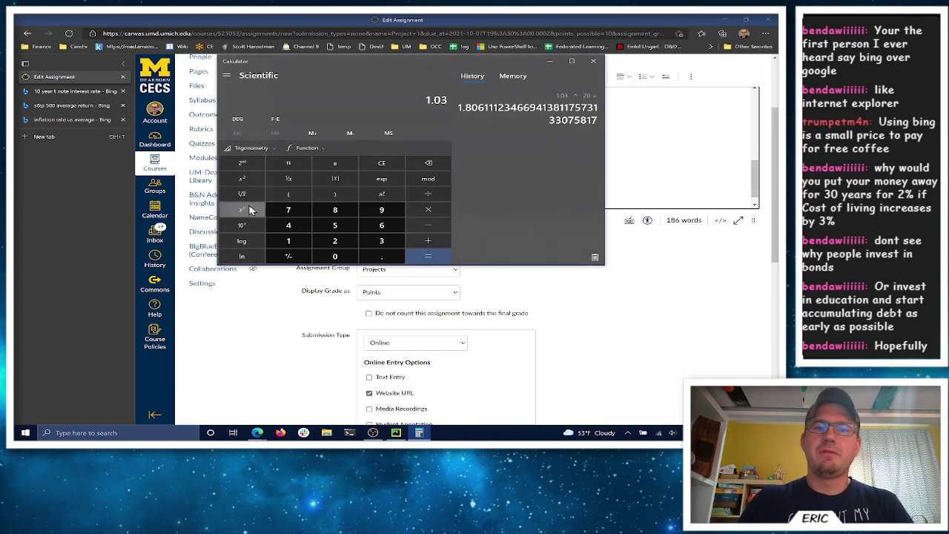
{"action": "left_click", "coordinate": [244, 210]}
{"action": "left_click", "coordinate": [337, 224]}
{"action": "left_click", "coordinate": [346, 264]}
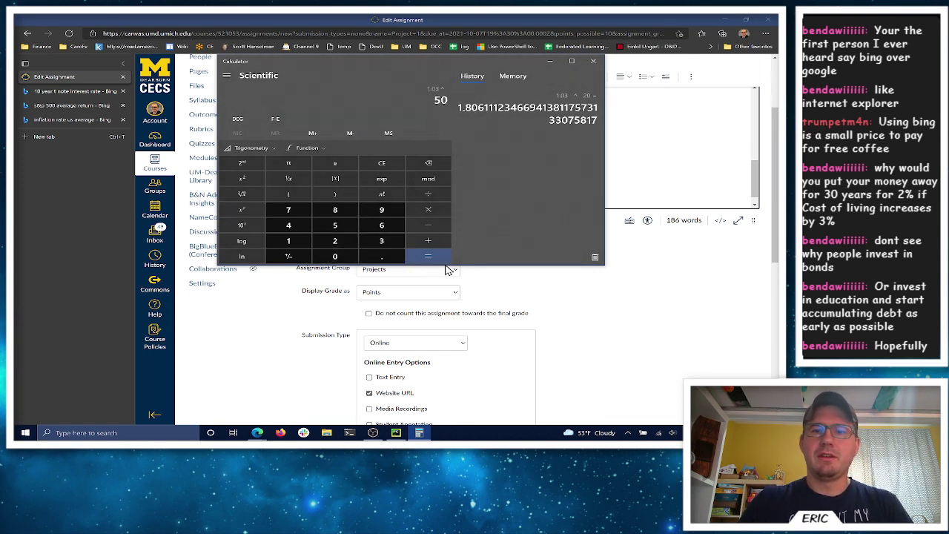
{"action": "left_click", "coordinate": [436, 256]}
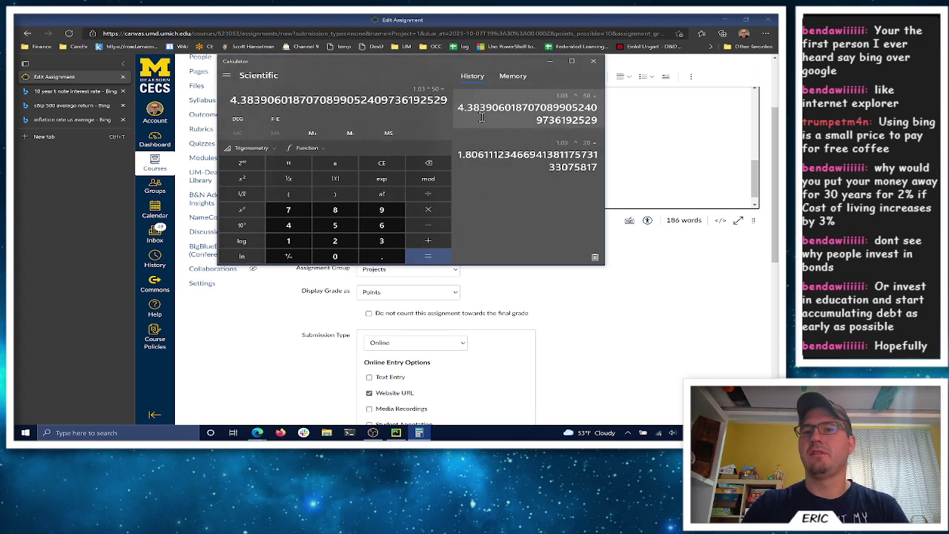
{"action": "left_click", "coordinate": [593, 61]}
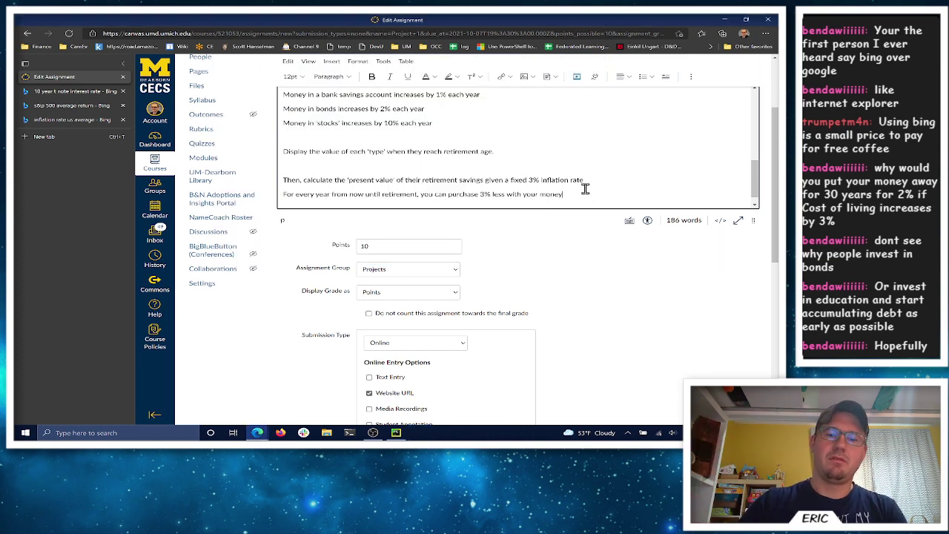
Add the line "Divide the total future savings by the inflation factor 1.03^n years until retirement" at the end of the assignment description
{"action": "key", "text": "Return"}
{"action": "type", "text": "Divide"}
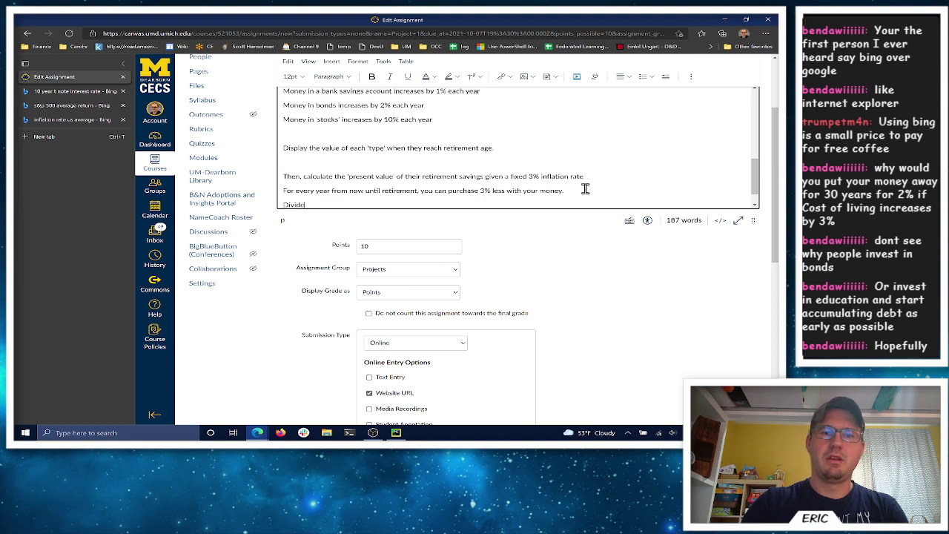
{"action": "type", "text": " teh to"}
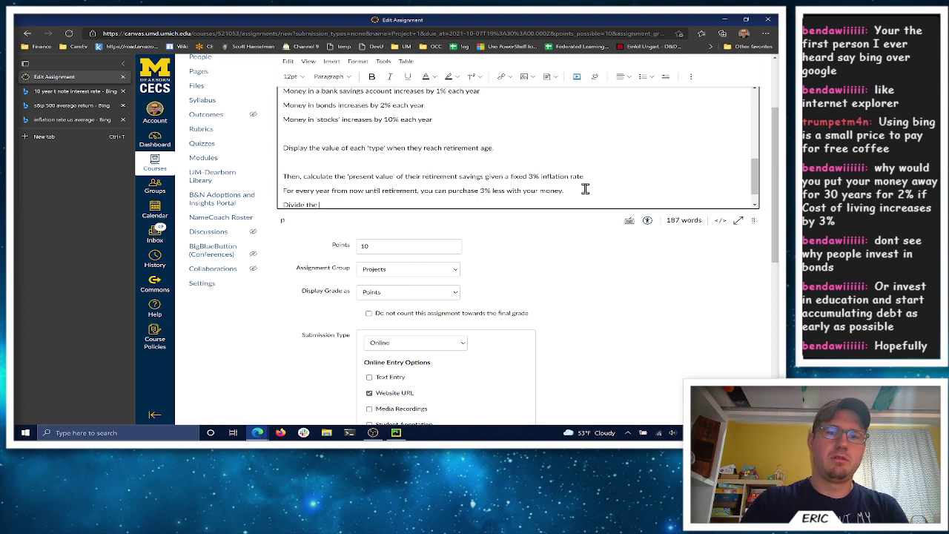
{"action": "type", "text": "tal future savings by the"}
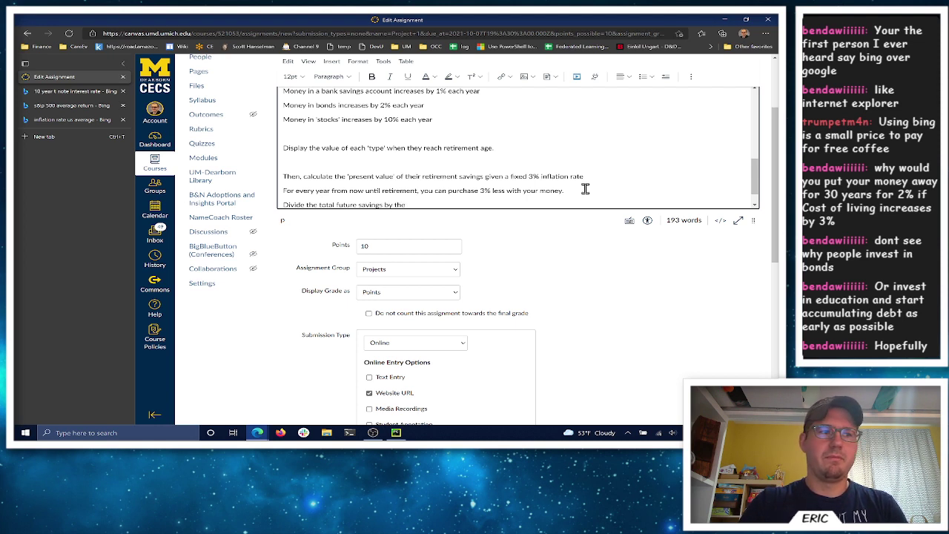
{"action": "type", "text": " inflation factor 1.03^"}
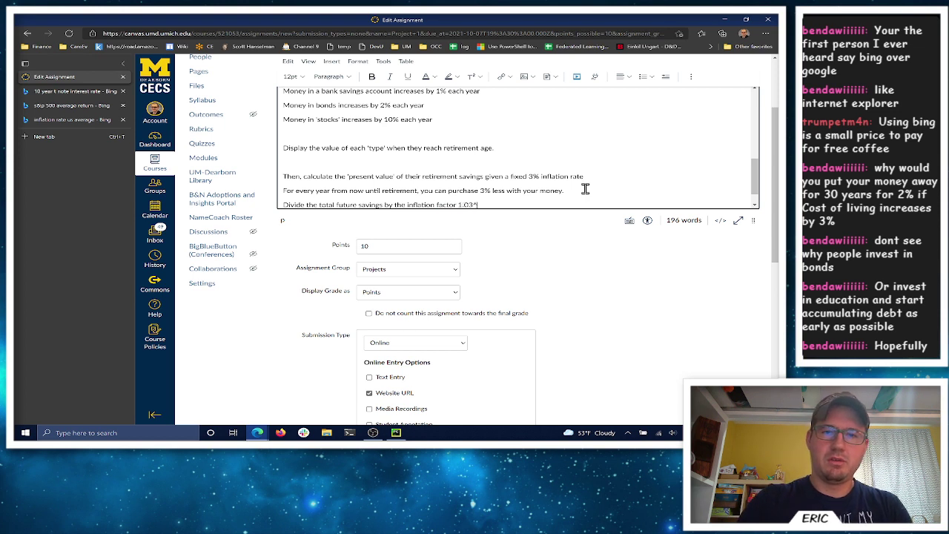
{"action": "type", "text": "n yea"}
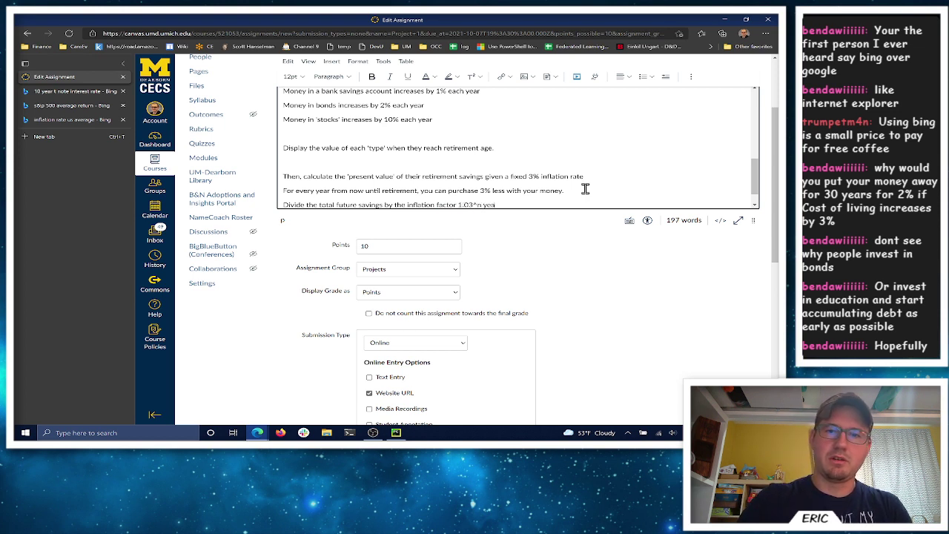
{"action": "type", "text": "rs until ret"}
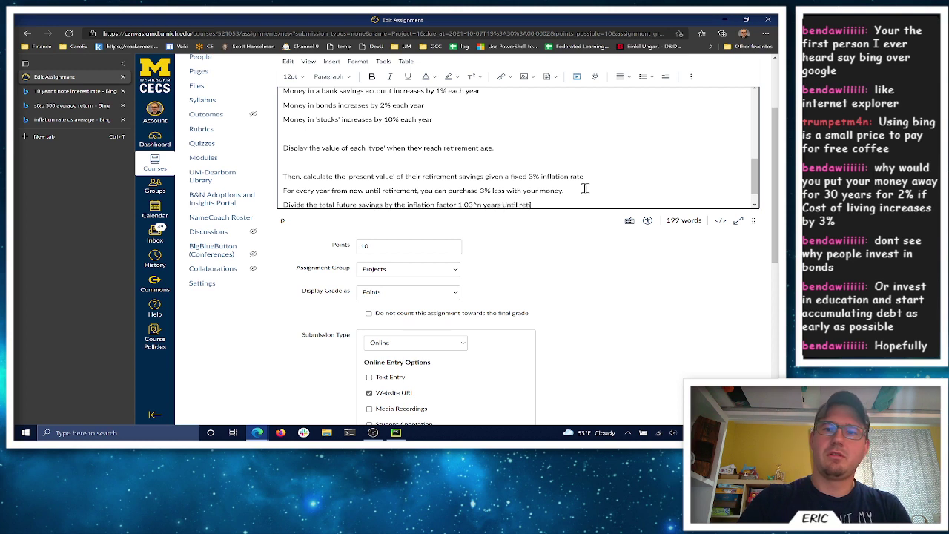
{"action": "type", "text": "irement"}
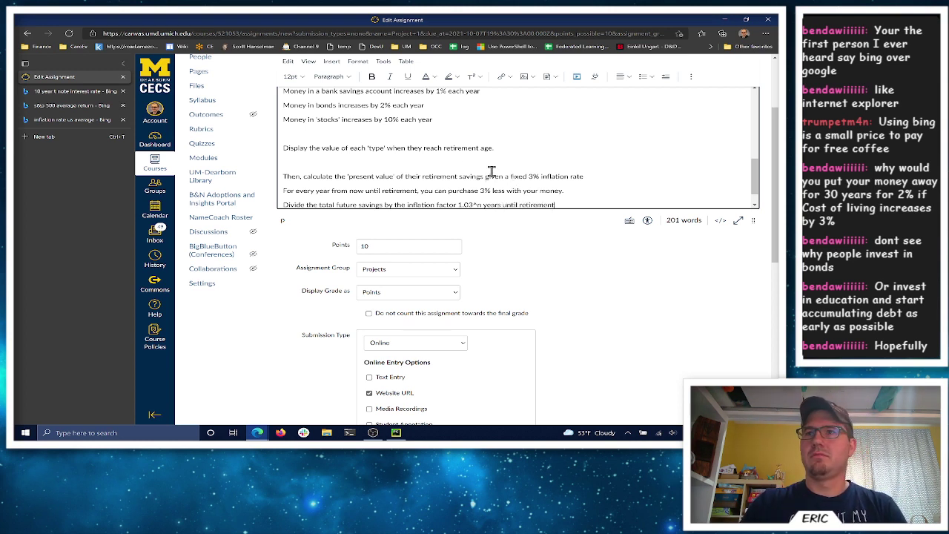
{"action": "left_click", "coordinate": [419, 147]}
{"action": "type", "text": "y"}
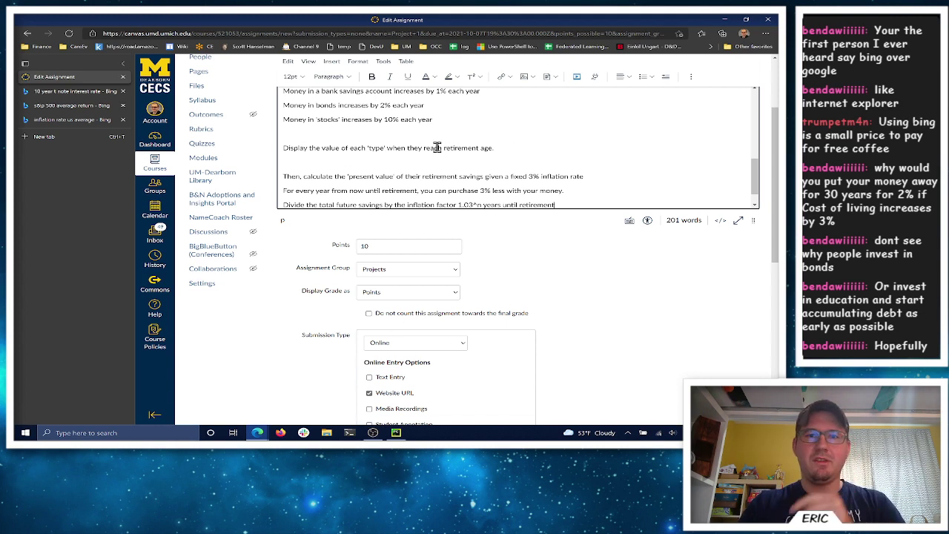
{"action": "triple_click", "coordinate": [329, 120]}
{"action": "left_click", "coordinate": [470, 119]}
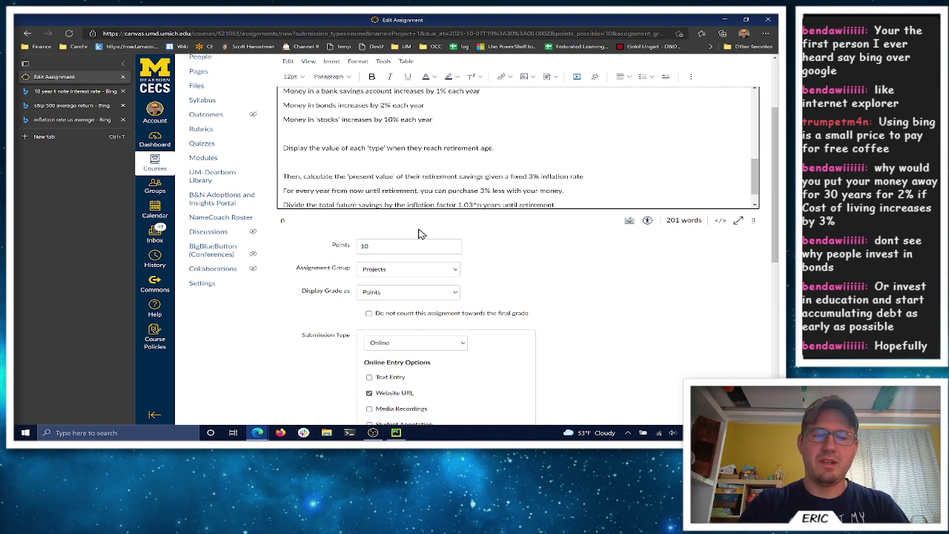
Open the Windows Calculator again
{"action": "key", "text": "super"}
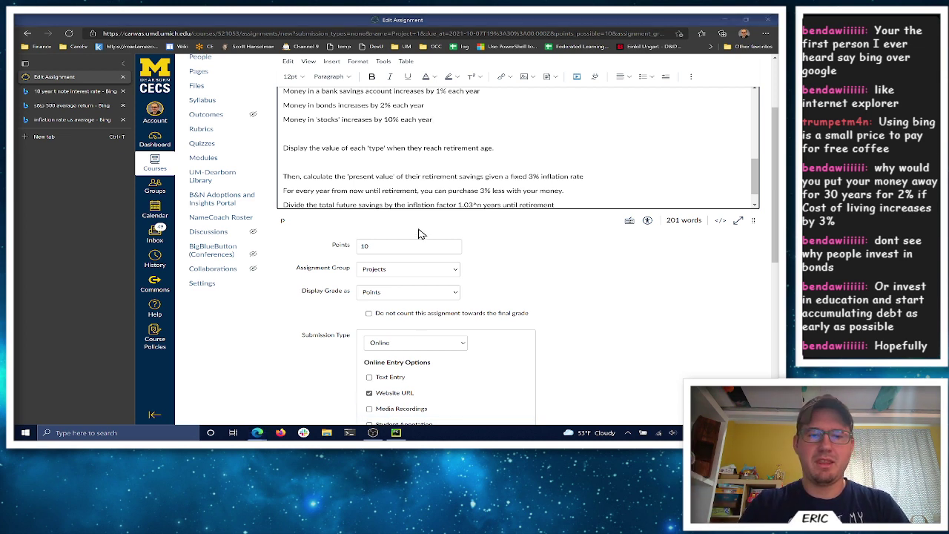
{"action": "type", "text": "calc"}
{"action": "key", "text": "Return"}
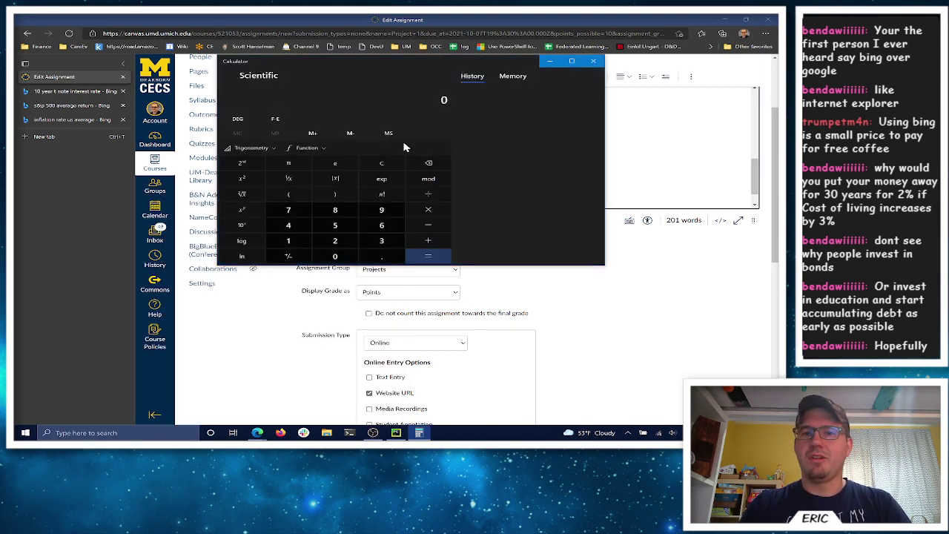
{"action": "left_click", "coordinate": [288, 240]}
{"action": "left_click", "coordinate": [338, 257]}
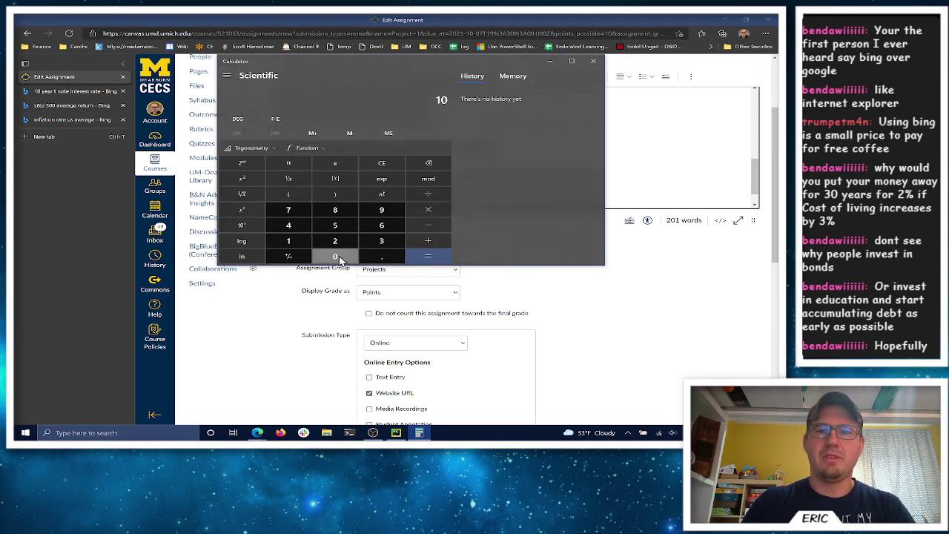
{"action": "left_click", "coordinate": [337, 257]}
{"action": "left_click", "coordinate": [337, 257]}
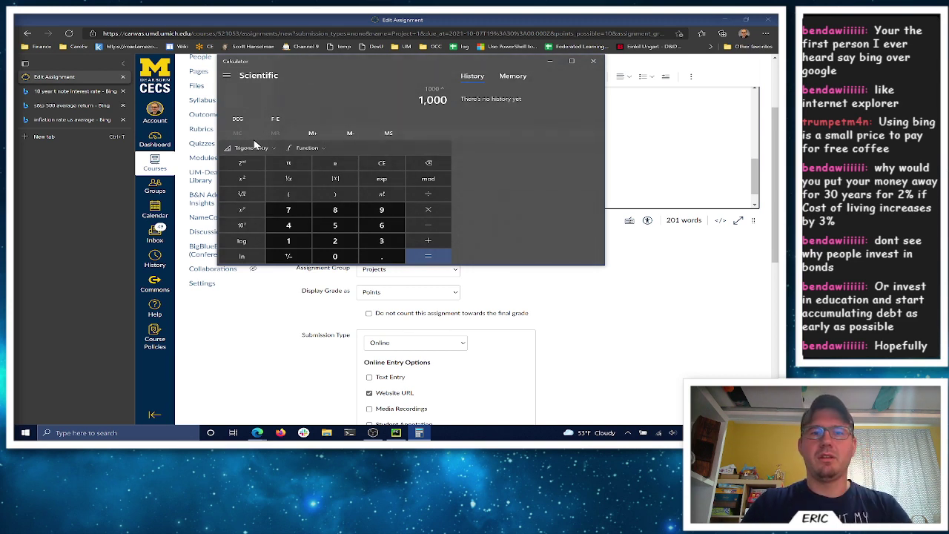
{"action": "left_click", "coordinate": [381, 162]}
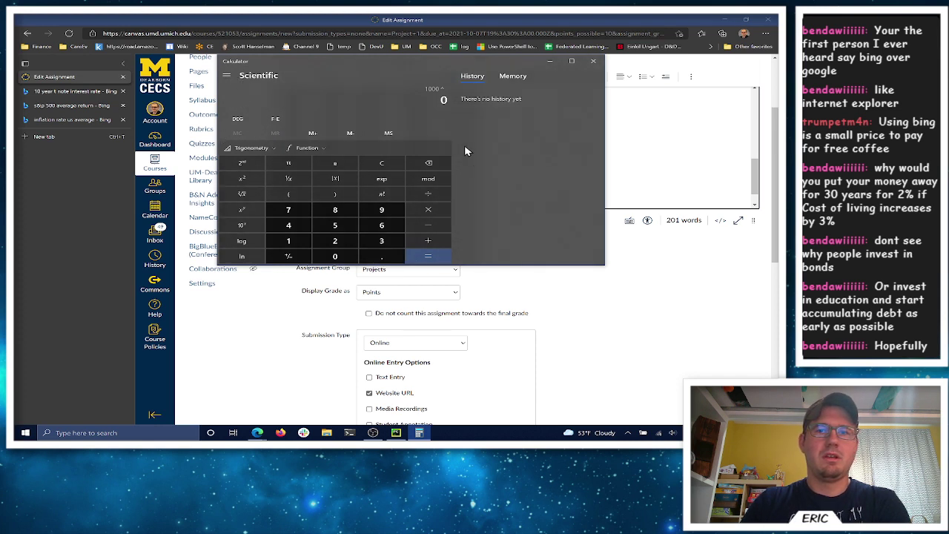
{"action": "left_click", "coordinate": [381, 162]}
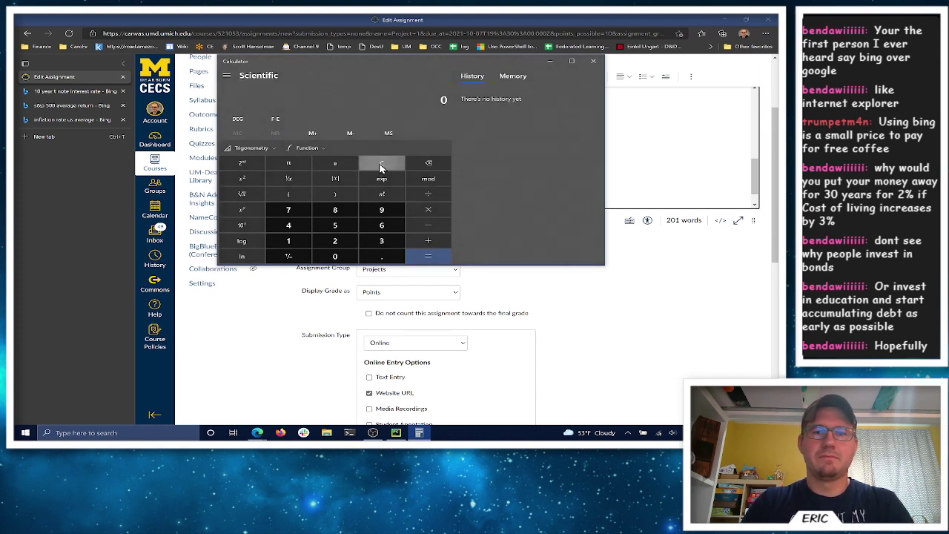
Calculate 1.1 to the power of 50 for the 50-year stock growth factor, and close Calculator
{"action": "left_click", "coordinate": [297, 247]}
{"action": "left_click", "coordinate": [381, 256]}
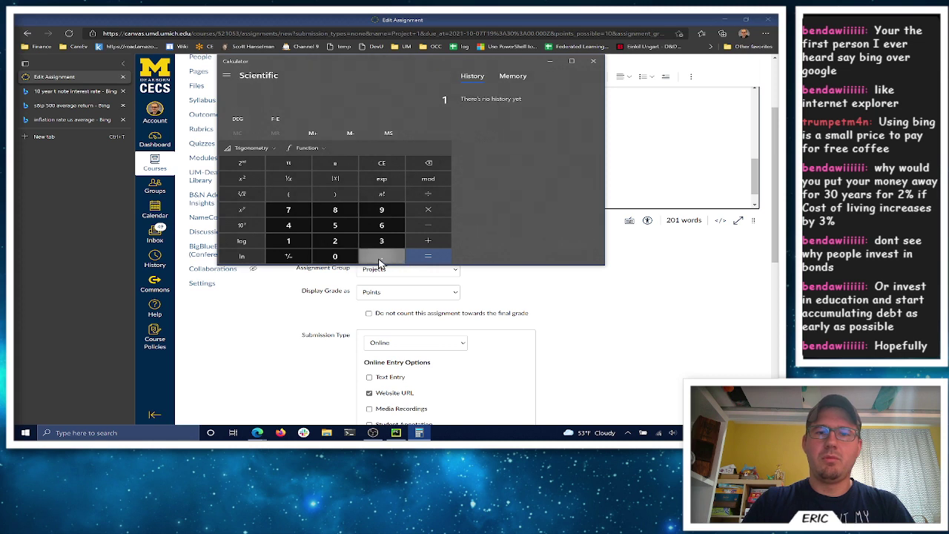
{"action": "left_click", "coordinate": [291, 242]}
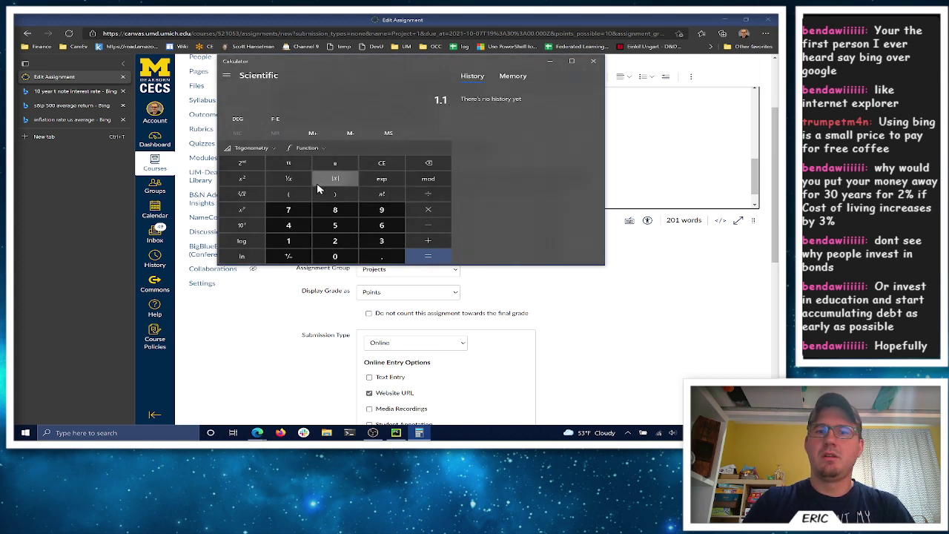
{"action": "left_click", "coordinate": [243, 208]}
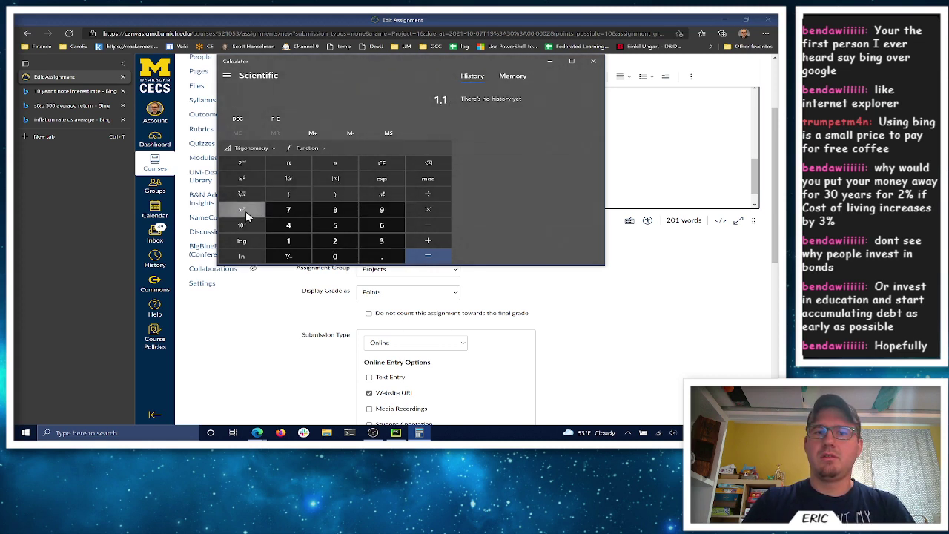
{"action": "left_click", "coordinate": [334, 225]}
{"action": "left_click", "coordinate": [334, 256]}
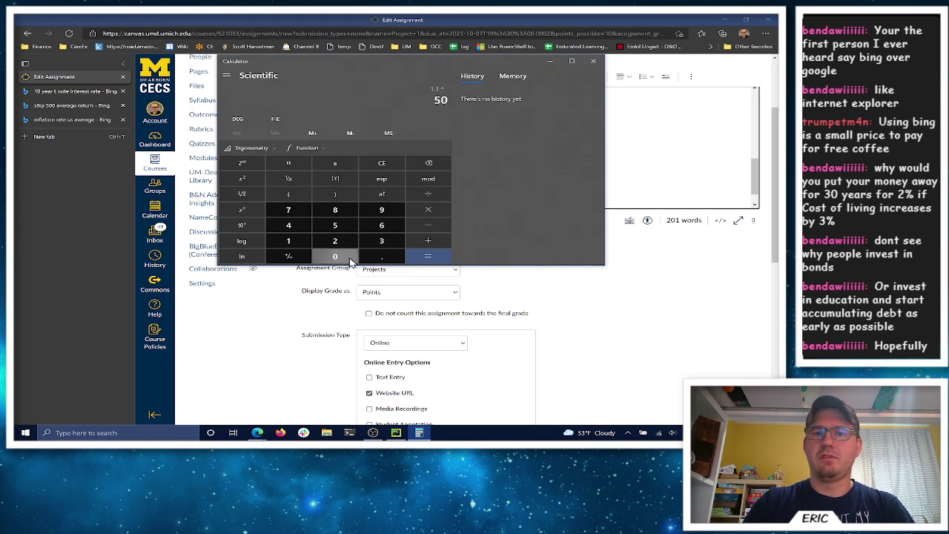
{"action": "left_click", "coordinate": [428, 256]}
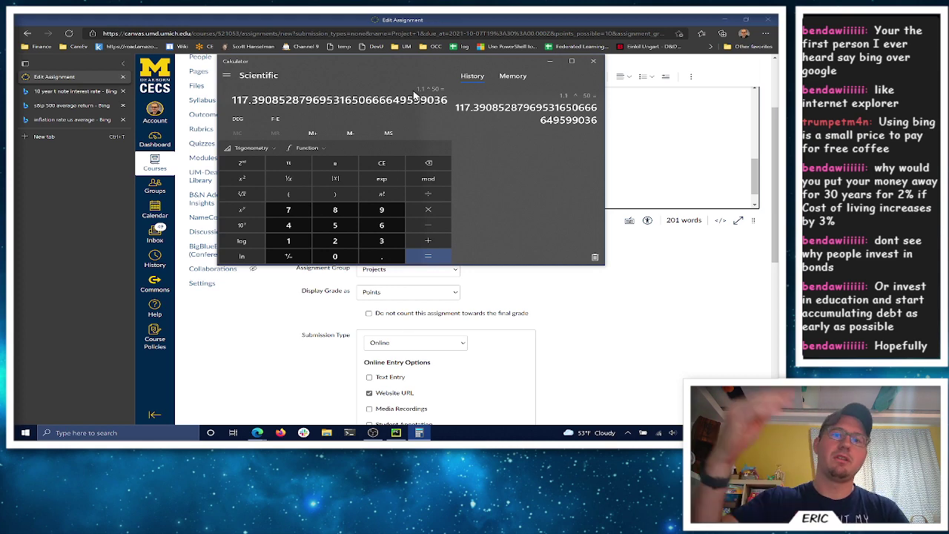
{"action": "left_click", "coordinate": [593, 61]}
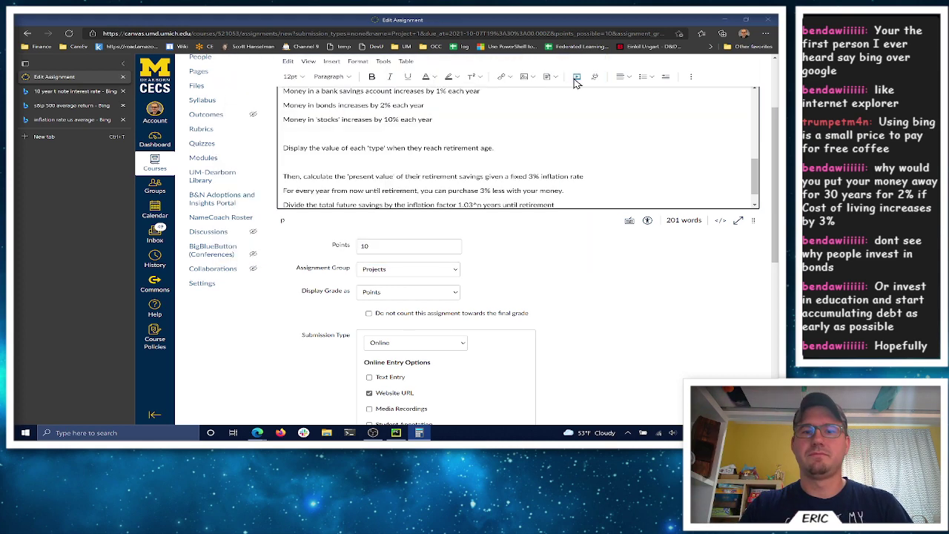
Open Excel and create a blank workbook
{"action": "key", "text": "super"}
{"action": "type", "text": "excel"}
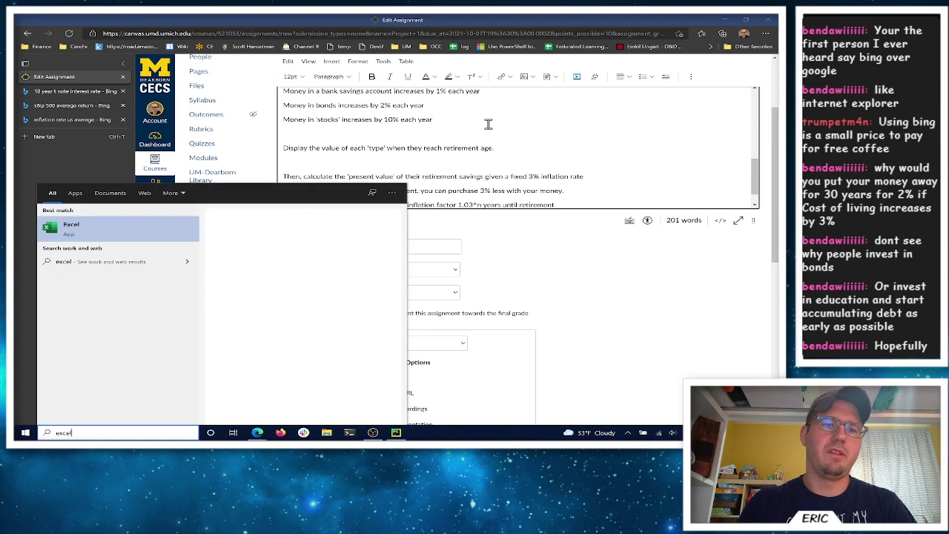
{"action": "key", "text": "Return"}
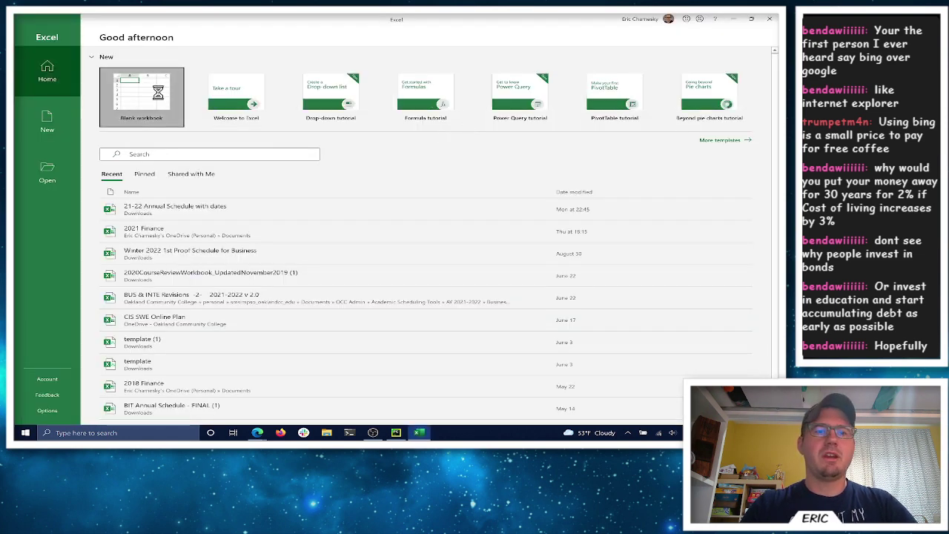
{"action": "left_click", "coordinate": [165, 112]}
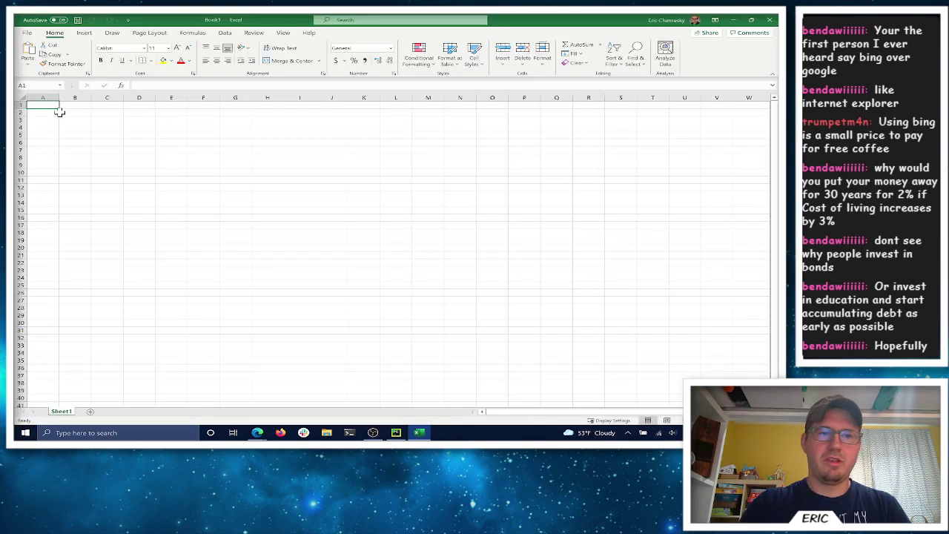
Enter the headers "Year" in A1 and "Total Value" in B1, with year 1 and a value of 1000 in row 2
{"action": "type", "text": "Year"}
{"action": "key", "text": "Tab"}
{"action": "type", "text": "I"}
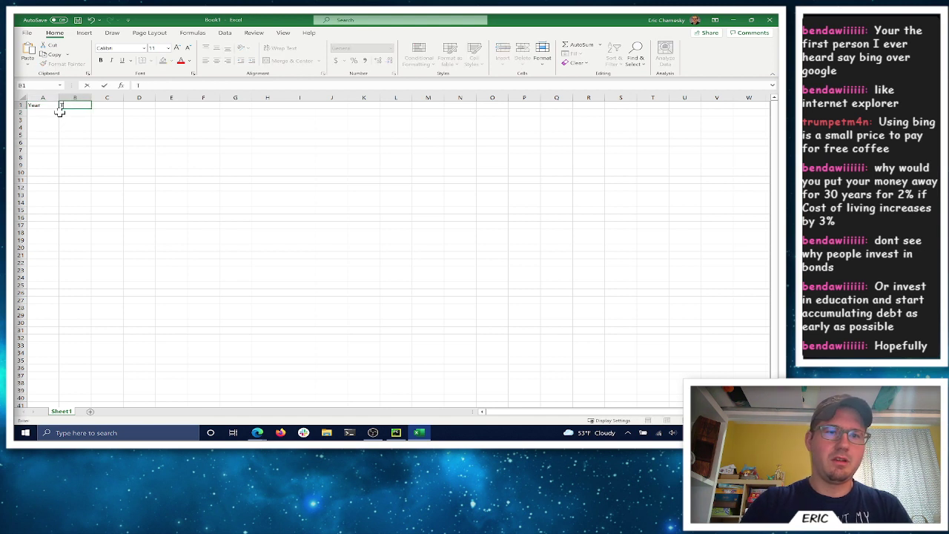
{"action": "type", "text": "otal Value"}
{"action": "key", "text": "Return"}
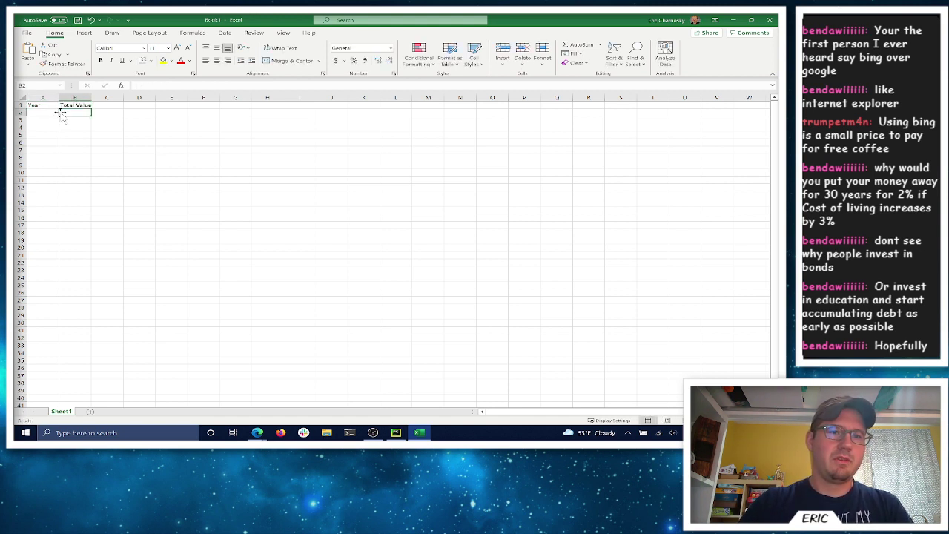
{"action": "type", "text": "1000"}
{"action": "key", "text": "Return"}
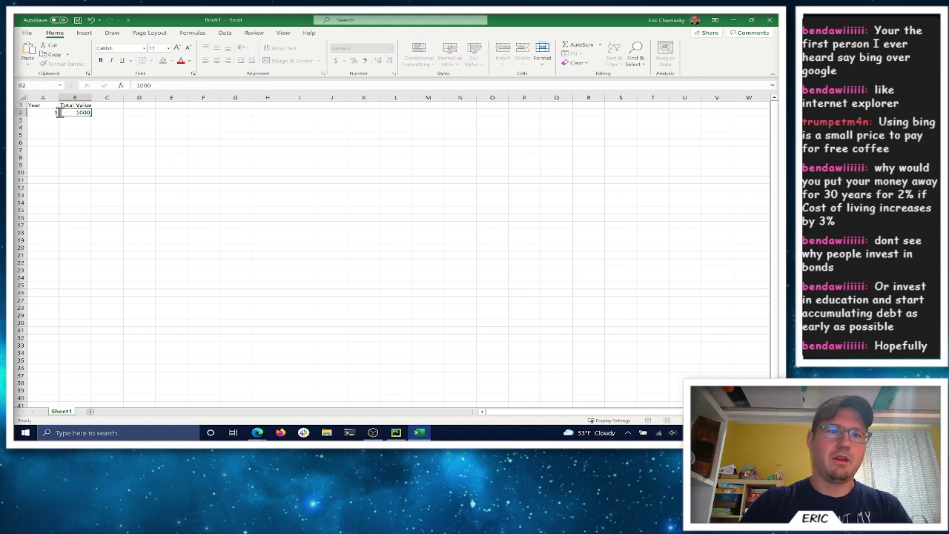
Format the whole Total Value column as Accounting dollar amounts
{"action": "key", "text": "Up"}
{"action": "key", "text": "Up"}
{"action": "left_click", "coordinate": [78, 91]}
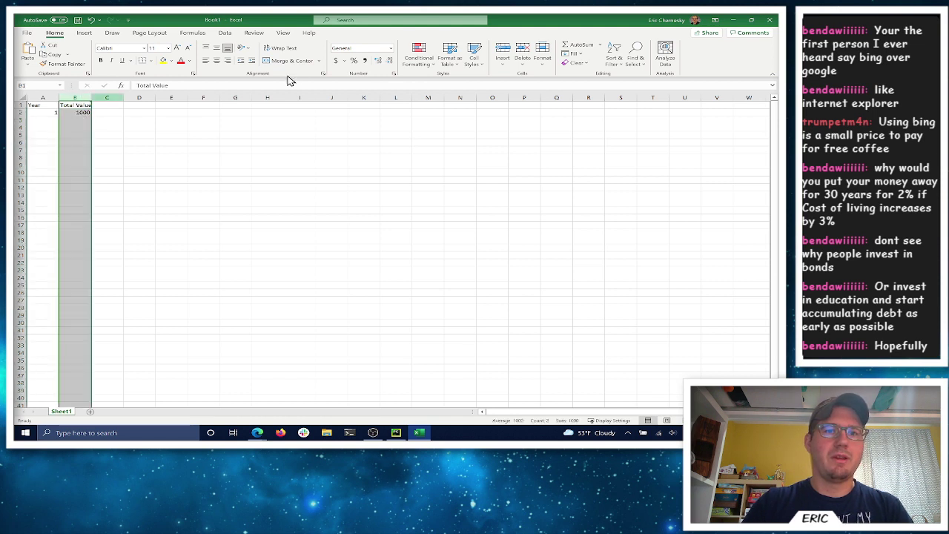
{"action": "key", "text": "ctrl+shift+4"}
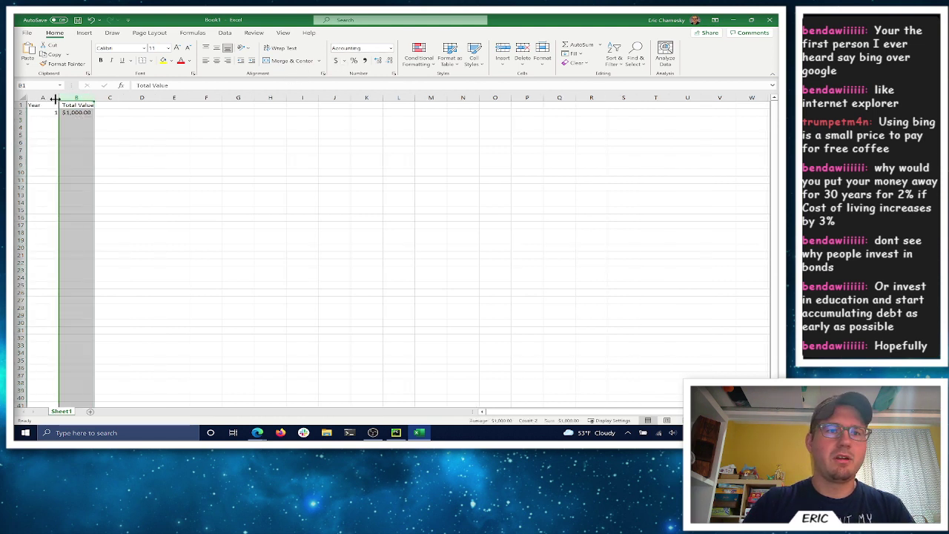
Enter years 2 and 3 below year 1 in column A and fill the series down to year 50
{"action": "left_click", "coordinate": [52, 112]}
{"action": "type", "text": "1"}
{"action": "type", "text": "2"}
{"action": "key", "text": "Return"}
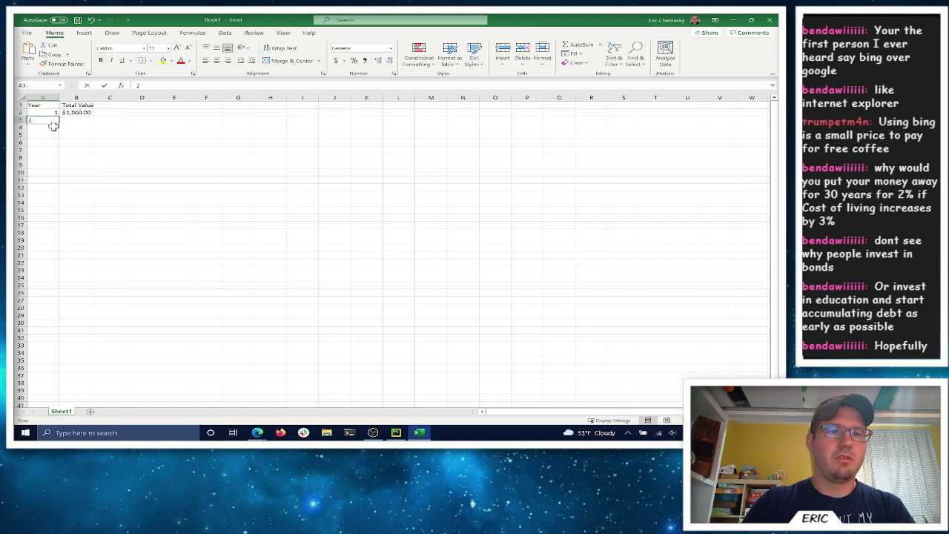
{"action": "type", "text": "3"}
{"action": "key", "text": "Return"}
{"action": "left_click", "coordinate": [54, 142]}
{"action": "left_click_drag", "start_coordinate": [50, 112], "coordinate": [55, 371]}
{"action": "scroll", "coordinate": [90, 284], "scroll_direction": "up", "scroll_amount": 5}
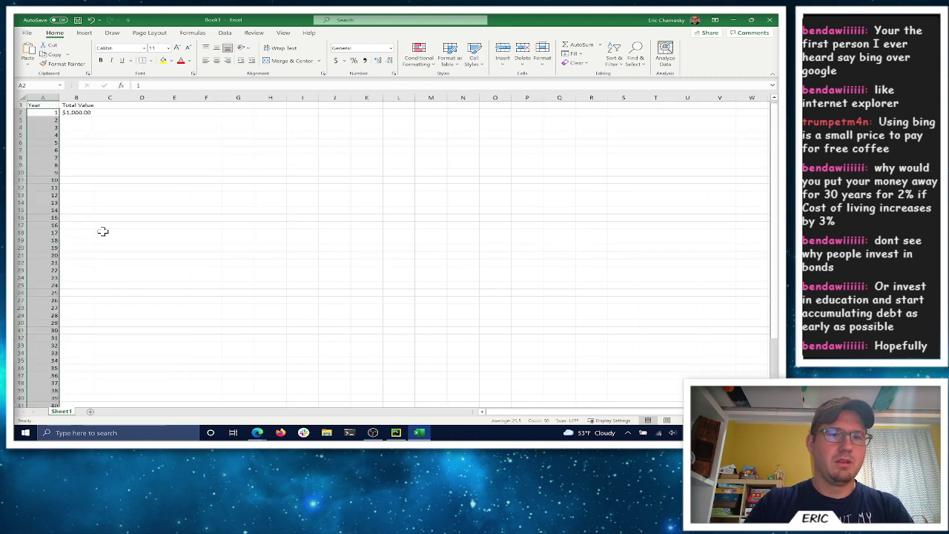
Enter the formula =B2*1.1 for year 2 in cell B3
{"action": "left_click", "coordinate": [78, 120]}
{"action": "type", "text": "="}
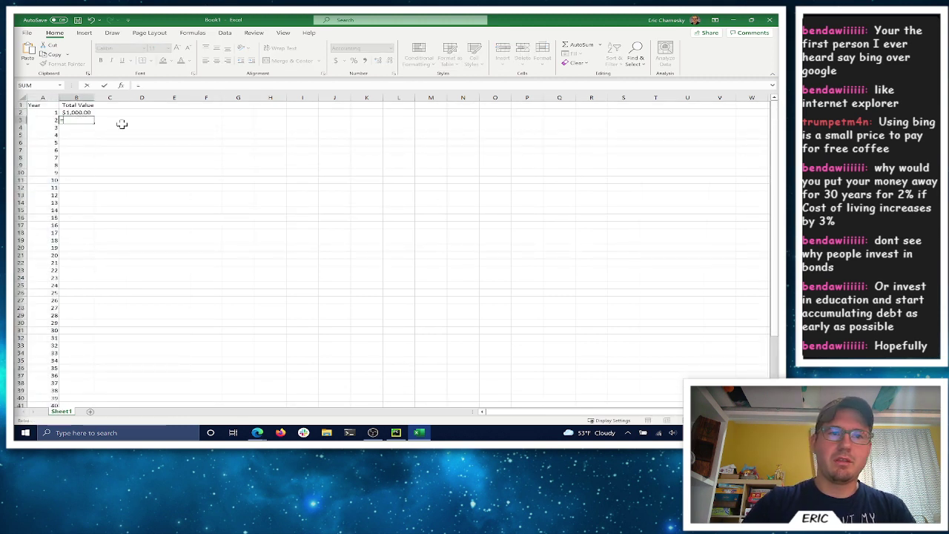
{"action": "key", "text": "Up"}
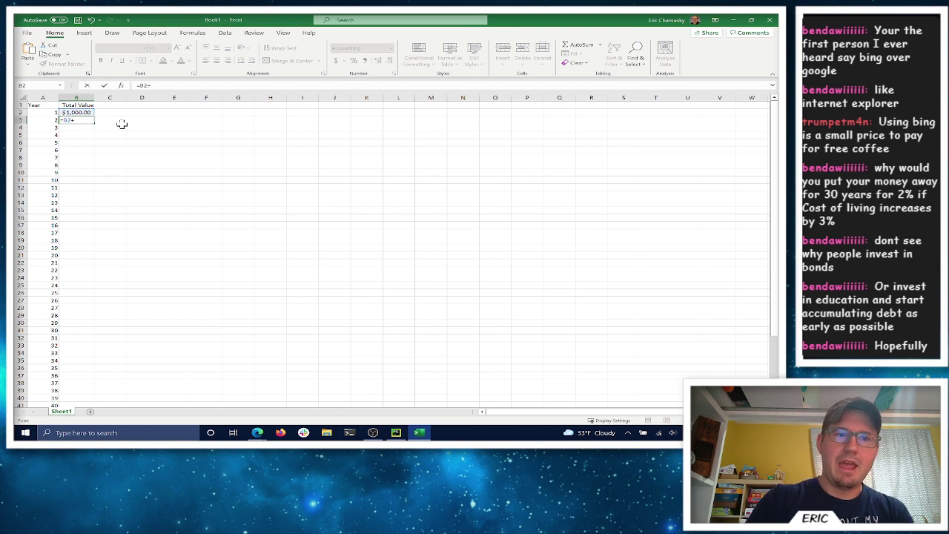
{"action": "type", "text": "+"}
{"action": "key", "text": "Up"}
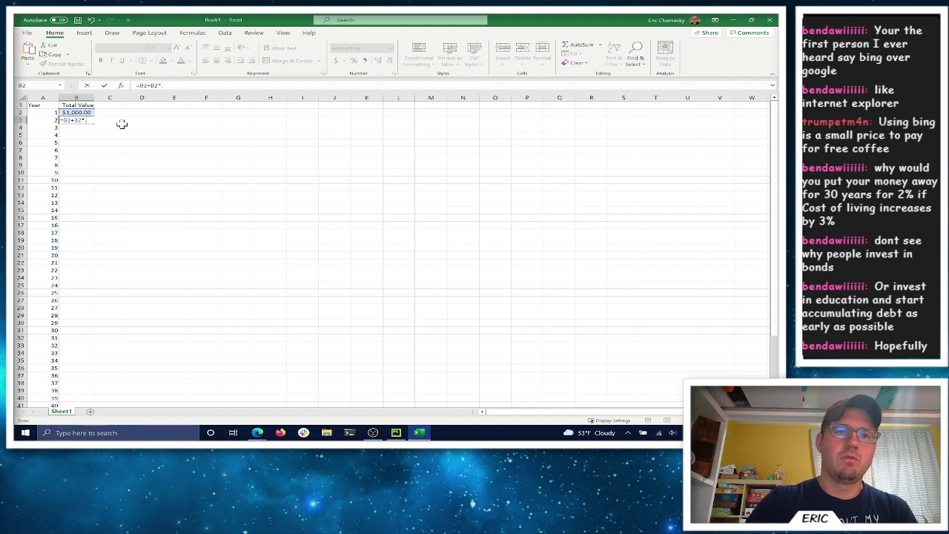
{"action": "key", "text": "BackSpace"}
{"action": "key", "text": "BackSpace"}
{"action": "key", "text": "BackSpace"}
{"action": "key", "text": "BackSpace"}
{"action": "key", "text": "BackSpace"}
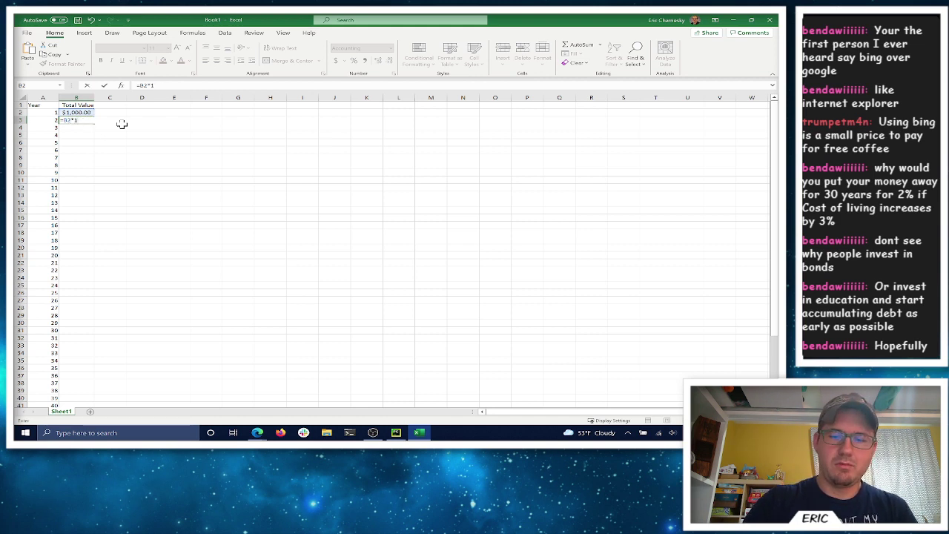
{"action": "key", "text": "Return"}
{"action": "key", "text": "Up"}
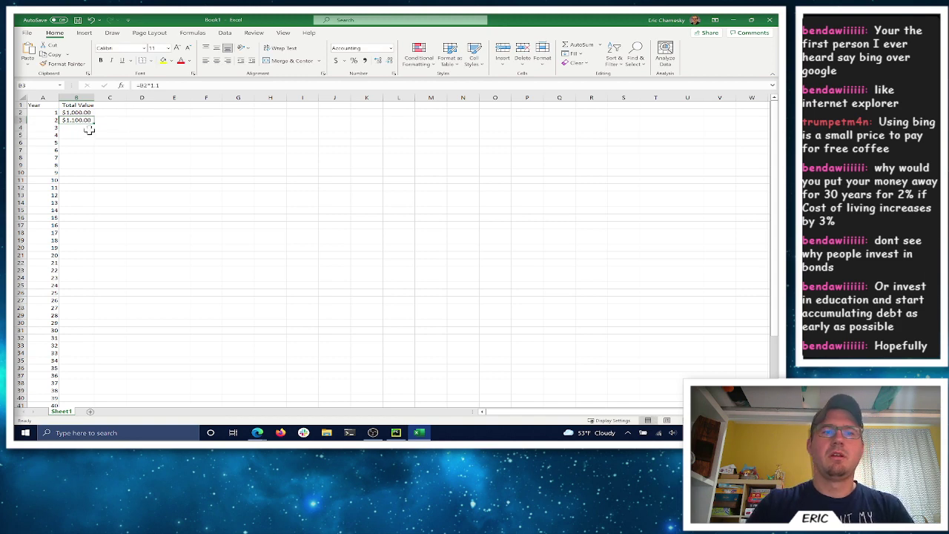
Fill the year 2 growth formula down to year 50 and autofit the Total Value column's width
{"action": "left_click_drag", "start_coordinate": [92, 124], "coordinate": [83, 394]}
{"action": "left_click", "coordinate": [142, 195]}
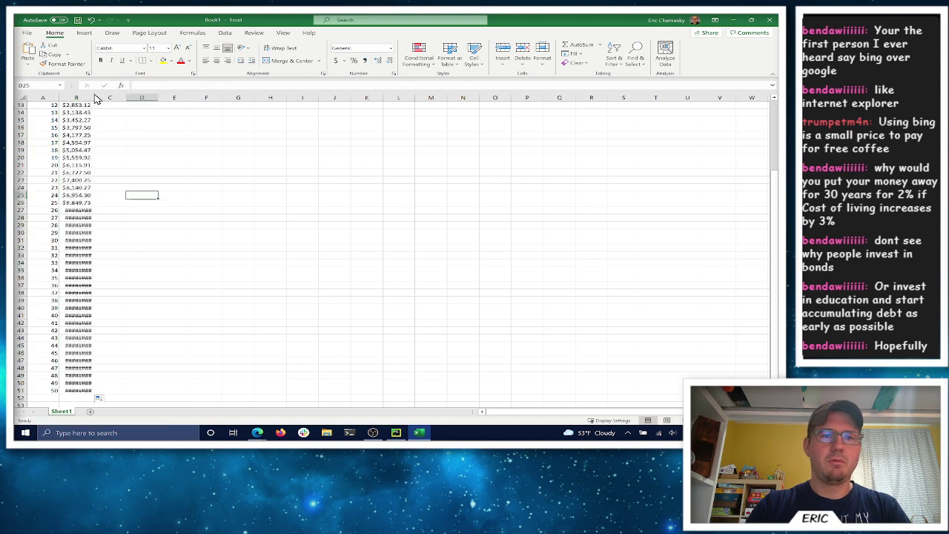
{"action": "double_click", "coordinate": [95, 97]}
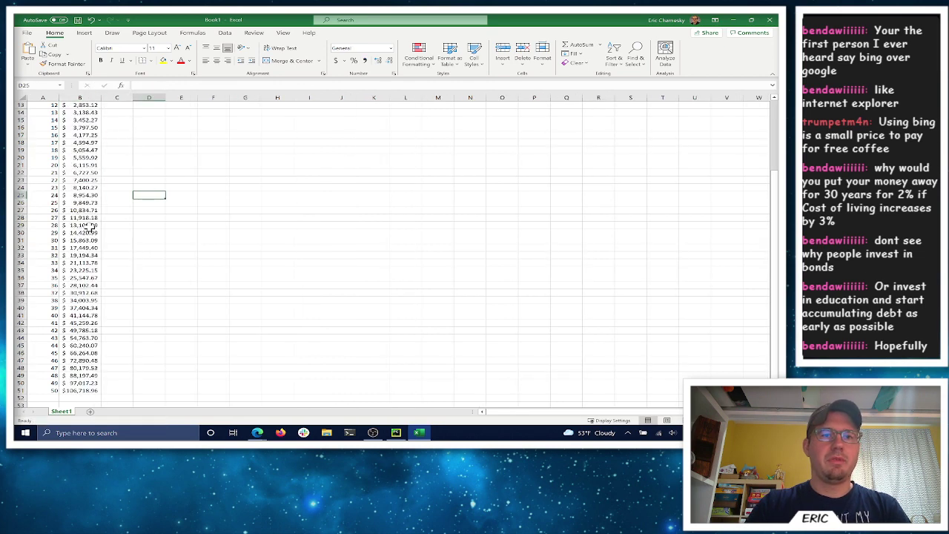
Extend the Year and Total Value series by one row to year 51
{"action": "scroll", "coordinate": [87, 223], "scroll_direction": "down", "scroll_amount": 2}
{"action": "left_click", "coordinate": [83, 346]}
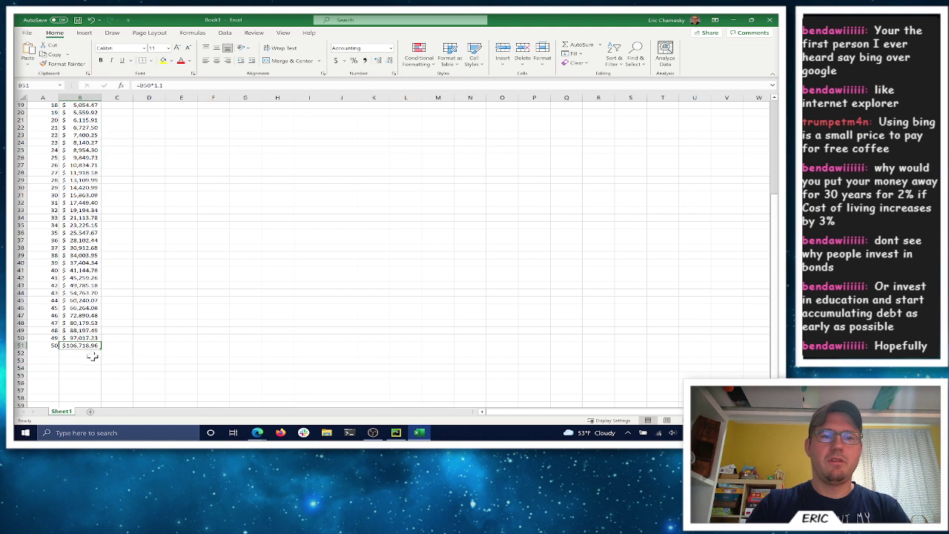
{"action": "left_click", "coordinate": [46, 346]}
{"action": "scroll", "coordinate": [111, 318], "scroll_direction": "up", "scroll_amount": 6}
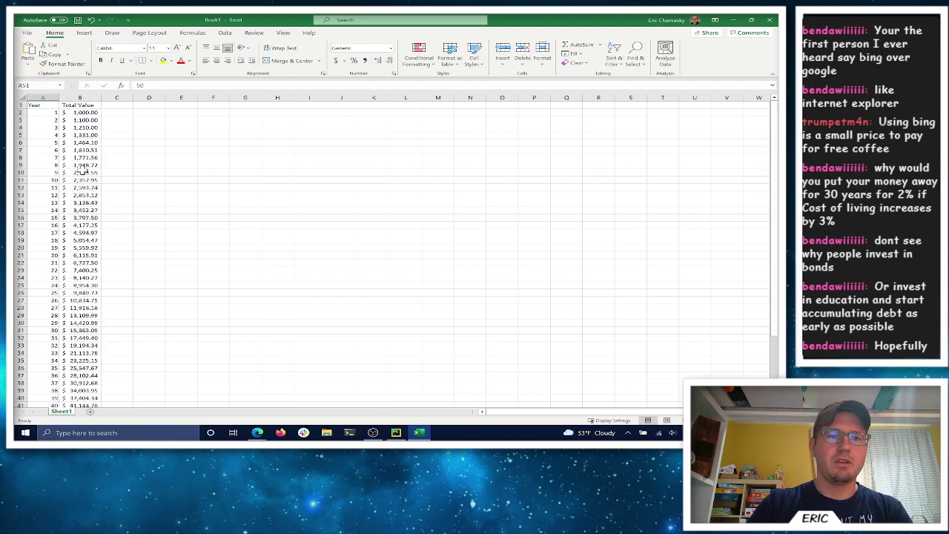
{"action": "scroll", "coordinate": [79, 268], "scroll_direction": "down", "scroll_amount": 12}
{"action": "left_click_drag", "start_coordinate": [46, 210], "coordinate": [98, 222]}
{"action": "left_click", "coordinate": [140, 260]}
{"action": "left_click", "coordinate": [88, 219]}
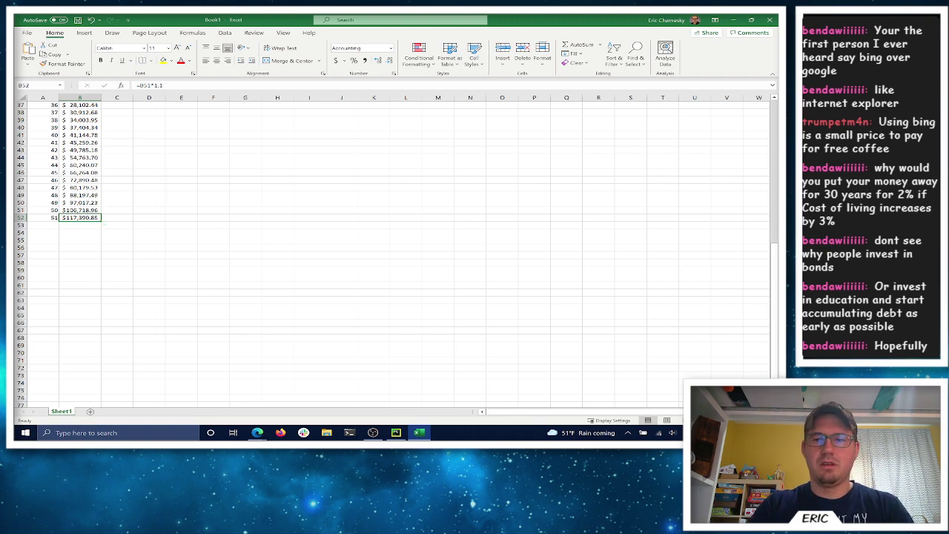
Enlarge the sheet and examine the compound growth from year 1 through years 50 and 51
{"action": "scroll", "coordinate": [168, 268], "scroll_direction": "up", "scroll_amount": 5}
{"action": "scroll", "coordinate": [167, 268], "scroll_direction": "down", "scroll_amount": 6}
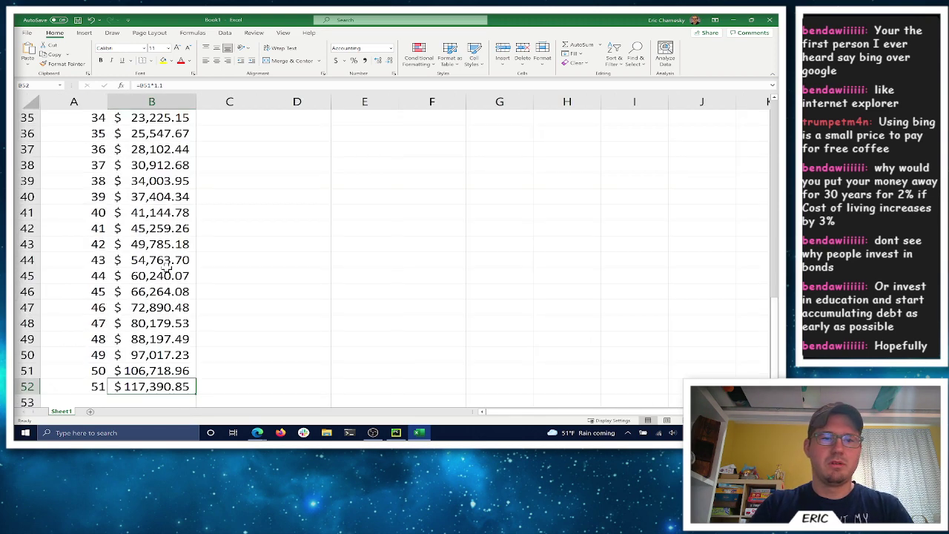
{"action": "scroll", "coordinate": [161, 208], "scroll_direction": "up", "scroll_amount": 4}
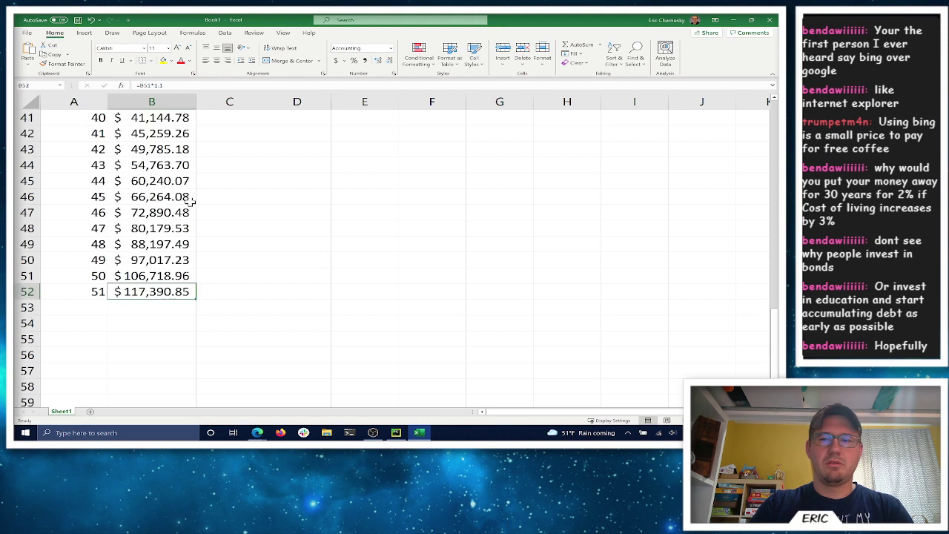
{"action": "left_click", "coordinate": [139, 276]}
{"action": "left_click", "coordinate": [146, 291]}
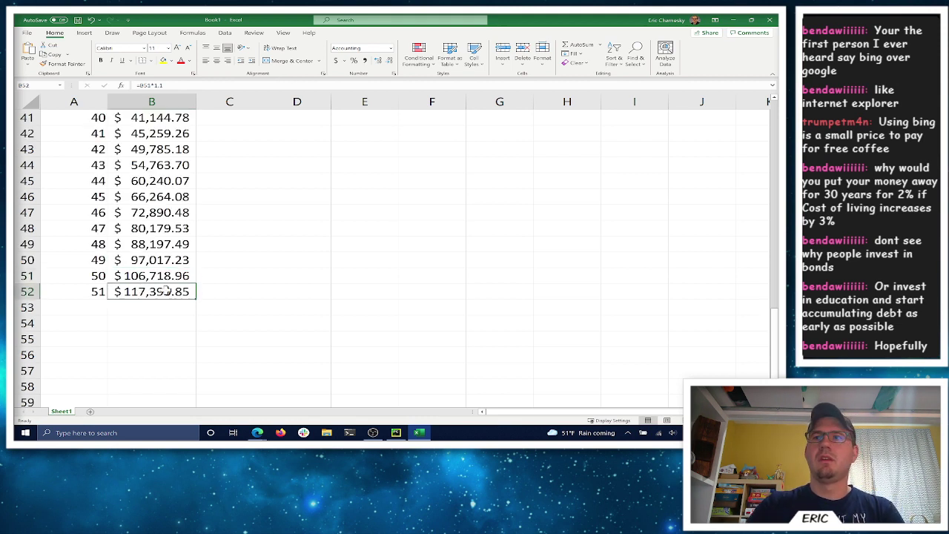
{"action": "left_click", "coordinate": [211, 298]}
{"action": "left_click", "coordinate": [148, 291]}
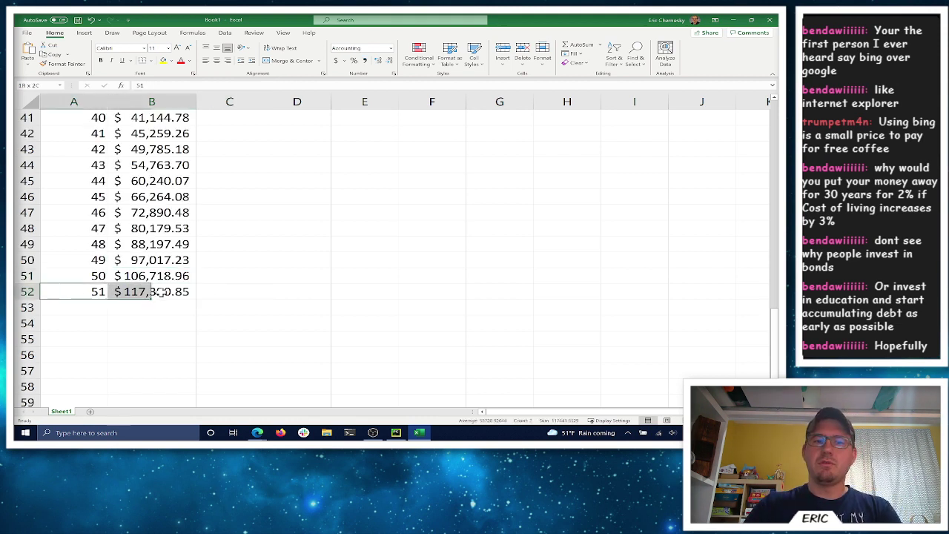
{"action": "left_click_drag", "start_coordinate": [92, 291], "coordinate": [144, 292]}
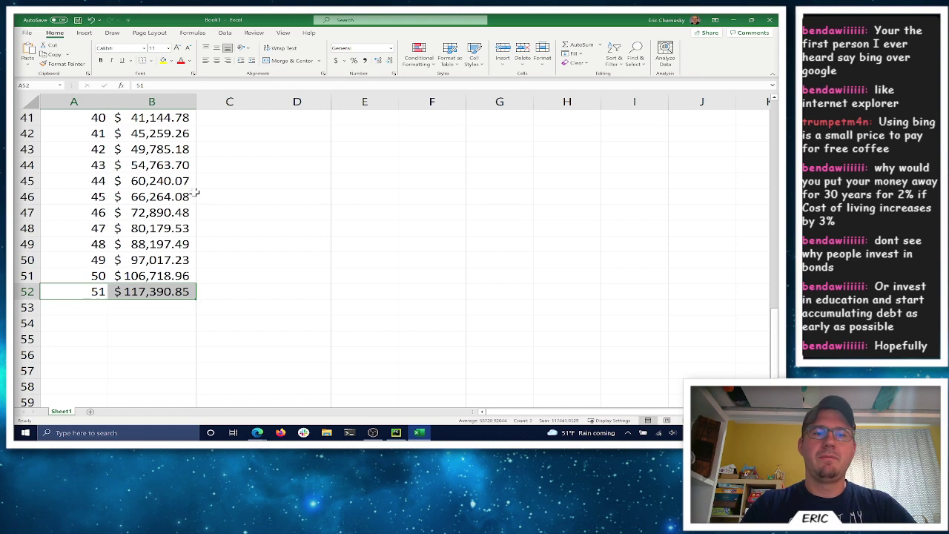
{"action": "scroll", "coordinate": [239, 285], "scroll_direction": "up", "scroll_amount": 13}
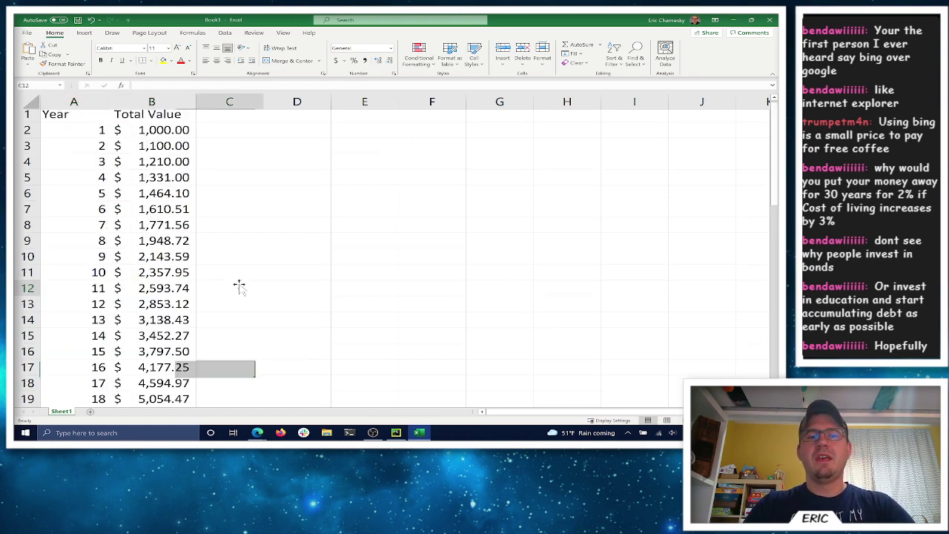
{"action": "left_click", "coordinate": [246, 289]}
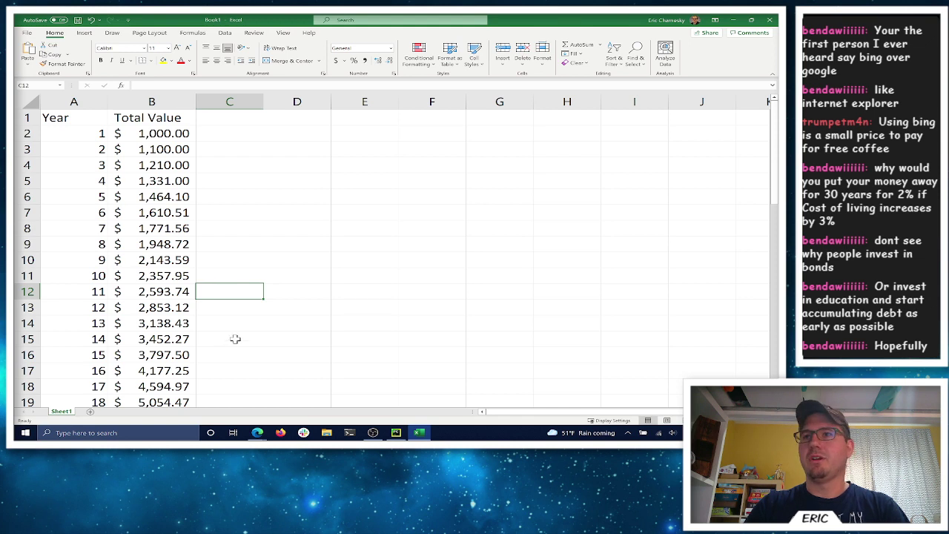
{"action": "scroll", "coordinate": [235, 339], "scroll_direction": "down", "scroll_amount": 20}
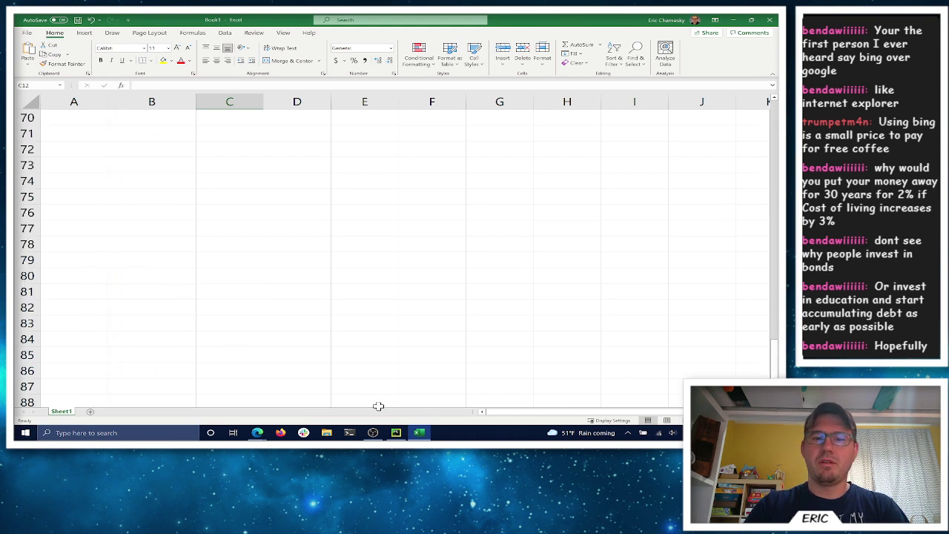
{"action": "scroll", "coordinate": [235, 210], "scroll_direction": "up", "scroll_amount": 5}
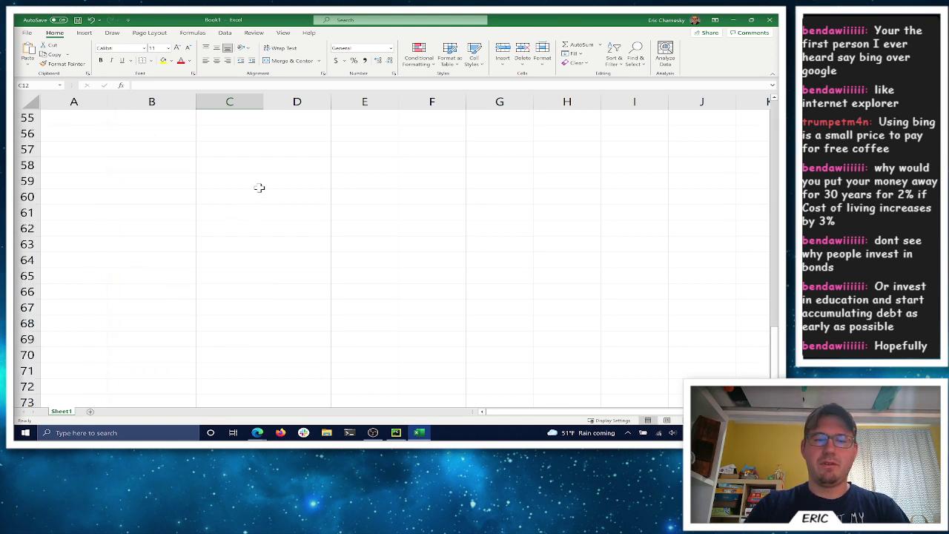
Open Calculator and compute the 50-year inflation factor 1.03^50
{"action": "scroll", "coordinate": [258, 188], "scroll_direction": "up", "scroll_amount": 3}
{"action": "key", "text": "super+s"}
{"action": "type", "text": "calc"}
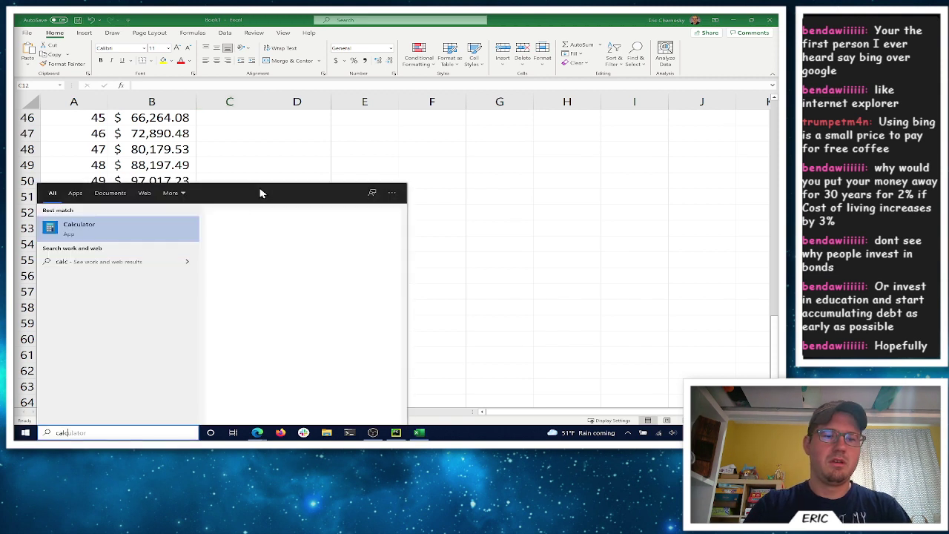
{"action": "key", "text": "Return"}
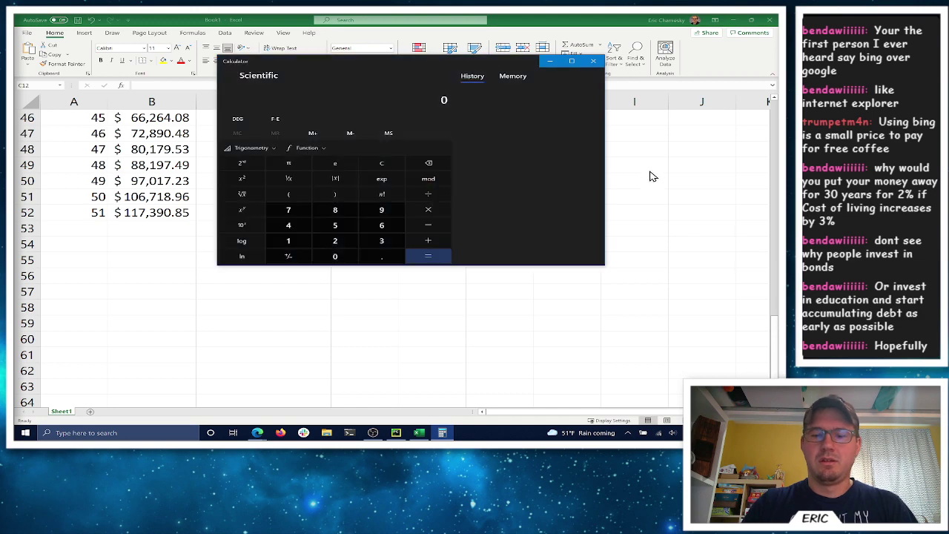
{"action": "type", "text": "1.03"}
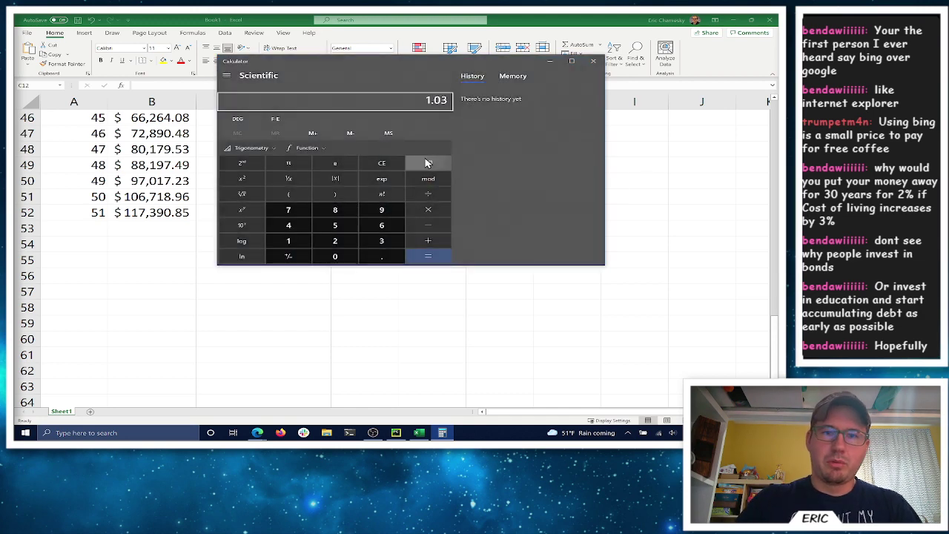
{"action": "left_click", "coordinate": [244, 210]}
{"action": "type", "text": "50"}
{"action": "key", "text": "Return"}
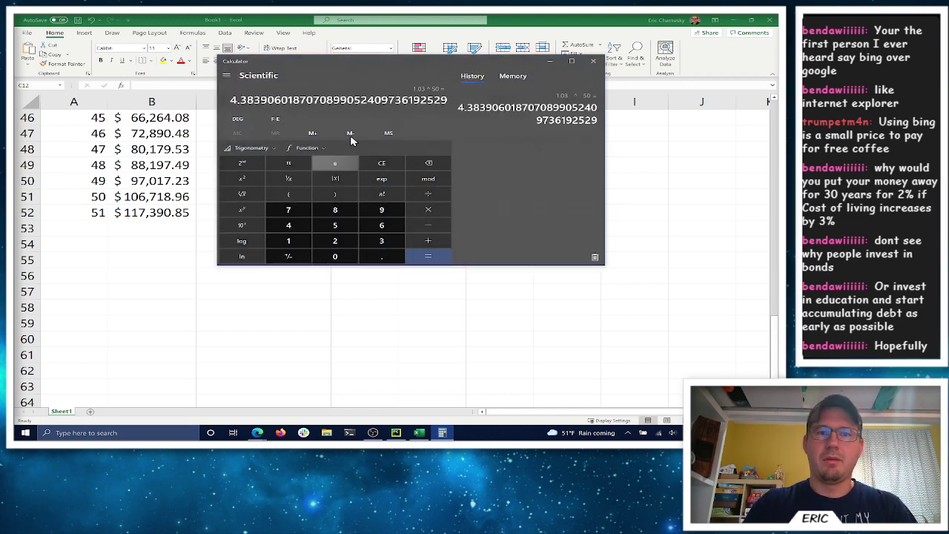
Back in the Excel sheet, enter =B52/4.38 in C52 to get the year 51 total's present value
{"action": "left_click", "coordinate": [236, 211]}
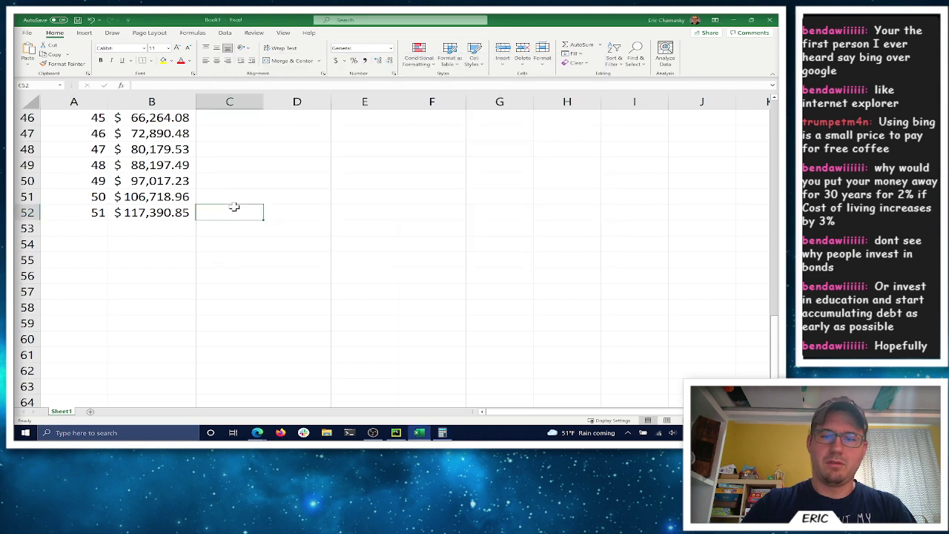
{"action": "type", "text": "=B52/4."}
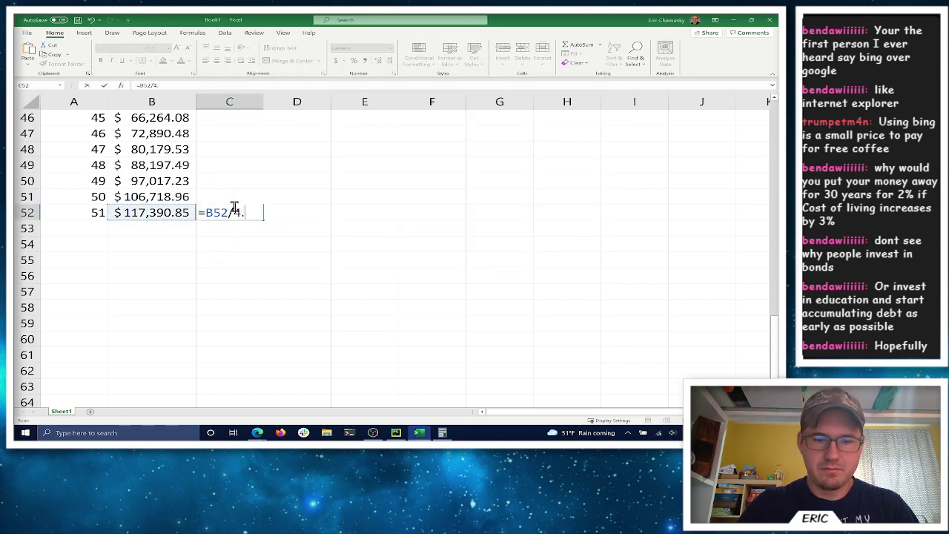
{"action": "type", "text": "38"}
{"action": "key", "text": "ctrl+Return"}
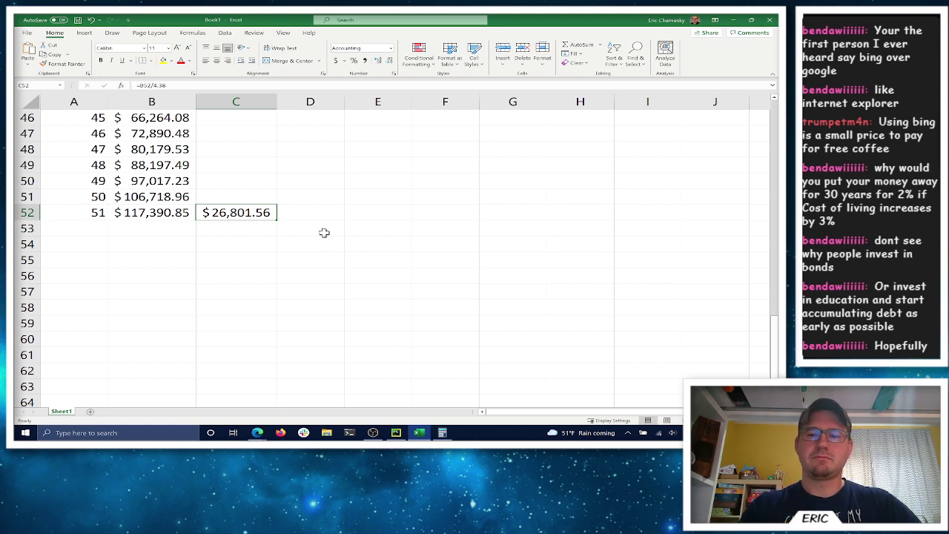
In the Canvas assignment, append "- multiply by 1.1^n years until retirement" to the stocks line and the same note with "1.02^ n" to bonds
{"action": "mouse_move", "coordinate": [257, 432]}
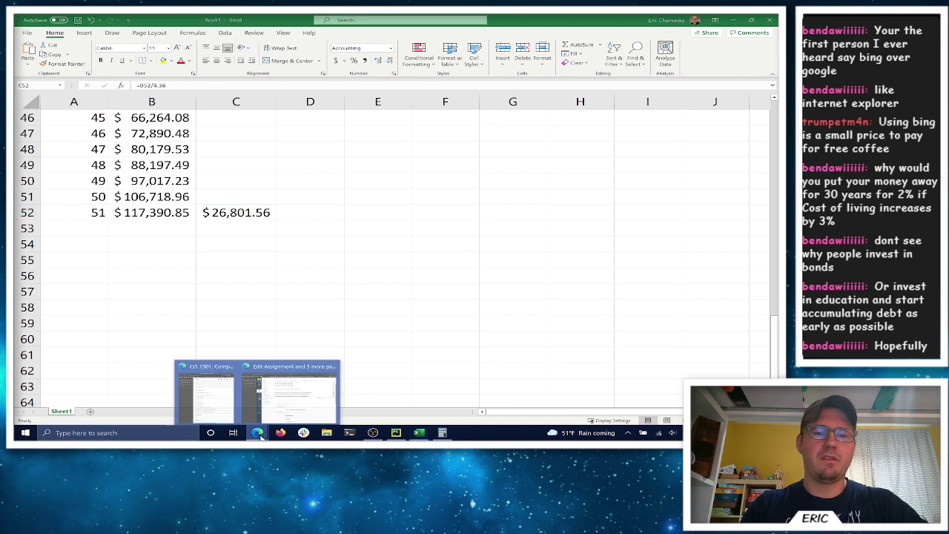
{"action": "left_click", "coordinate": [309, 410]}
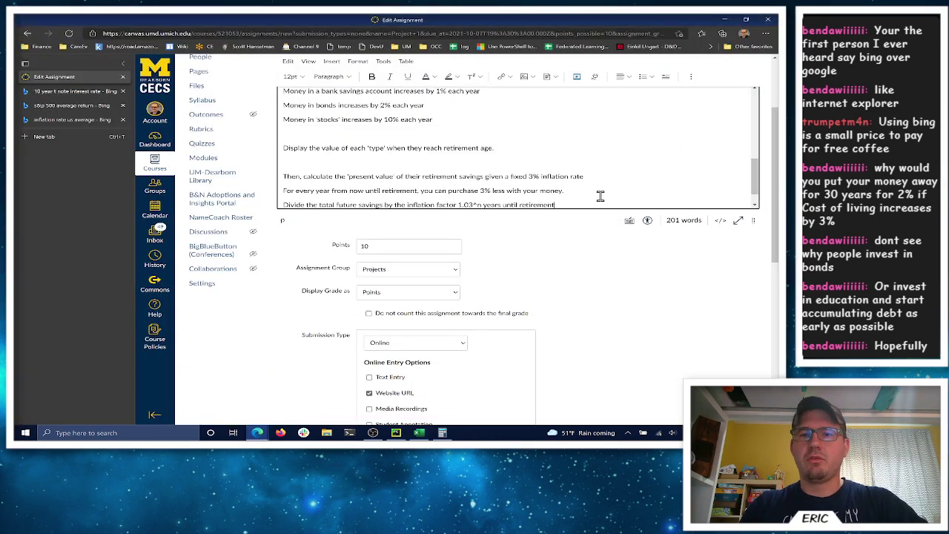
{"action": "scroll", "coordinate": [597, 195], "scroll_direction": "down", "scroll_amount": 1}
{"action": "scroll", "coordinate": [569, 191], "scroll_direction": "up", "scroll_amount": 1}
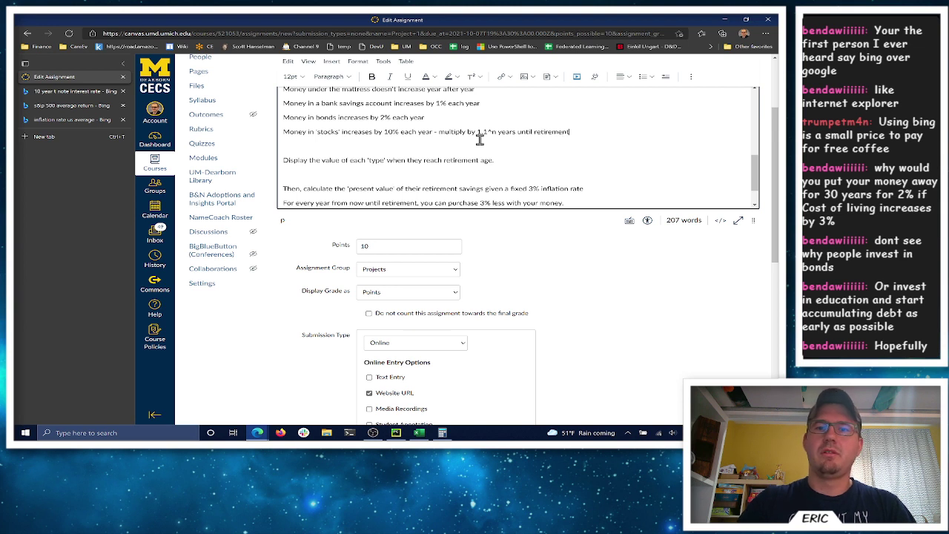
{"action": "left_click", "coordinate": [446, 113]}
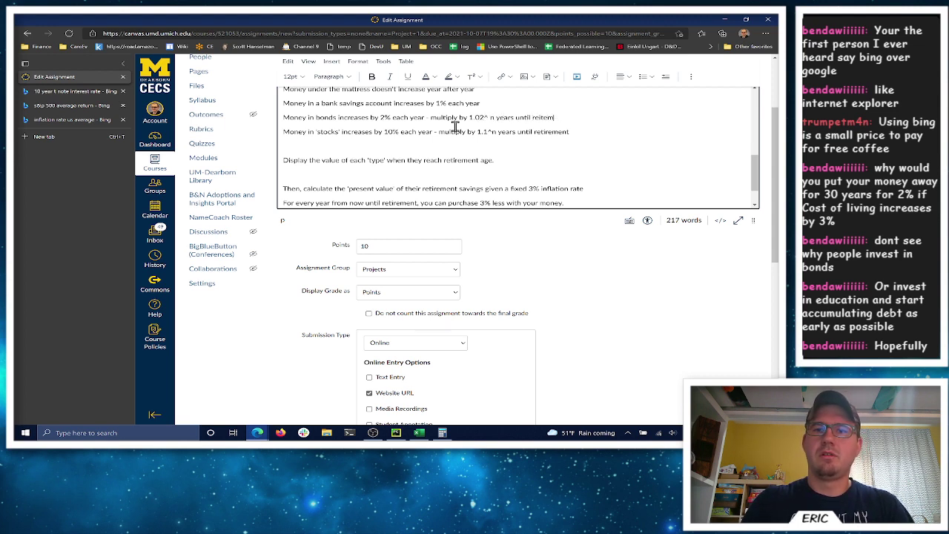
Copy the bonds line's multiplier note to the end of the bank savings line and change its factor to 1.01
{"action": "scroll", "coordinate": [464, 127], "scroll_direction": "up", "scroll_amount": 1}
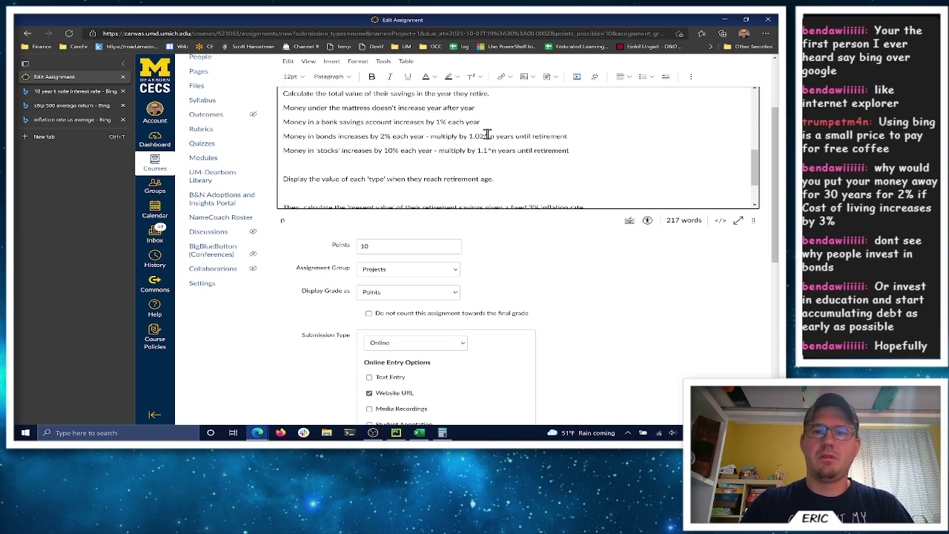
{"action": "left_click", "coordinate": [421, 136], "text": "shift"}
{"action": "key", "text": "ctrl+c"}
{"action": "left_click", "coordinate": [486, 124]}
{"action": "key", "text": "ctrl+v"}
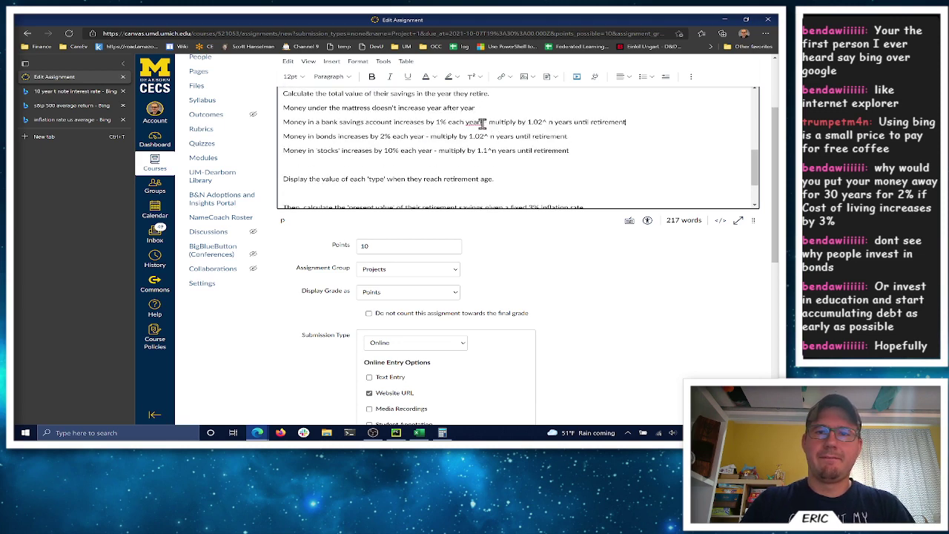
{"action": "left_click", "coordinate": [540, 122]}
{"action": "key", "text": "BackSpace"}
{"action": "type", "text": "1"}
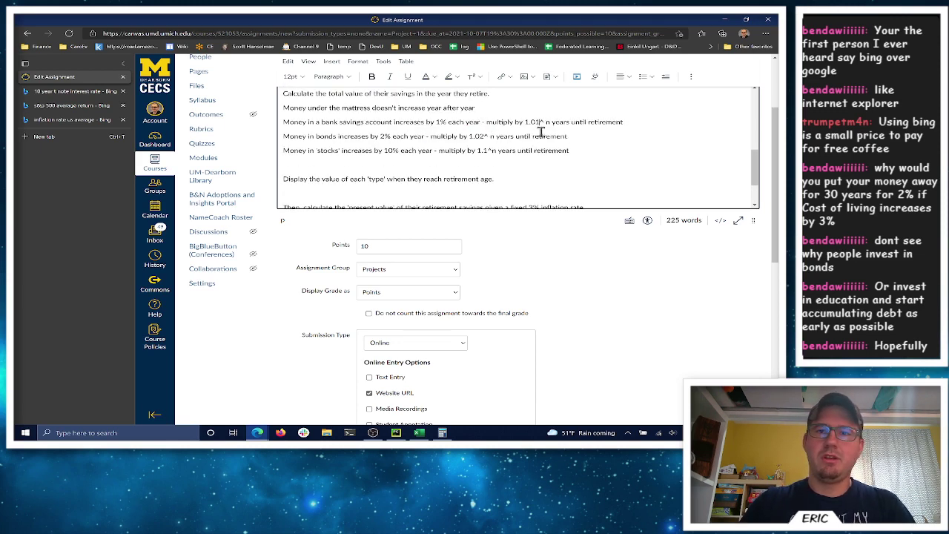
{"action": "left_click", "coordinate": [546, 106]}
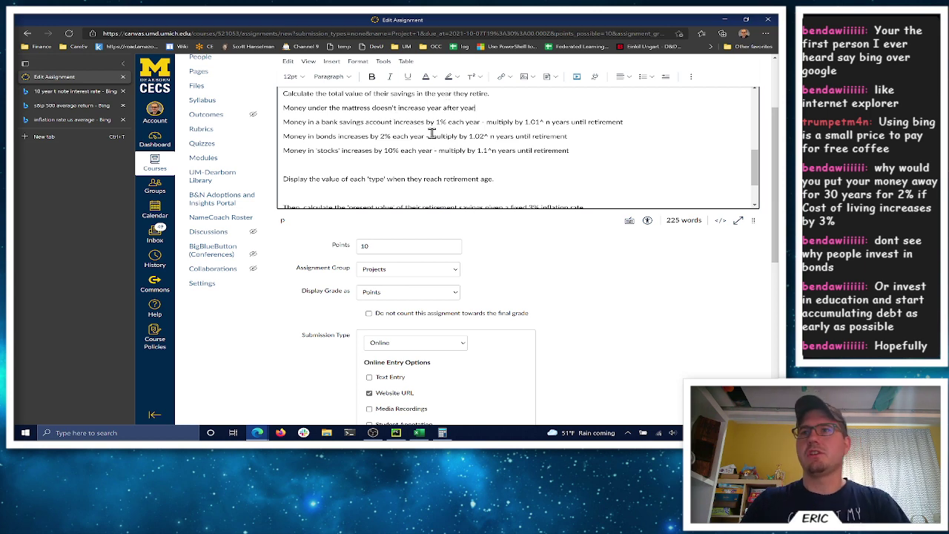
{"action": "scroll", "coordinate": [478, 133], "scroll_direction": "down", "scroll_amount": 3}
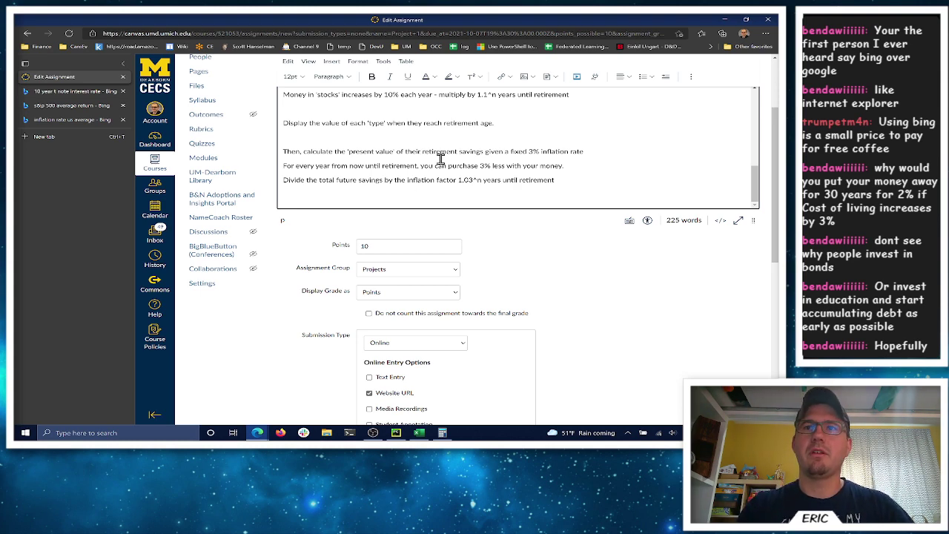
Try to save and publish the Project 1 assignment
{"action": "scroll", "coordinate": [599, 205], "scroll_direction": "down", "scroll_amount": 5}
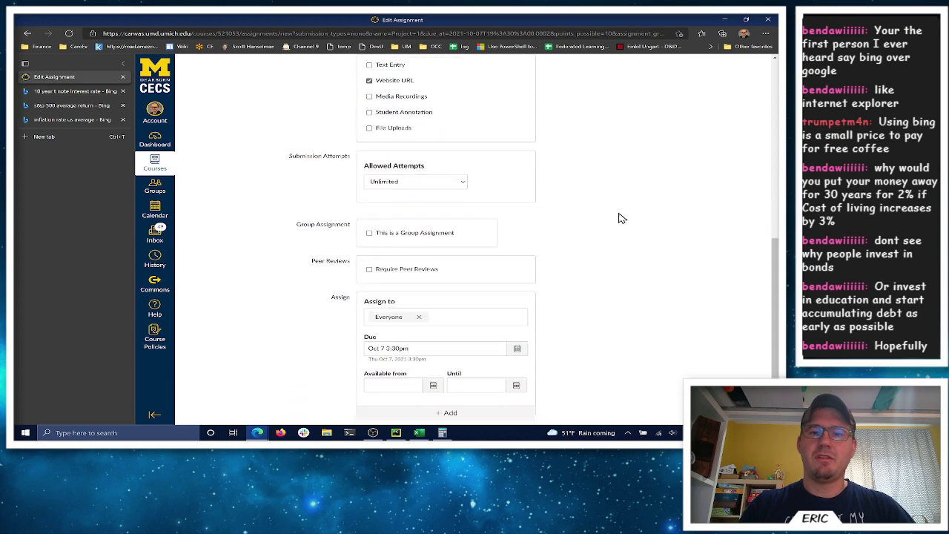
{"action": "left_click", "coordinate": [675, 390]}
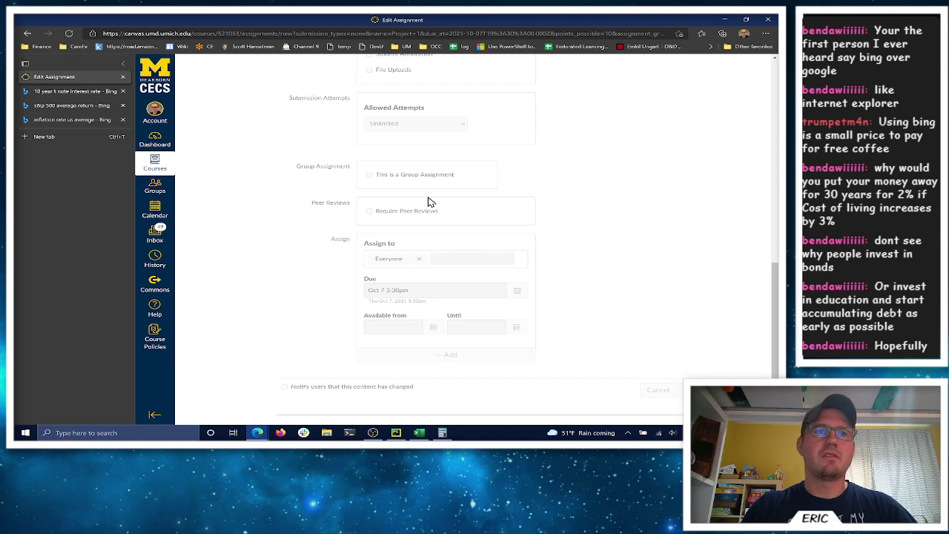
{"action": "scroll", "coordinate": [519, 245], "scroll_direction": "up", "scroll_amount": 4}
{"action": "scroll", "coordinate": [520, 246], "scroll_direction": "up", "scroll_amount": 3}
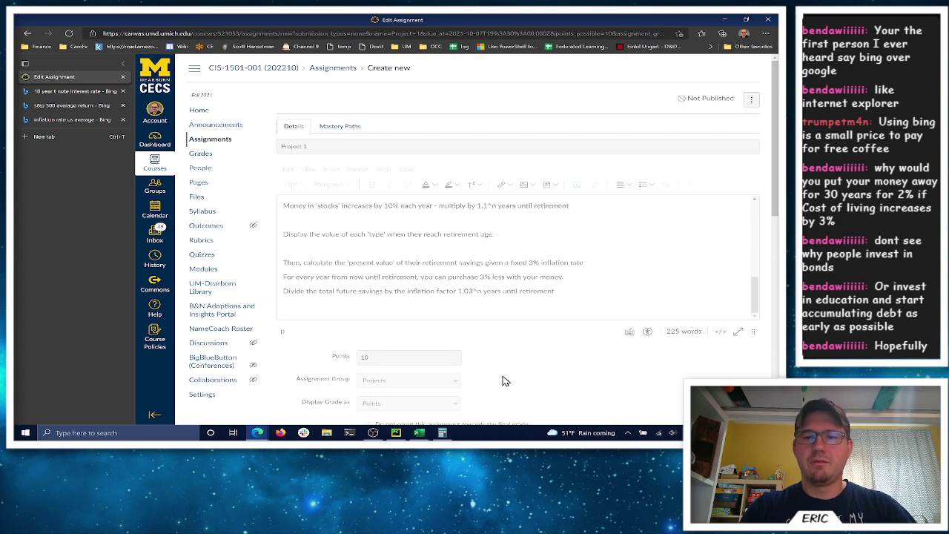
Close Calculator and close the Excel workbook without saving it
{"action": "left_click", "coordinate": [441, 432]}
{"action": "left_click", "coordinate": [591, 65]}
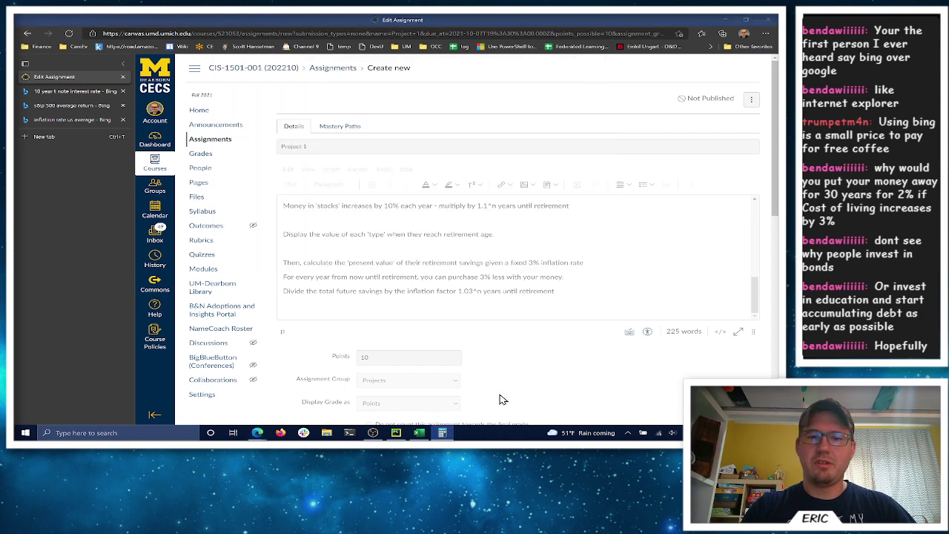
{"action": "left_click", "coordinate": [419, 432]}
{"action": "left_click", "coordinate": [769, 25]}
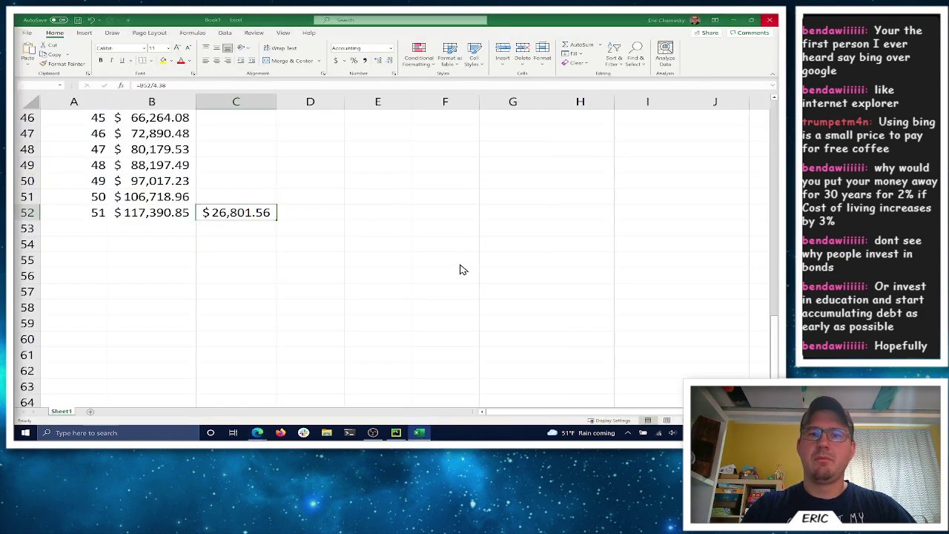
{"action": "left_click", "coordinate": [439, 265]}
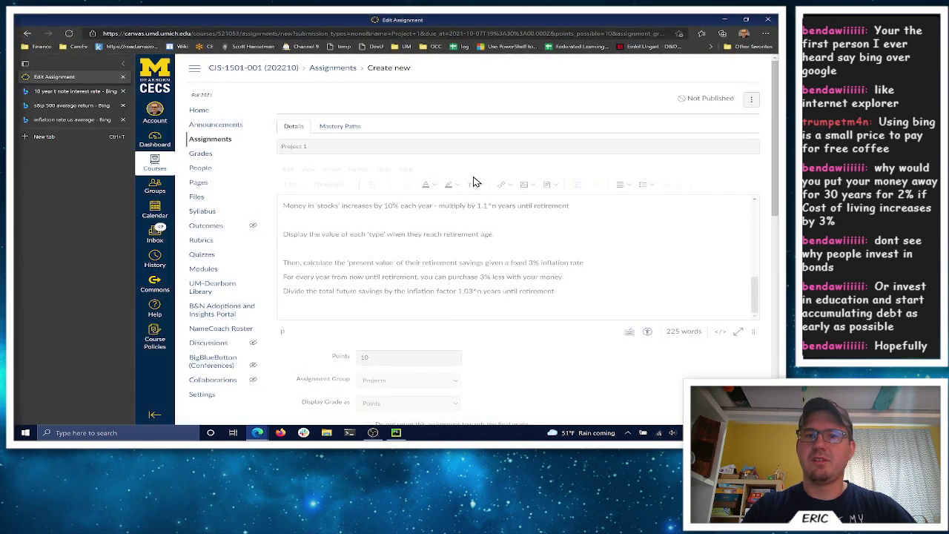
{"action": "scroll", "coordinate": [536, 244], "scroll_direction": "down", "scroll_amount": 5}
{"action": "scroll", "coordinate": [546, 237], "scroll_direction": "down", "scroll_amount": 2}
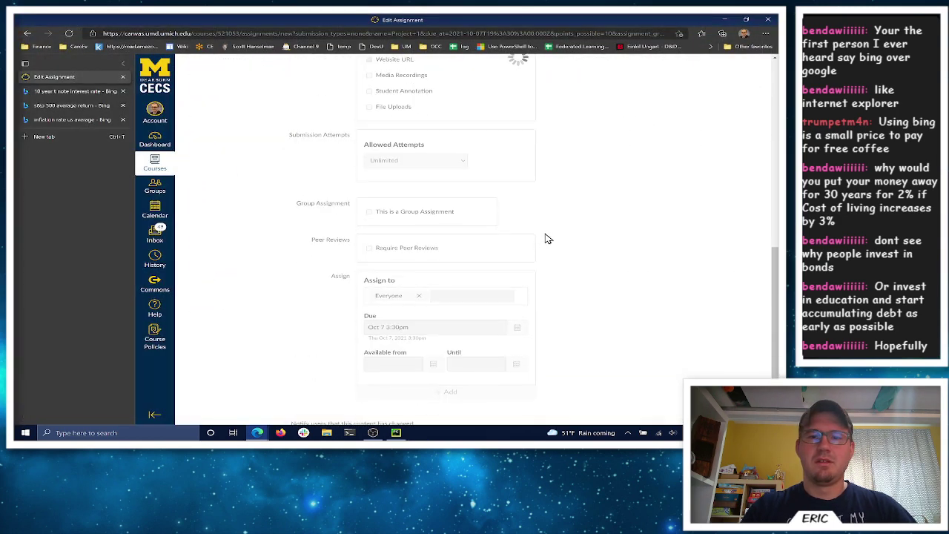
{"action": "scroll", "coordinate": [545, 236], "scroll_direction": "up", "scroll_amount": 6}
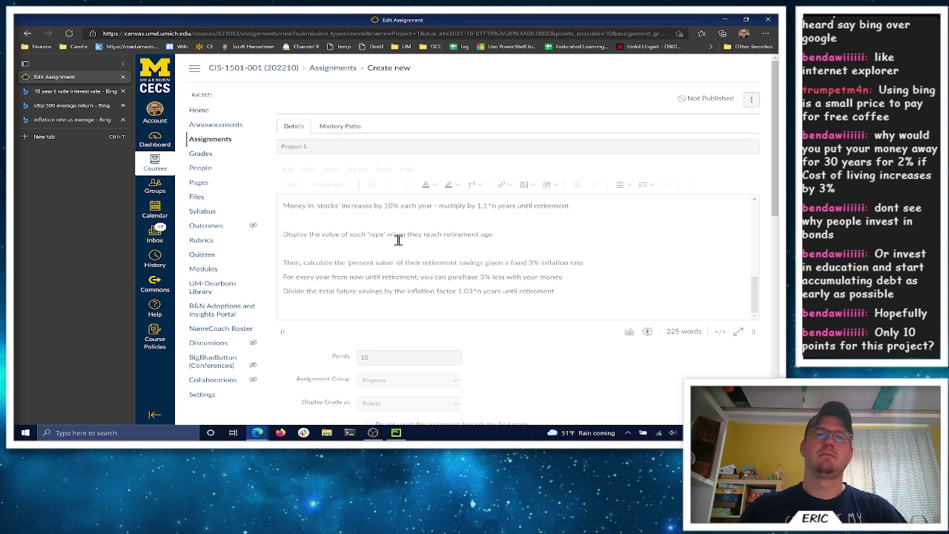
{"action": "scroll", "coordinate": [579, 267], "scroll_direction": "down", "scroll_amount": 10}
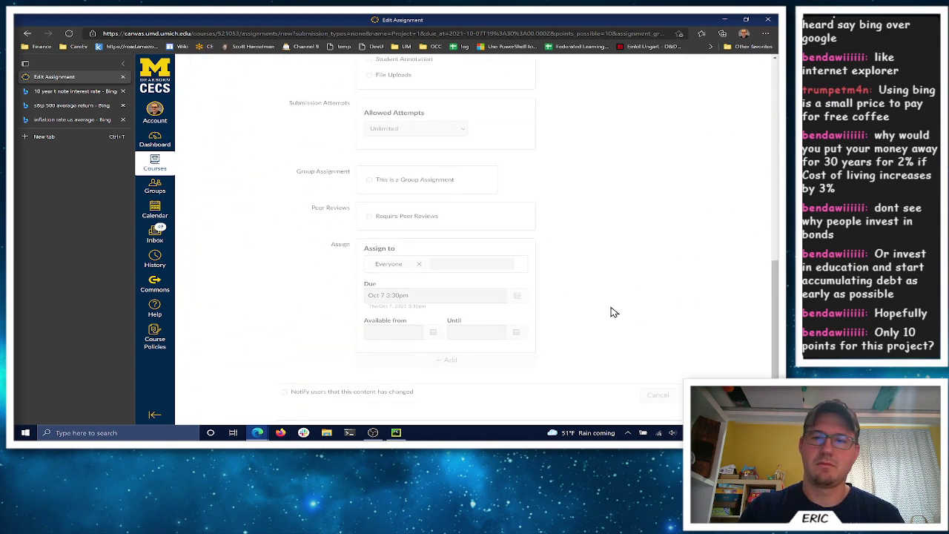
{"action": "scroll", "coordinate": [612, 313], "scroll_direction": "up", "scroll_amount": 10}
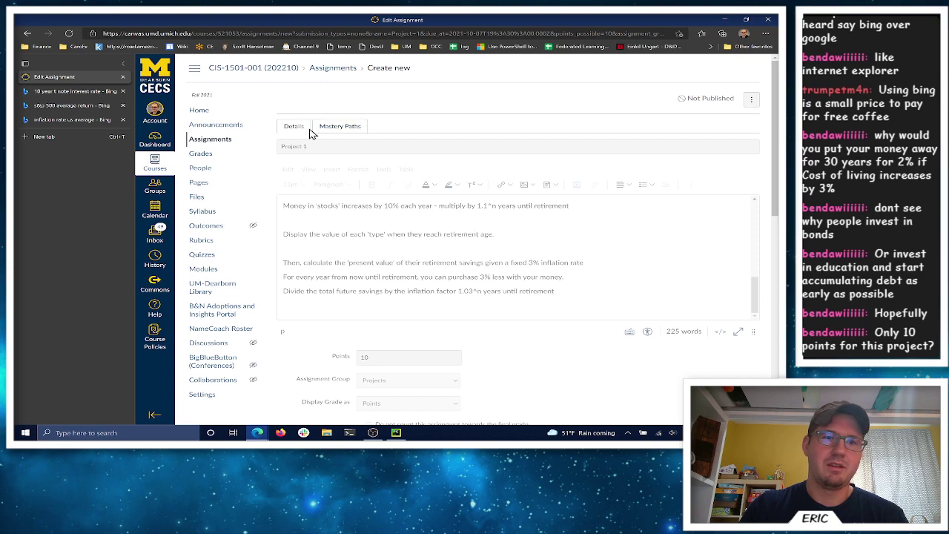
Close the three Bing search tabs on the inflation rate, S&P 500 return and 10-year note rate
{"action": "left_click", "coordinate": [123, 120]}
{"action": "left_click", "coordinate": [123, 105]}
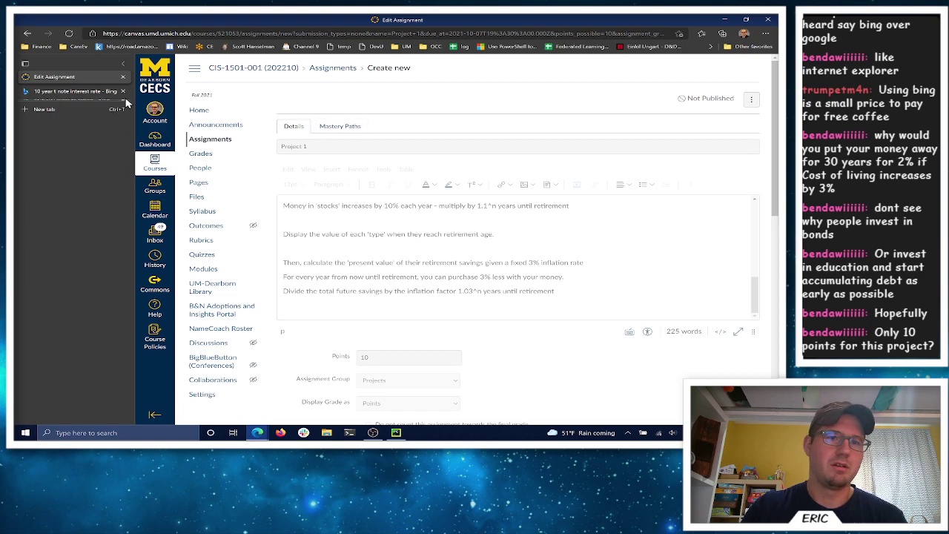
{"action": "left_click", "coordinate": [118, 92]}
{"action": "left_click", "coordinate": [123, 91]}
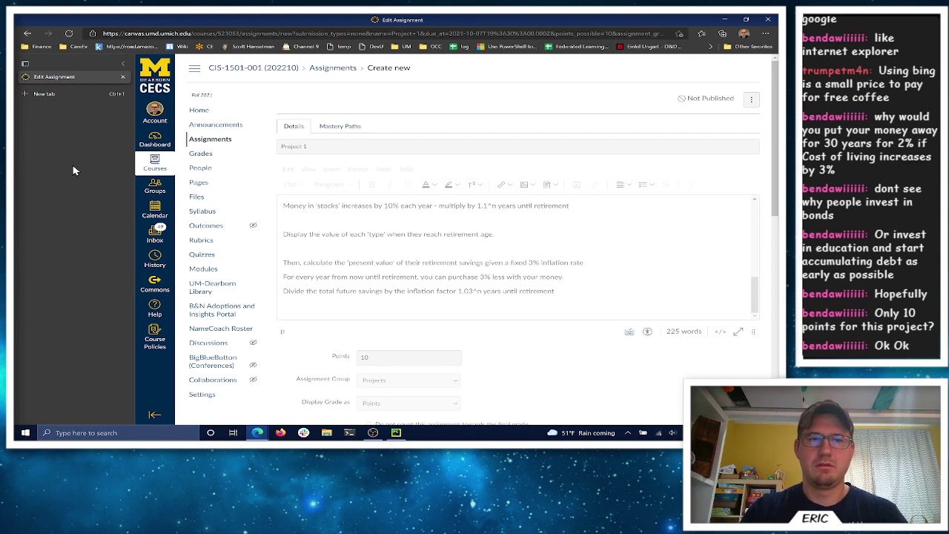
Copy the entire assignment description into a new Notepad document as a backup, and minimize Notepad
{"action": "scroll", "coordinate": [432, 253], "scroll_direction": "down", "scroll_amount": 10}
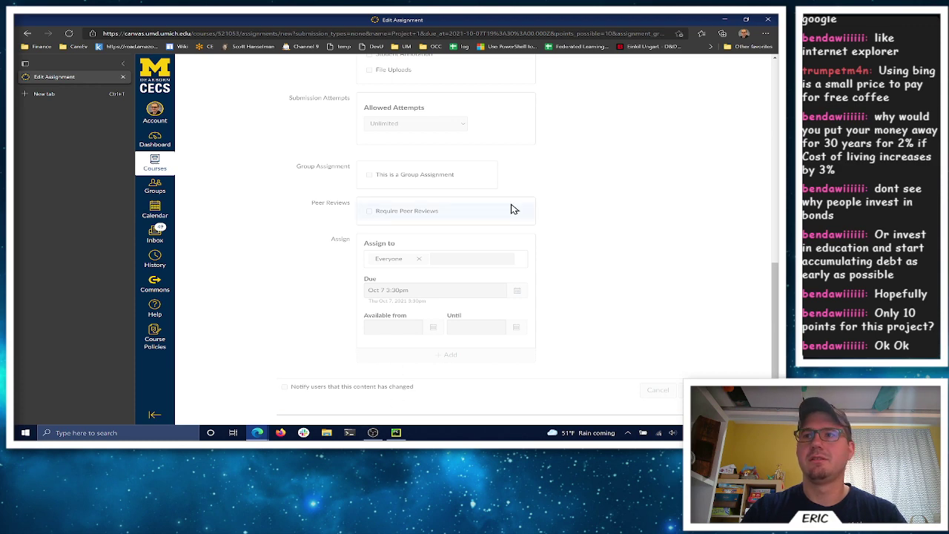
{"action": "scroll", "coordinate": [443, 222], "scroll_direction": "up", "scroll_amount": 10}
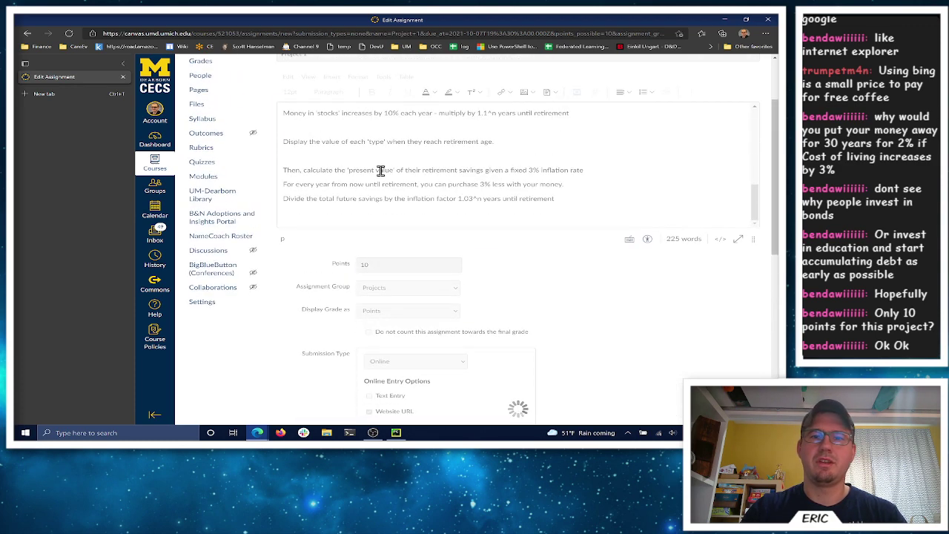
{"action": "double_click", "coordinate": [381, 170]}
{"action": "key", "text": "ctrl+a"}
{"action": "key", "text": "ctrl+c"}
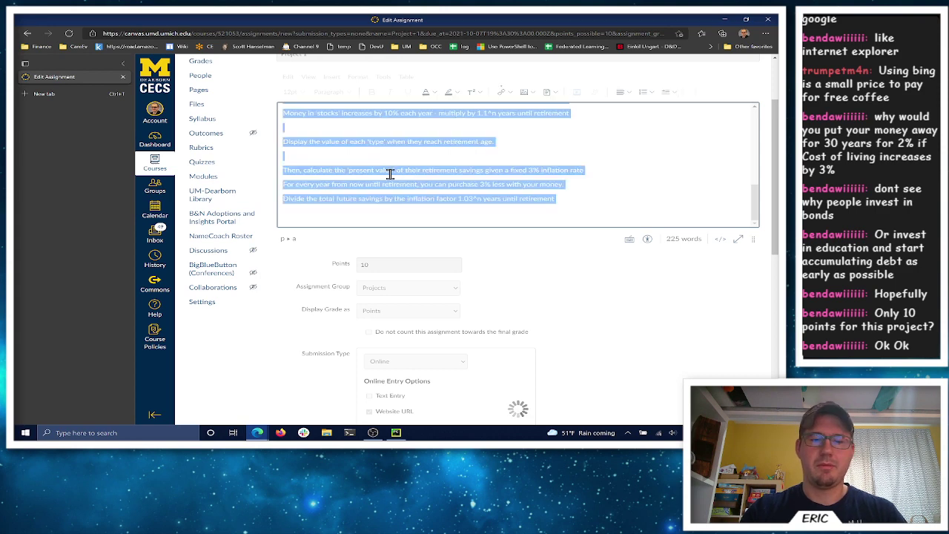
{"action": "key", "text": "super+r"}
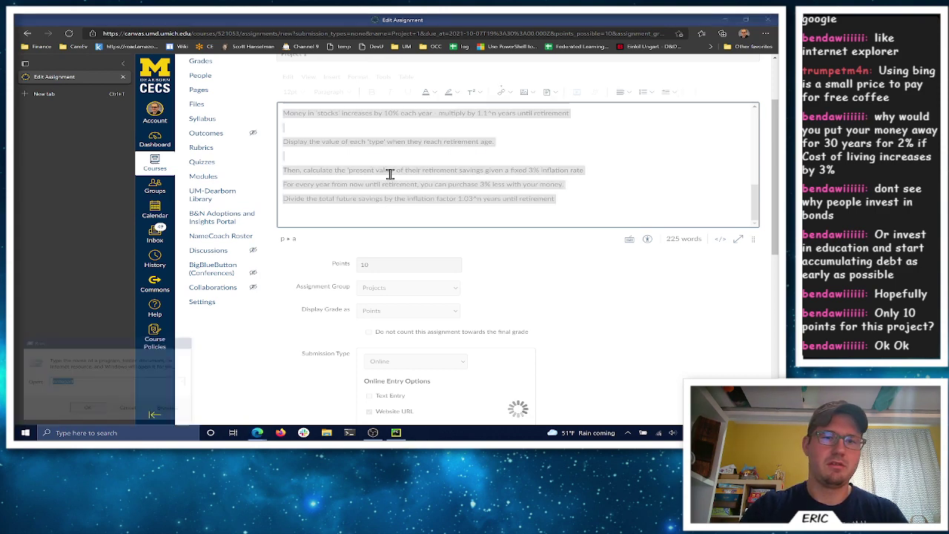
{"action": "key", "text": "Return"}
{"action": "key", "text": "ctrl+v"}
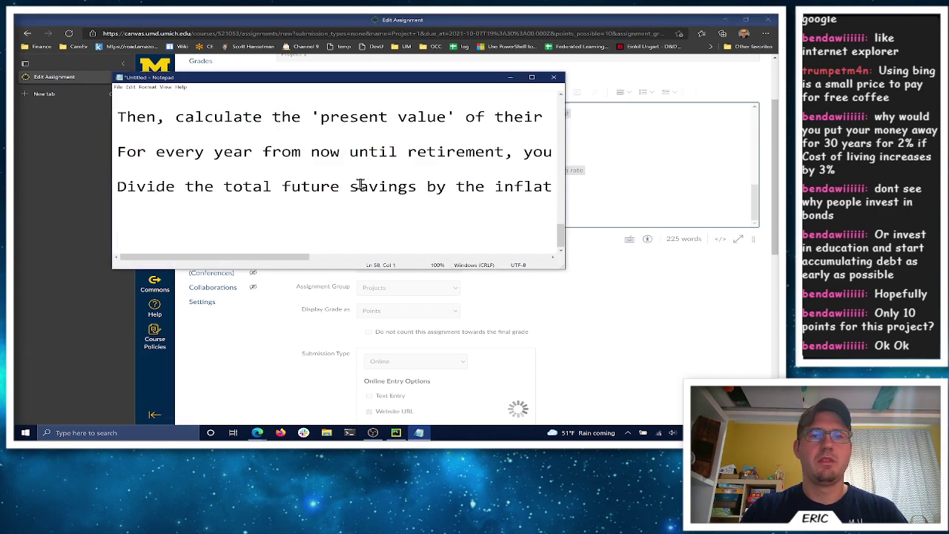
{"action": "left_click", "coordinate": [510, 77]}
{"action": "left_click", "coordinate": [595, 173]}
Reload the Canvas assignment editing page
{"action": "scroll", "coordinate": [605, 188], "scroll_direction": "down", "scroll_amount": 5}
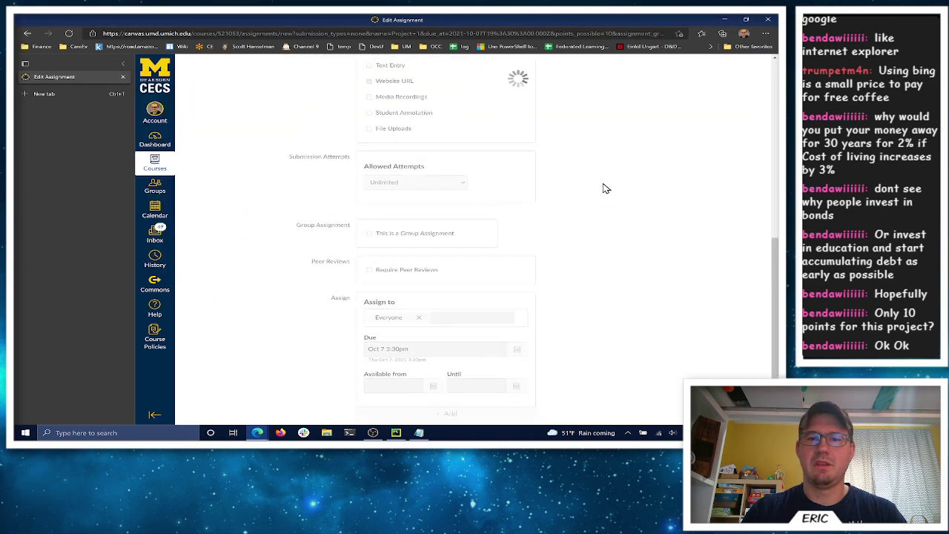
{"action": "scroll", "coordinate": [600, 226], "scroll_direction": "up", "scroll_amount": 5}
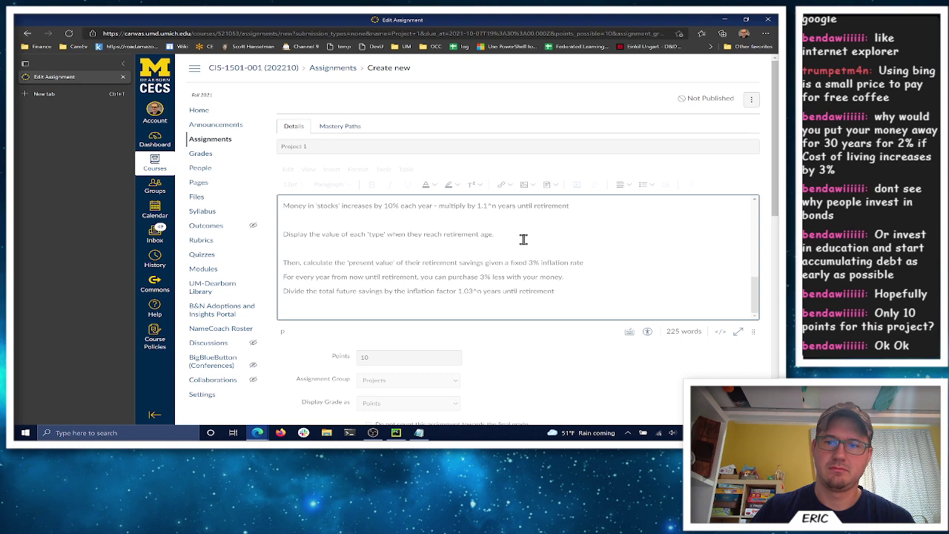
{"action": "scroll", "coordinate": [462, 216], "scroll_direction": "down", "scroll_amount": 10}
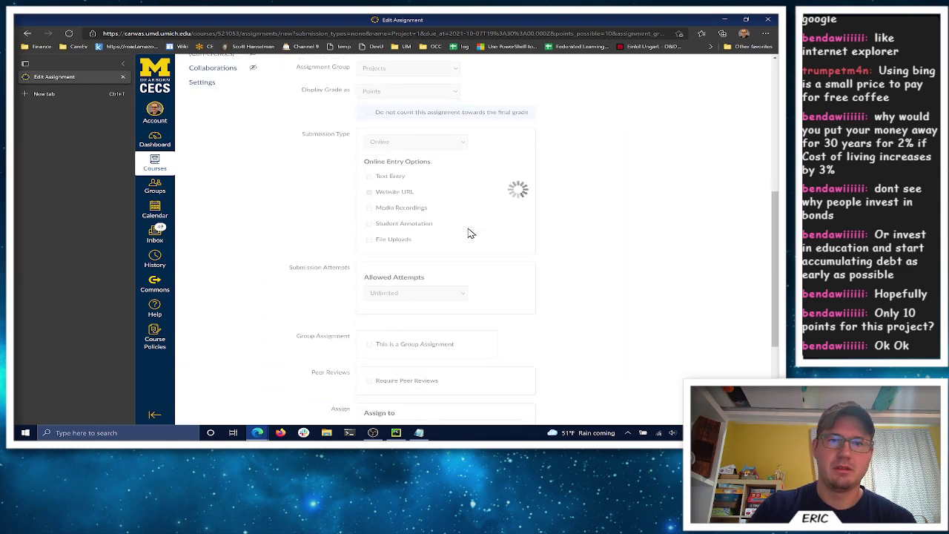
{"action": "left_click", "coordinate": [69, 35]}
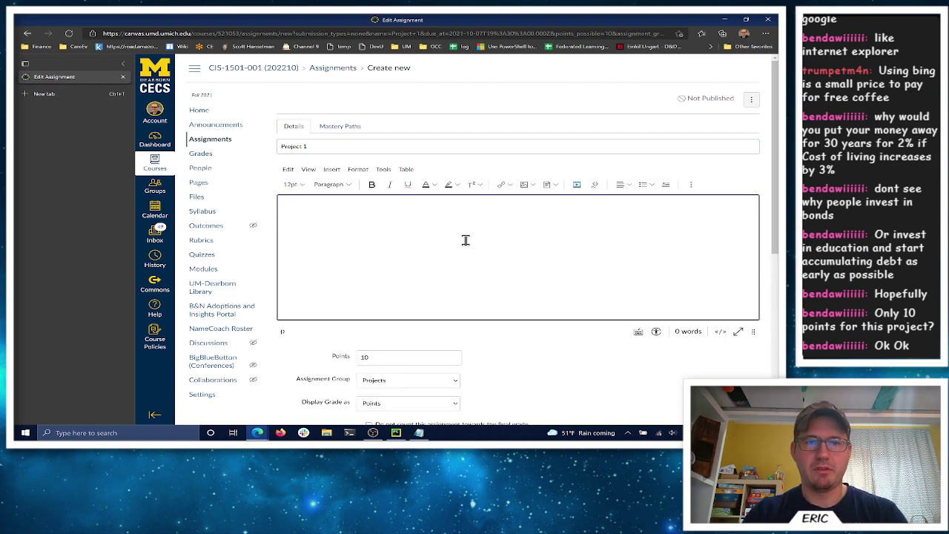
Set the assignment's submission type to Online with Website URL as the entry option
{"action": "scroll", "coordinate": [463, 256], "scroll_direction": "down", "scroll_amount": 5}
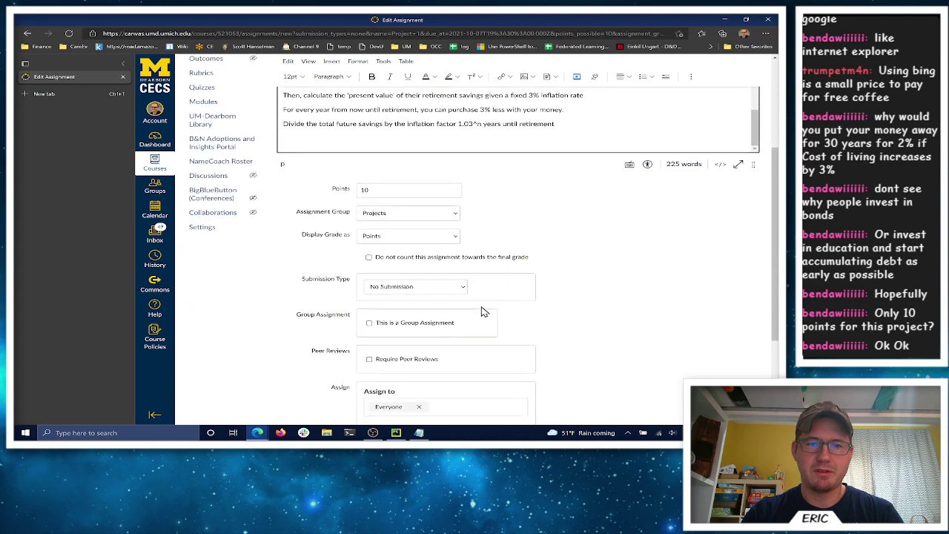
{"action": "left_click", "coordinate": [421, 178]}
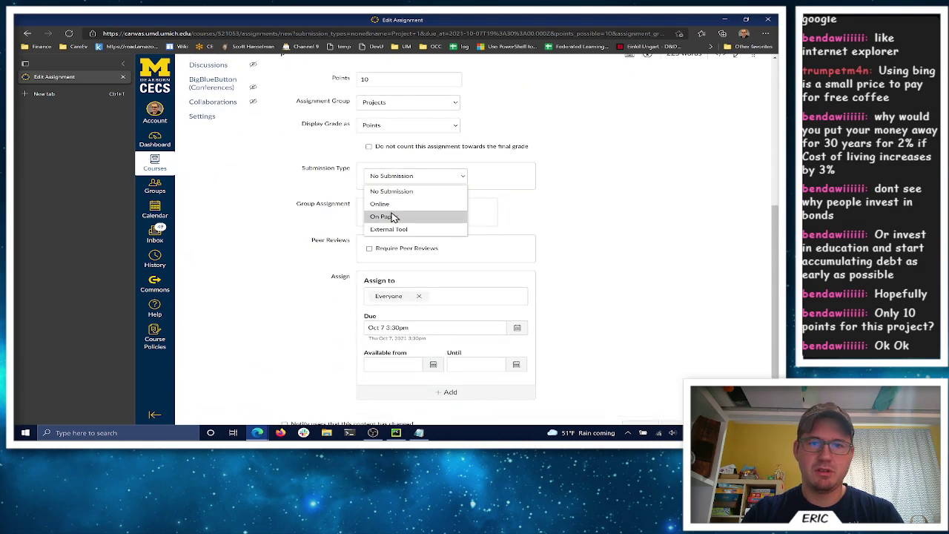
{"action": "left_click", "coordinate": [394, 204]}
{"action": "left_click", "coordinate": [404, 226]}
Save and publish the Project 1 assignment, and look through its published description
{"action": "scroll", "coordinate": [598, 322], "scroll_direction": "down", "scroll_amount": 3}
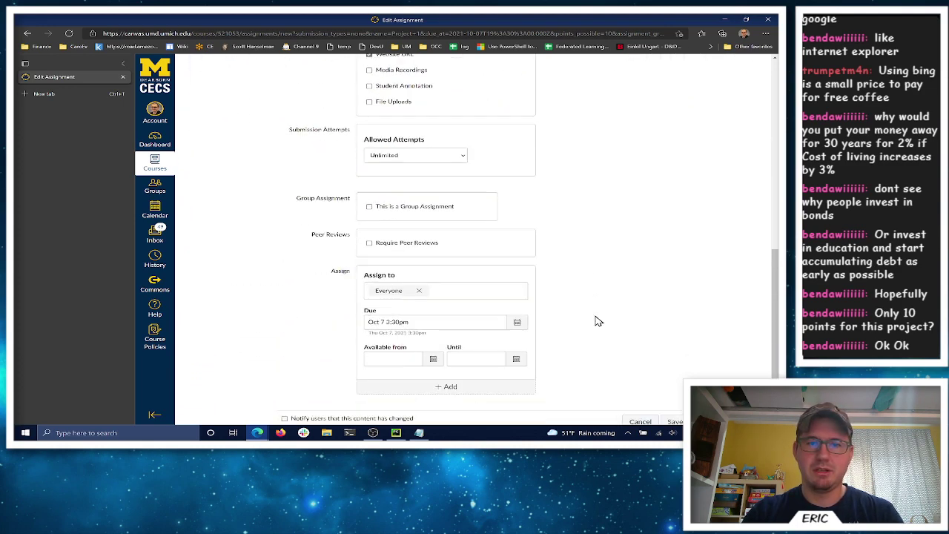
{"action": "left_click", "coordinate": [672, 390]}
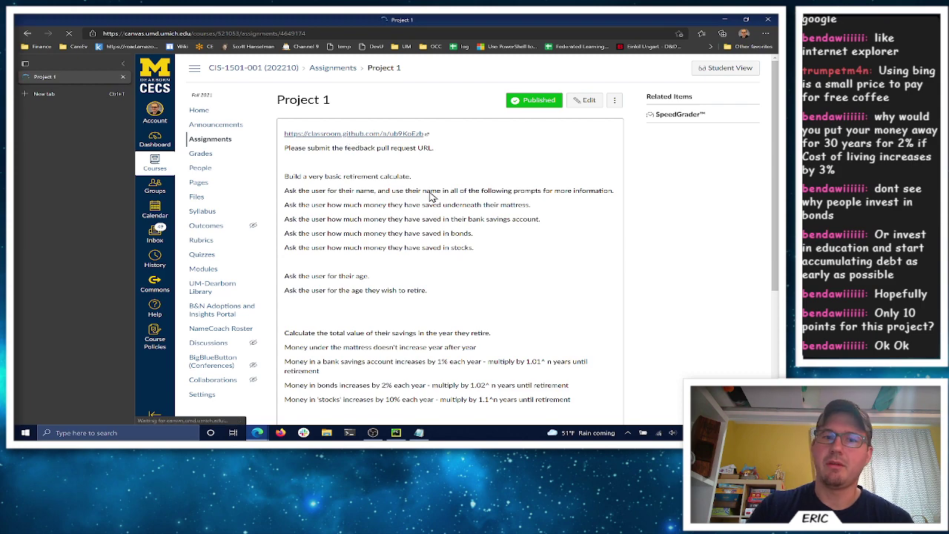
{"action": "scroll", "coordinate": [414, 164], "scroll_direction": "down", "scroll_amount": 4}
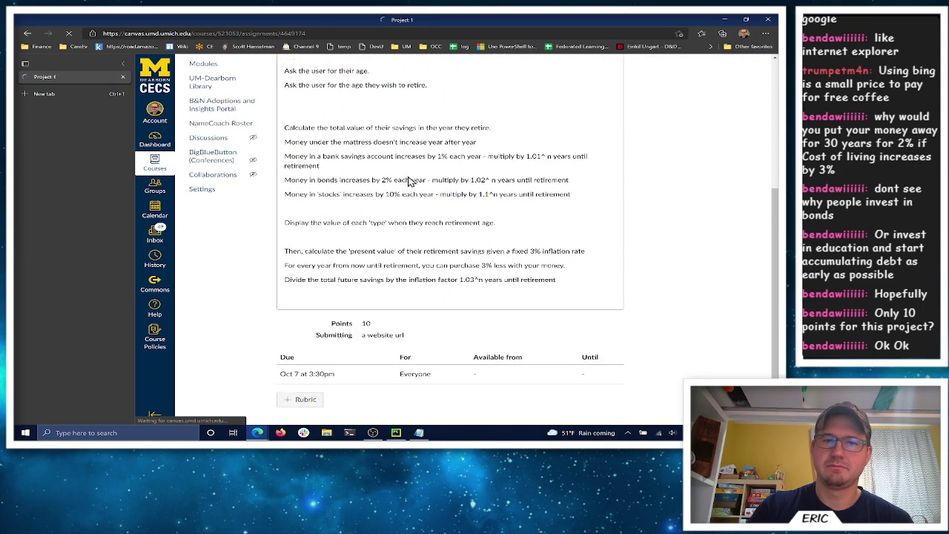
{"action": "scroll", "coordinate": [465, 247], "scroll_direction": "up", "scroll_amount": 4}
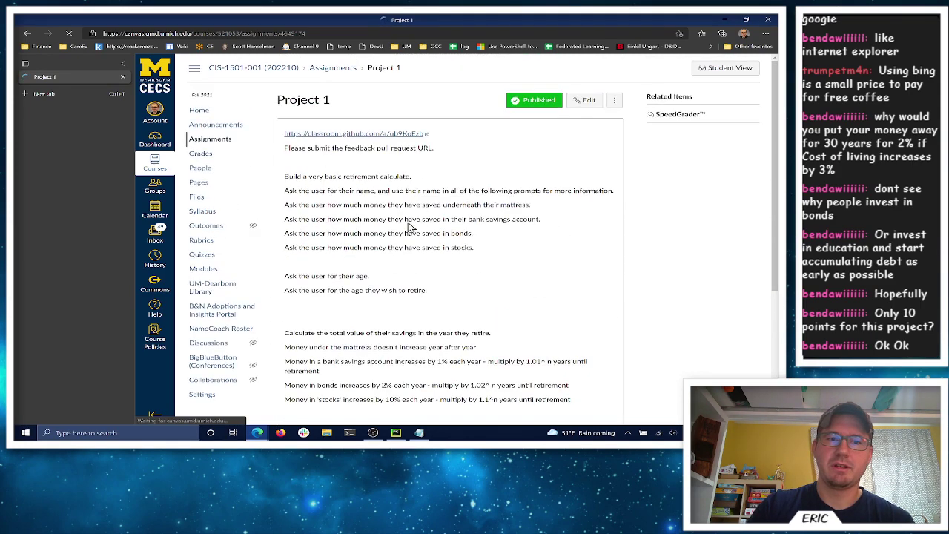
Open the course's home page and switch to the OBS window
{"action": "left_click", "coordinate": [202, 113]}
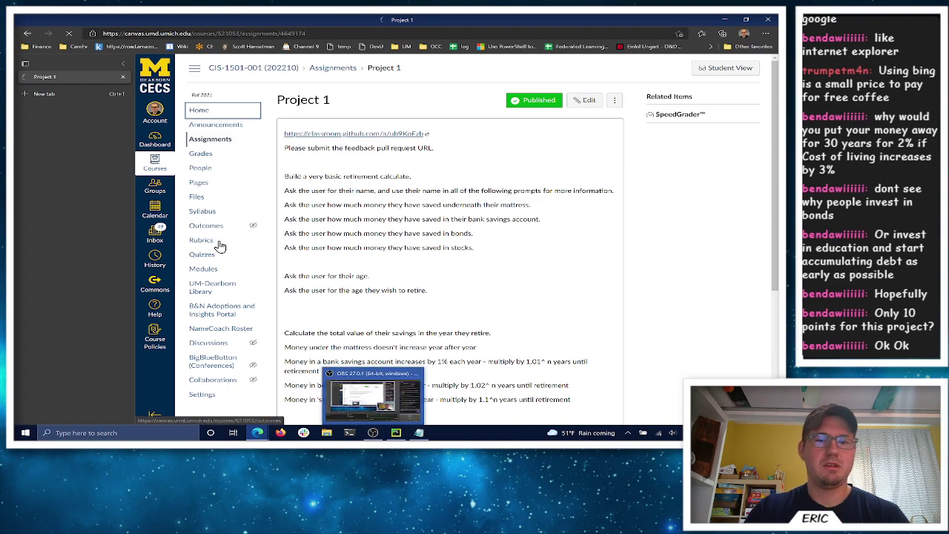
{"action": "left_click", "coordinate": [373, 397]}
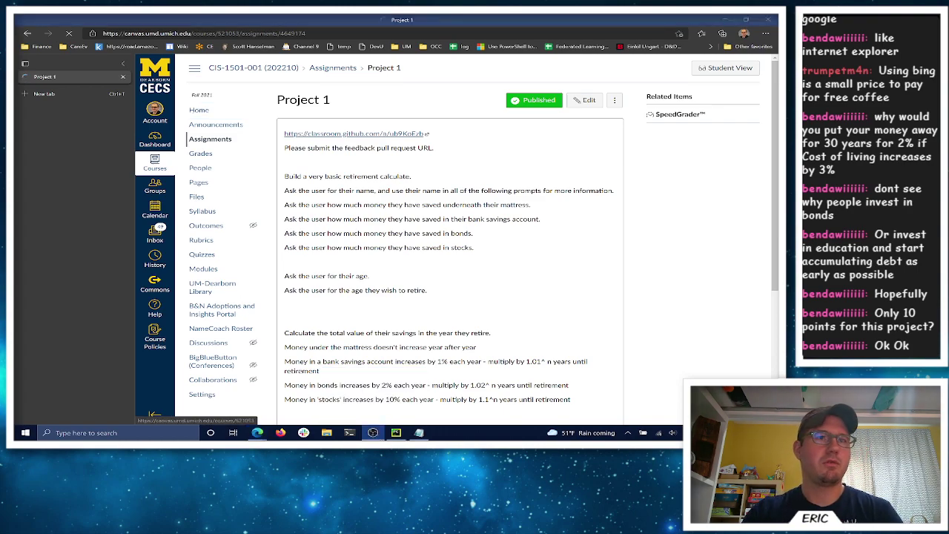